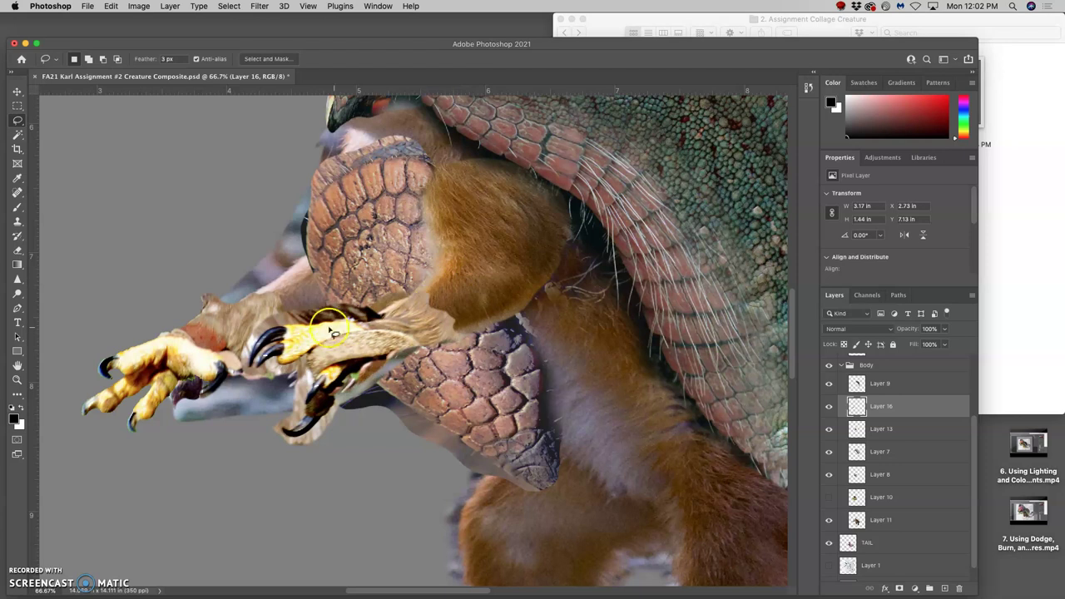
Step: Apply a Levels adjustment to Layer 16 with midtones at 0.63 and output levels from 25 to 230
{"action": "left_click", "coordinate": [138, 6]}
{"action": "mouse_move", "coordinate": [233, 37]}
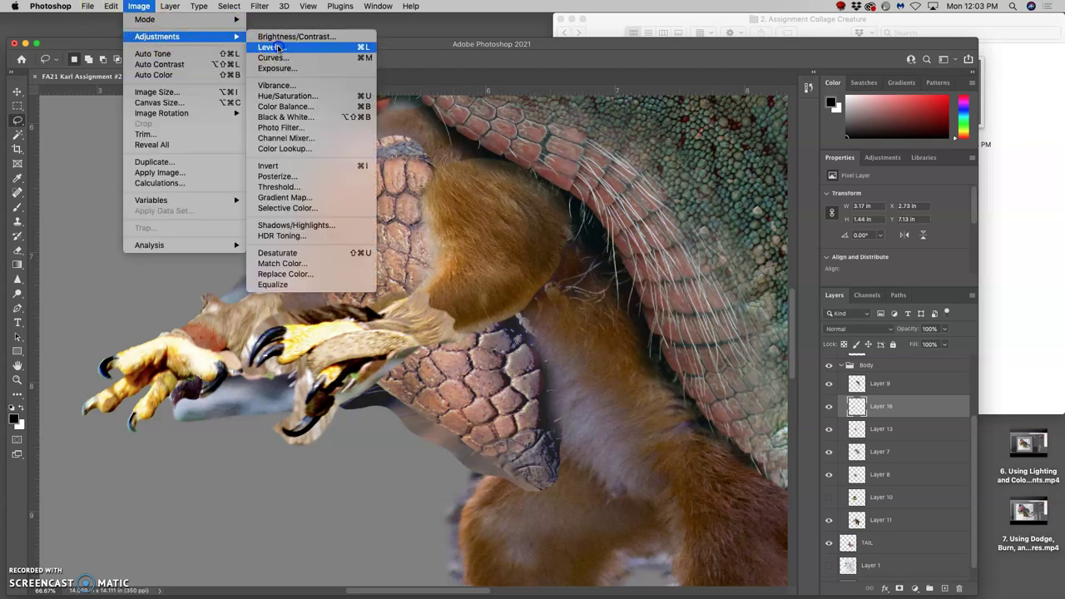
{"action": "left_click", "coordinate": [277, 47]}
{"action": "mouse_move", "coordinate": [529, 147]}
{"action": "left_mouse_down"}
{"action": "mouse_move", "coordinate": [516, 148]}
{"action": "mouse_move", "coordinate": [550, 143]}
{"action": "left_mouse_up"}
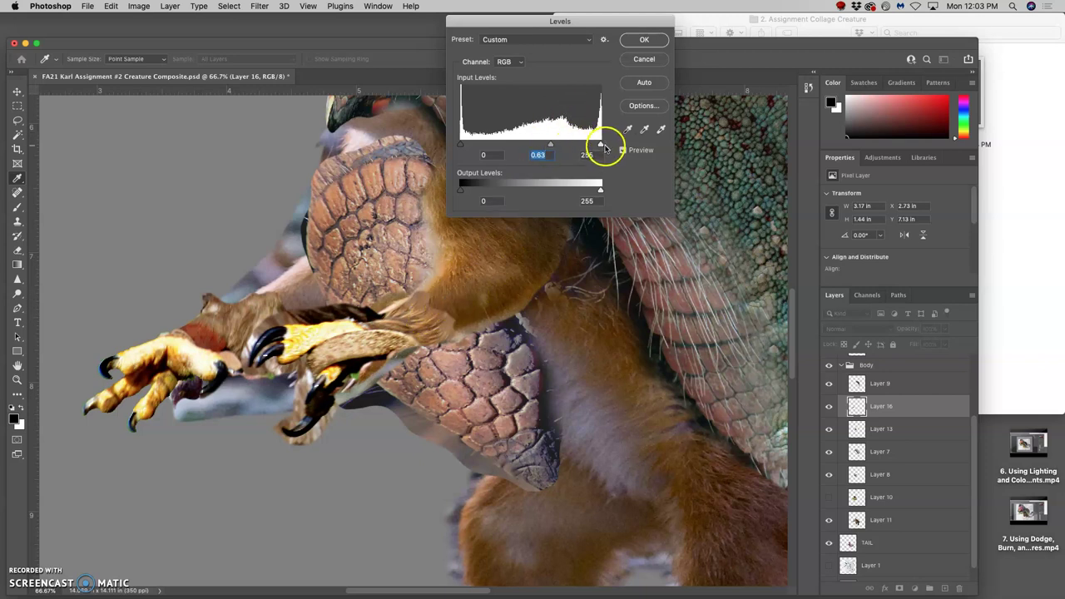
{"action": "left_click_drag", "start_coordinate": [598, 191], "coordinate": [587, 190]}
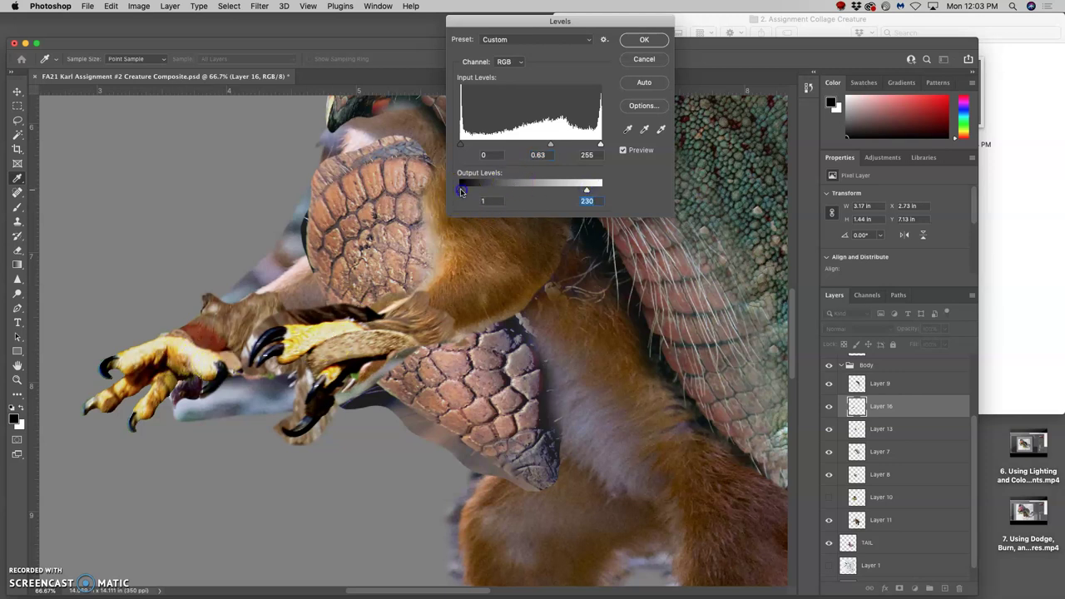
{"action": "left_click_drag", "start_coordinate": [461, 190], "coordinate": [471, 189]}
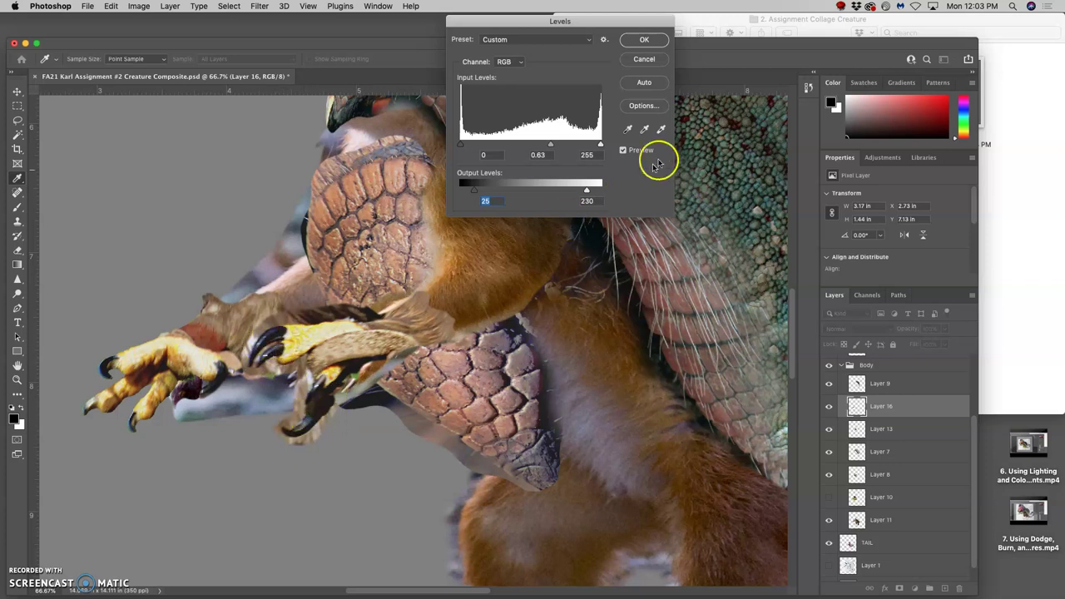
{"action": "left_click", "coordinate": [652, 42]}
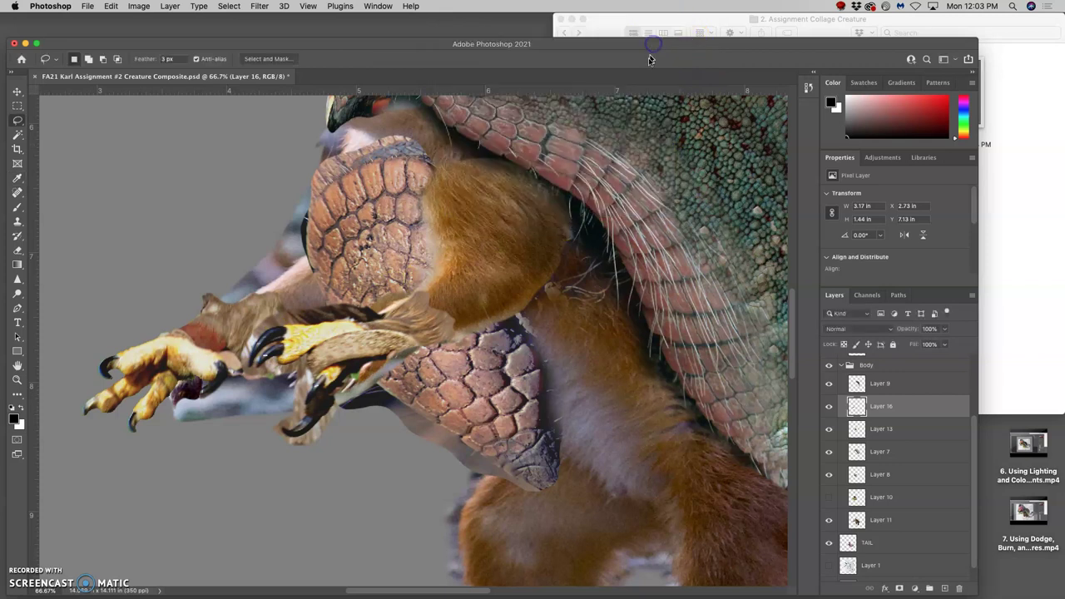
Step: Compare the claw layer before and after the Levels adjustment by stepping back one history state and returning
{"action": "left_click", "coordinate": [146, 7]}
{"action": "left_click", "coordinate": [146, 7]}
{"action": "left_click", "coordinate": [806, 85]}
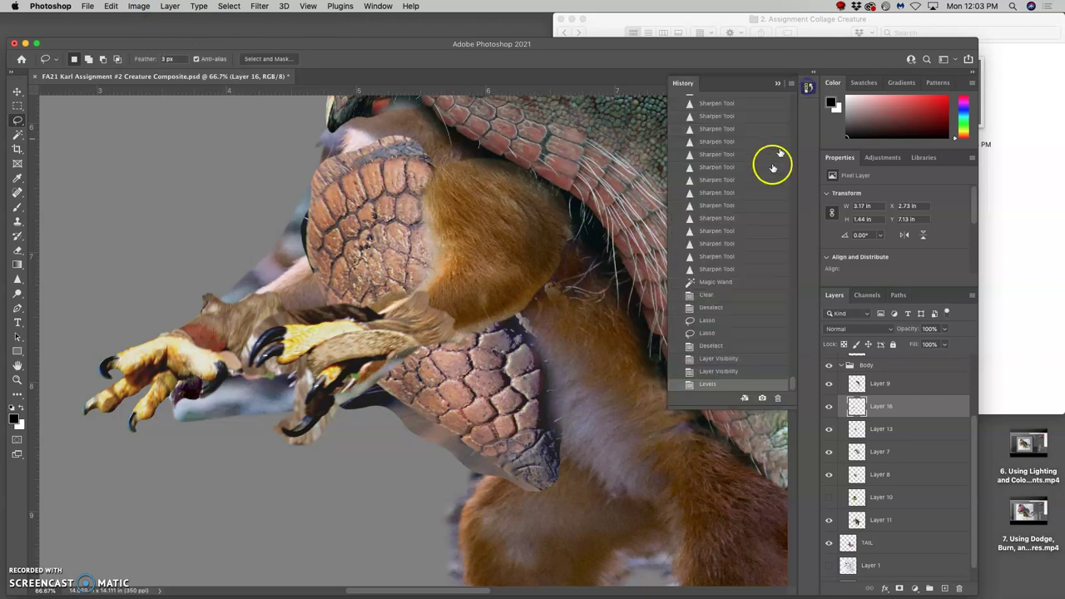
{"action": "left_click", "coordinate": [710, 371]}
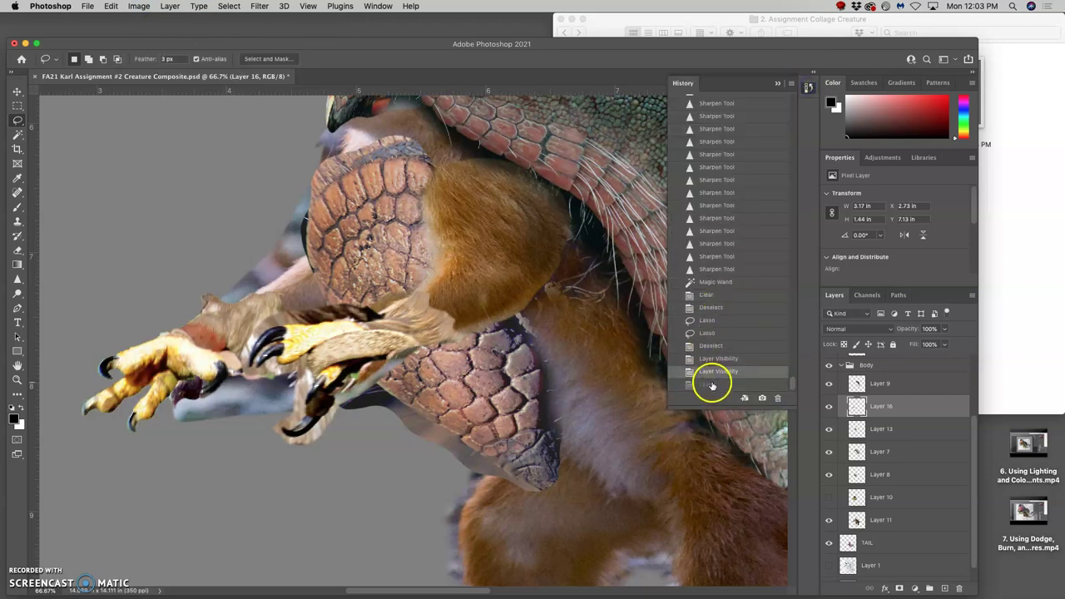
{"action": "left_click", "coordinate": [712, 385]}
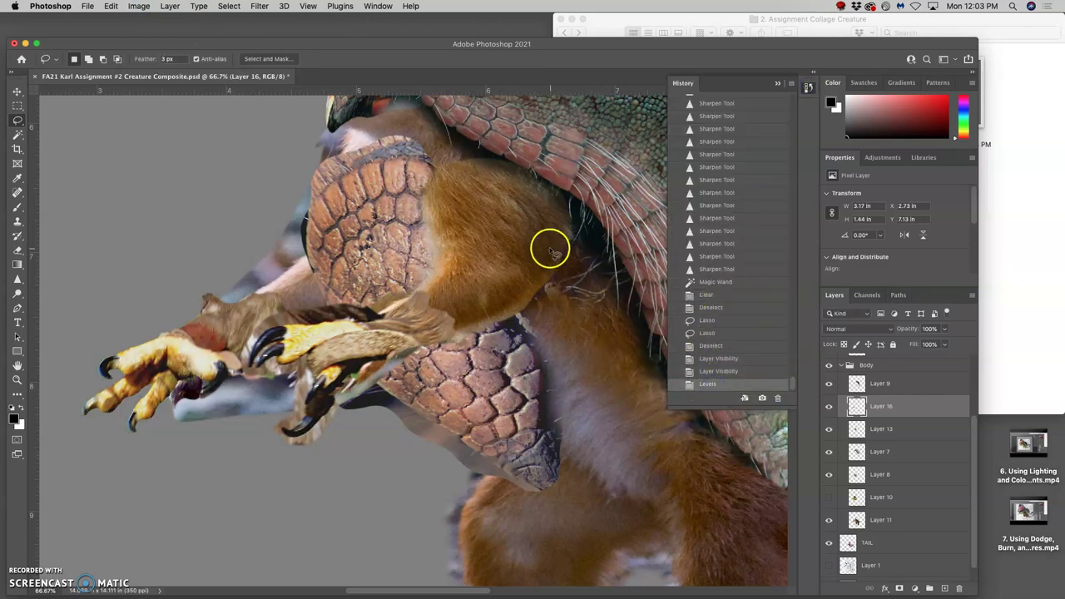
Step: Start a Color Balance adjustment on the claw layer and set its midtones to -2, -6, +21
{"action": "left_click", "coordinate": [139, 6]}
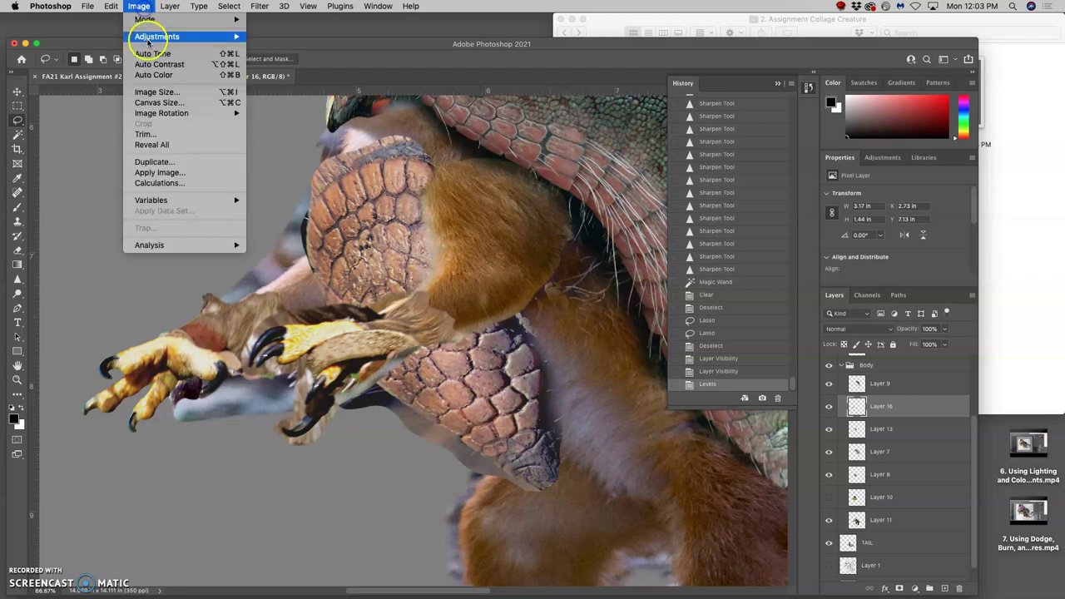
{"action": "mouse_move", "coordinate": [242, 38]}
{"action": "left_click", "coordinate": [284, 107]}
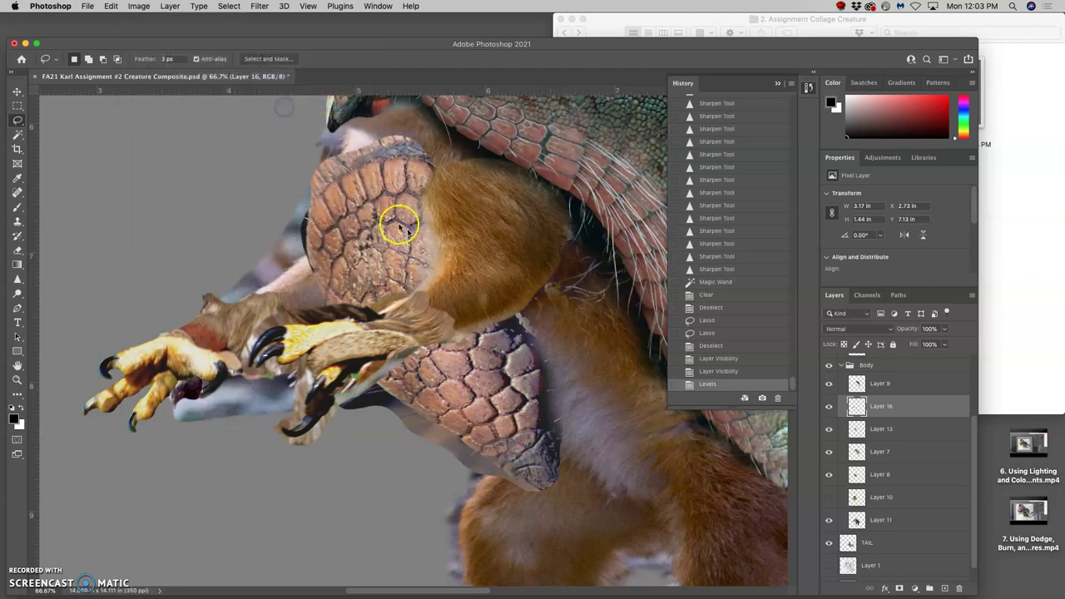
{"action": "left_click_drag", "start_coordinate": [615, 241], "coordinate": [624, 244]}
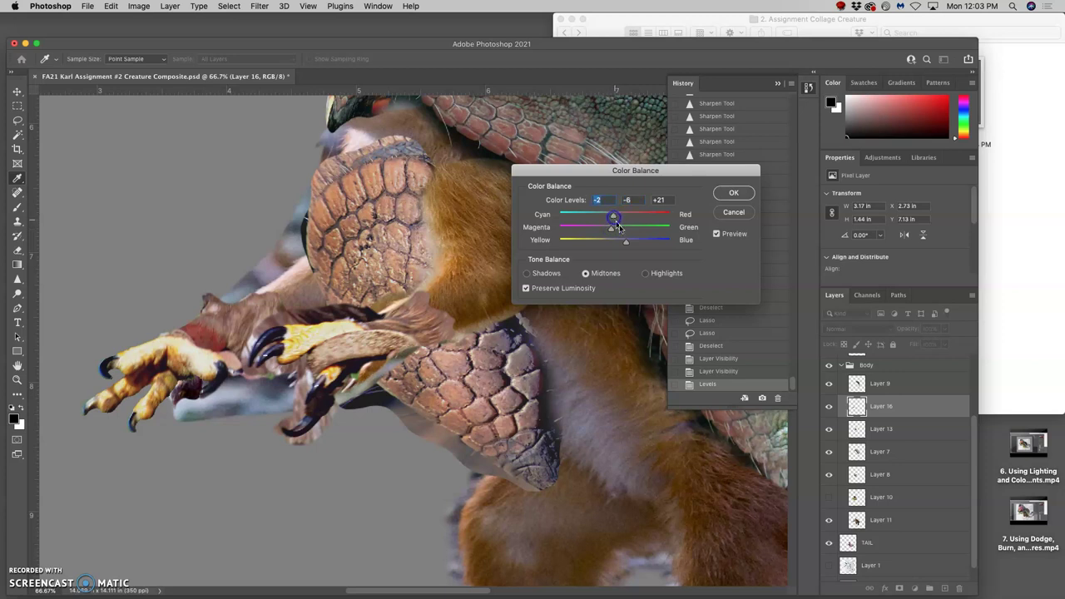
Step: Set the Color Balance shadows to +8, +6, +6 and the highlights to -10, 0, +11, and apply the adjustment
{"action": "left_click", "coordinate": [526, 273]}
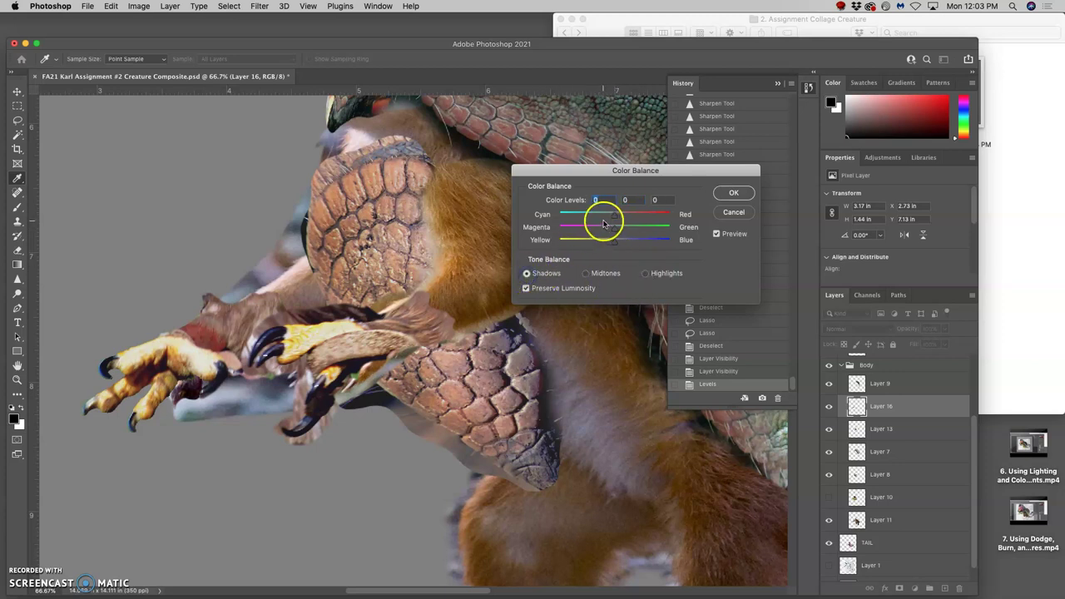
{"action": "left_click_drag", "start_coordinate": [613, 214], "coordinate": [617, 243]}
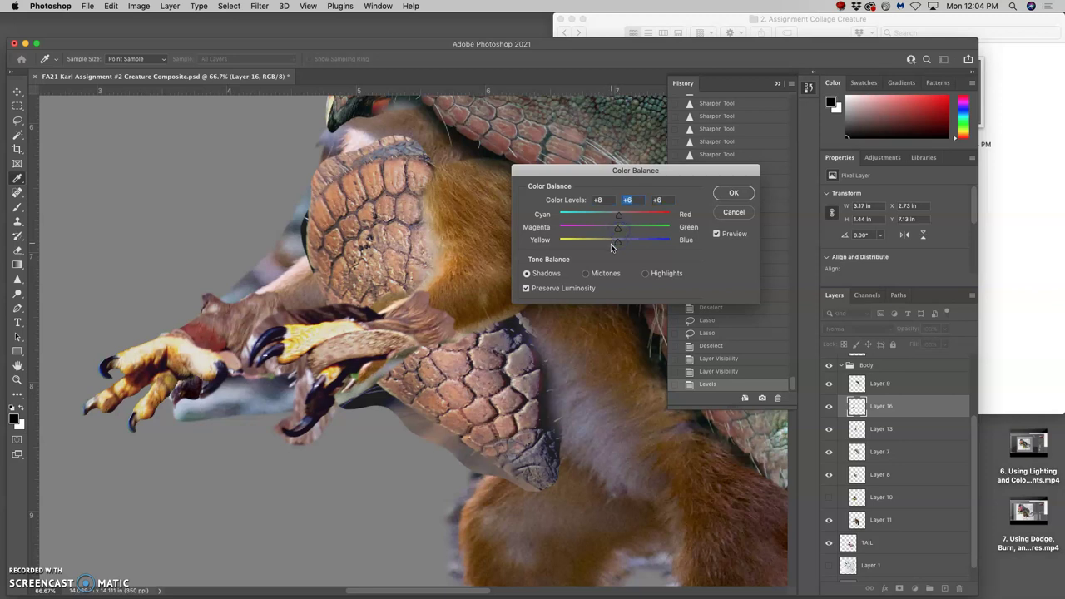
{"action": "left_click", "coordinate": [645, 273]}
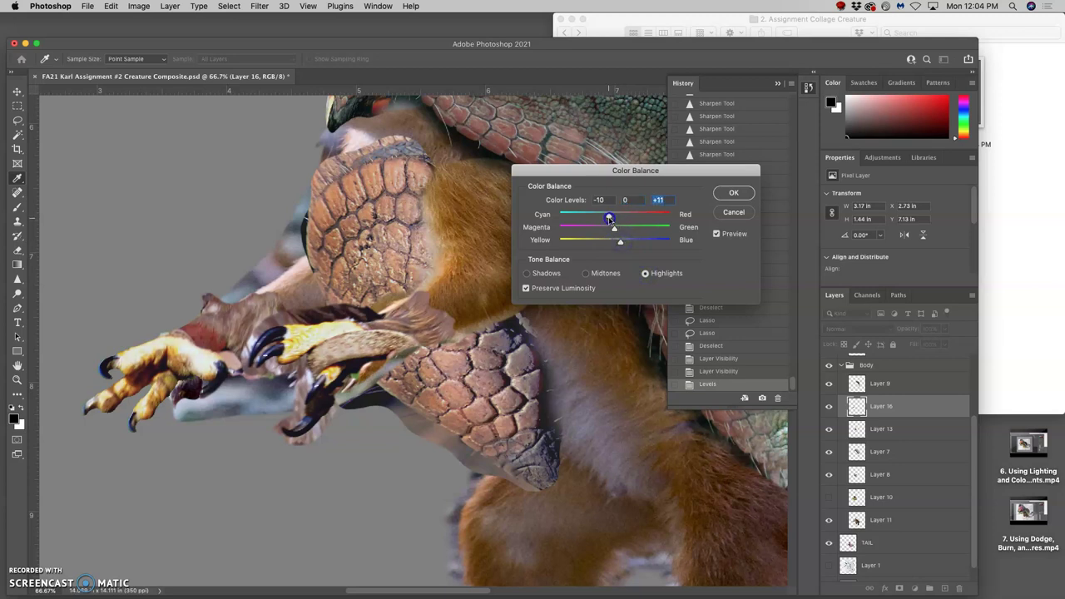
{"action": "left_click", "coordinate": [732, 192]}
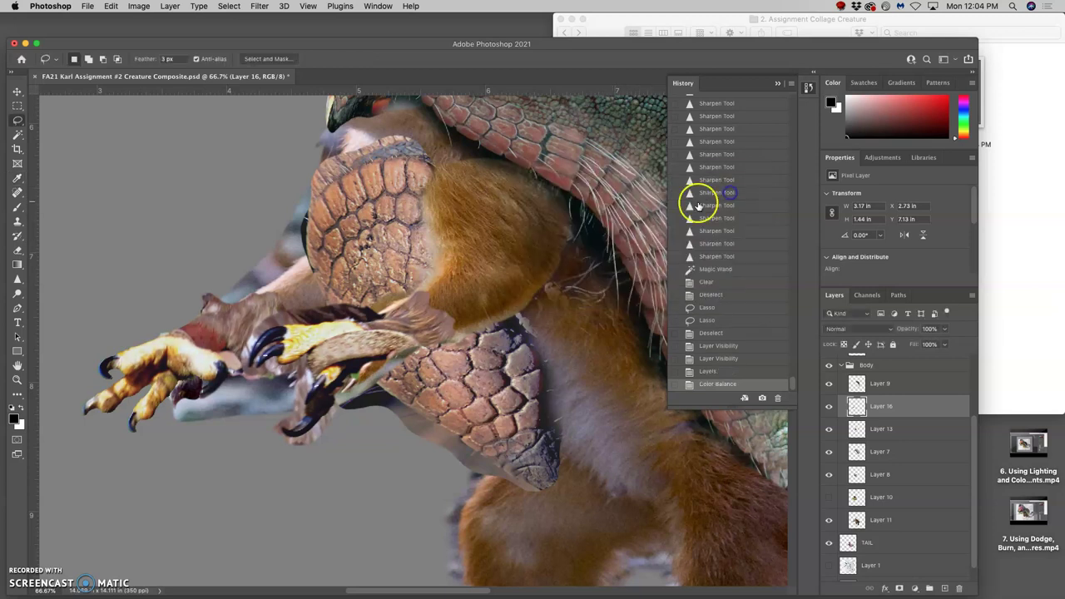
Step: Start a Hue/Saturation adjustment on the claw layer and set the Master hue to -3
{"action": "left_click", "coordinate": [139, 6]}
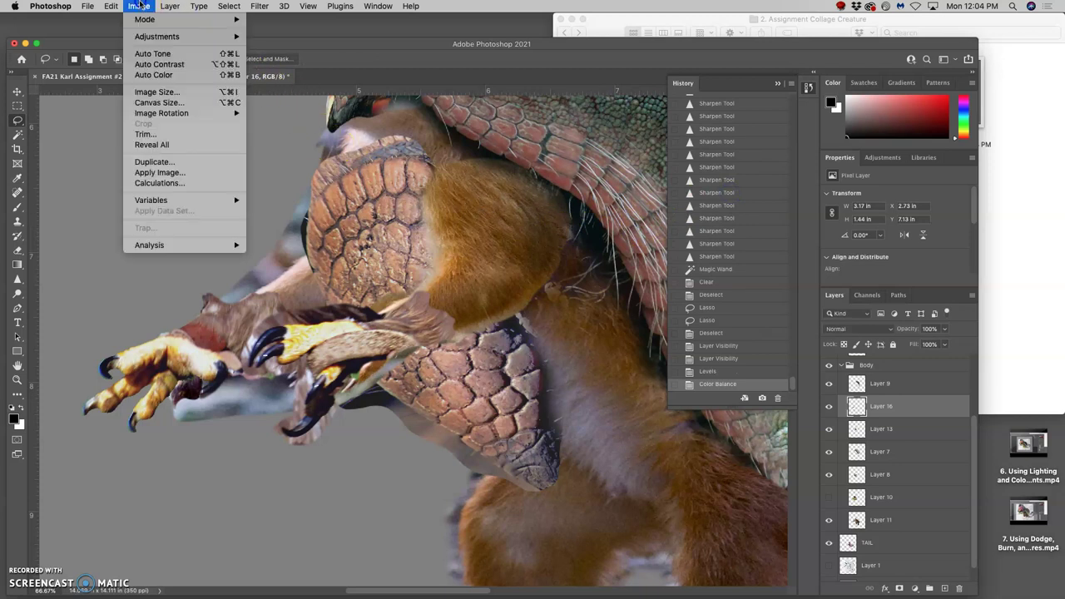
{"action": "mouse_move", "coordinate": [175, 36]}
{"action": "left_click", "coordinate": [291, 97]}
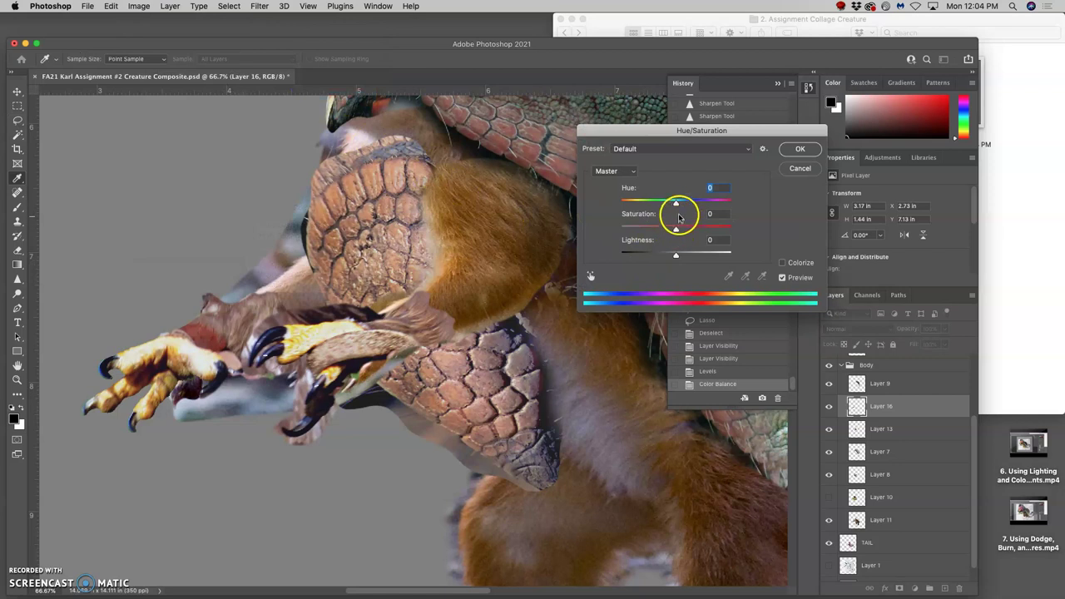
{"action": "mouse_move", "coordinate": [675, 204]}
{"action": "left_mouse_down"}
{"action": "mouse_move", "coordinate": [684, 206]}
{"action": "mouse_move", "coordinate": [666, 207]}
{"action": "left_mouse_up"}
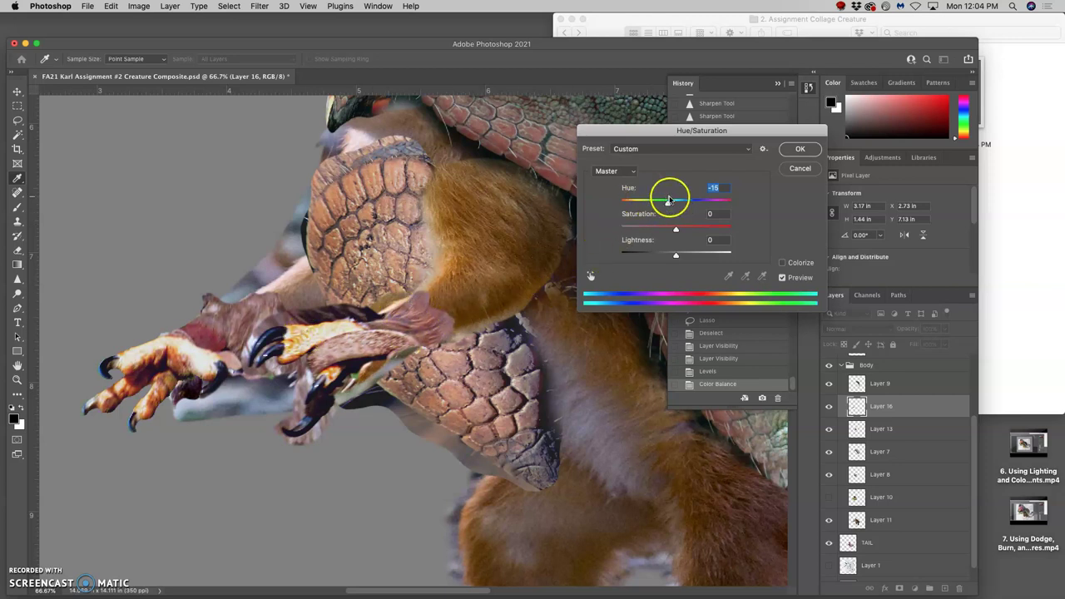
{"action": "mouse_move", "coordinate": [663, 204]}
{"action": "left_mouse_down"}
{"action": "mouse_move", "coordinate": [683, 200]}
{"action": "mouse_move", "coordinate": [673, 201]}
{"action": "left_mouse_up"}
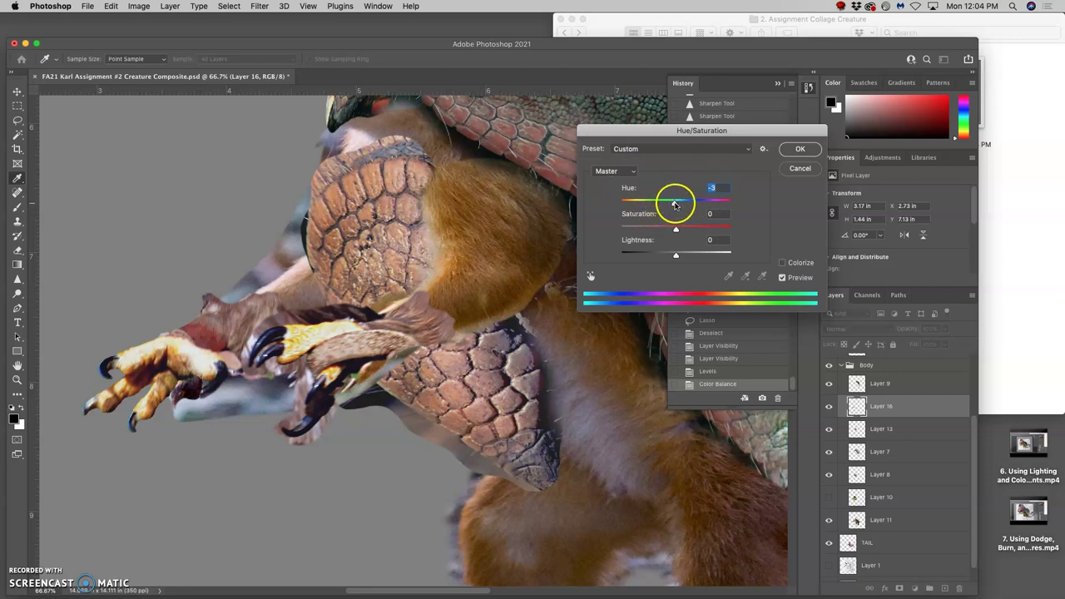
Step: Set the Yellows hue to -12 and lightness to -29, and apply the Hue/Saturation adjustment
{"action": "left_click", "coordinate": [629, 170]}
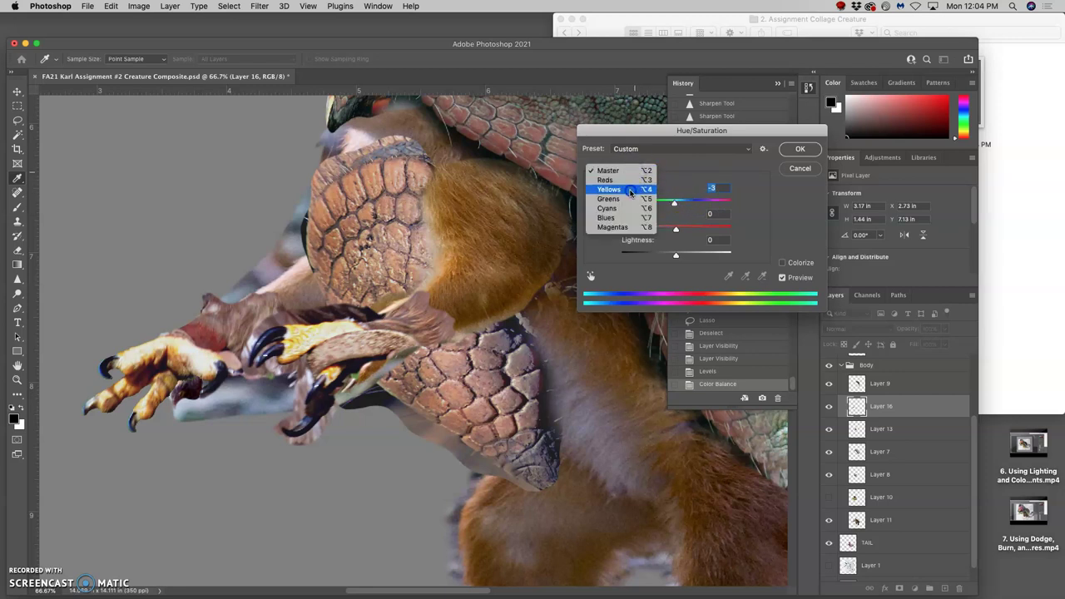
{"action": "left_click", "coordinate": [630, 190]}
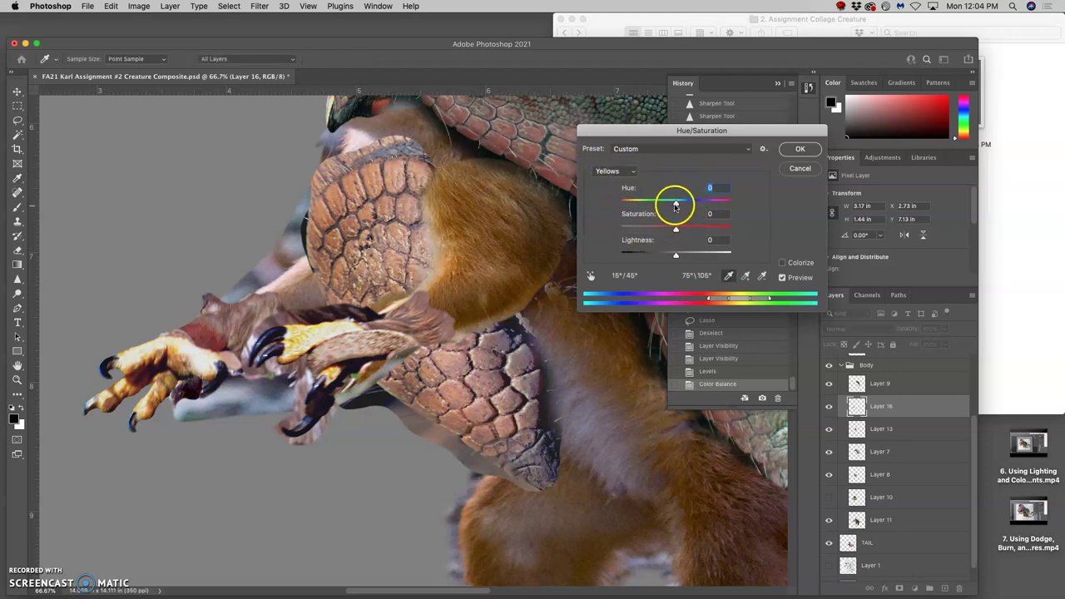
{"action": "mouse_move", "coordinate": [667, 206]}
{"action": "left_mouse_down"}
{"action": "mouse_move", "coordinate": [721, 201]}
{"action": "mouse_move", "coordinate": [674, 205]}
{"action": "left_mouse_up"}
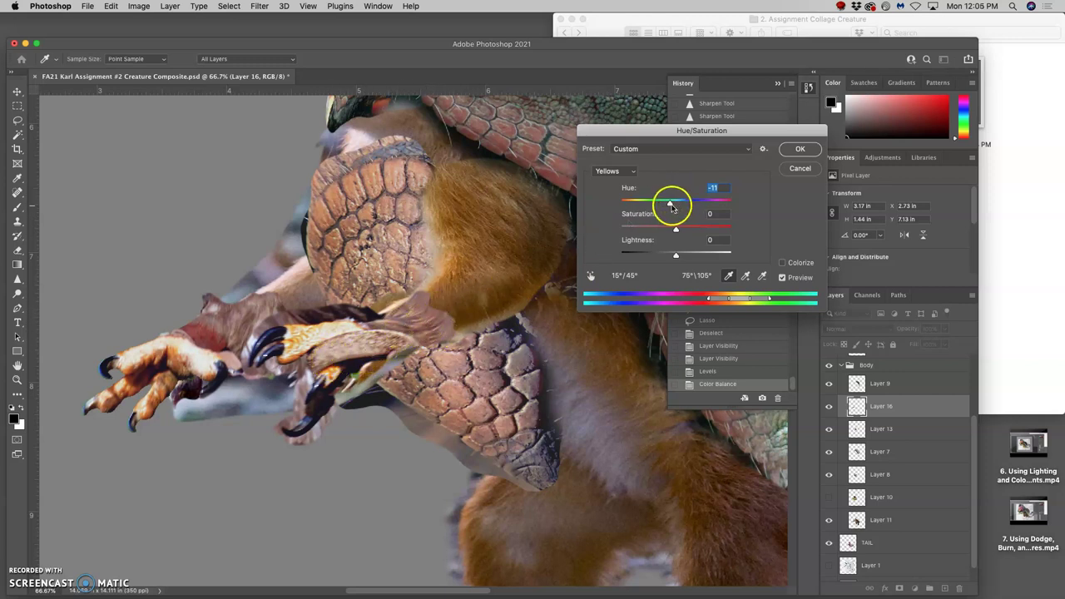
{"action": "left_click_drag", "start_coordinate": [671, 205], "coordinate": [668, 202]}
{"action": "left_click_drag", "start_coordinate": [675, 253], "coordinate": [659, 256]}
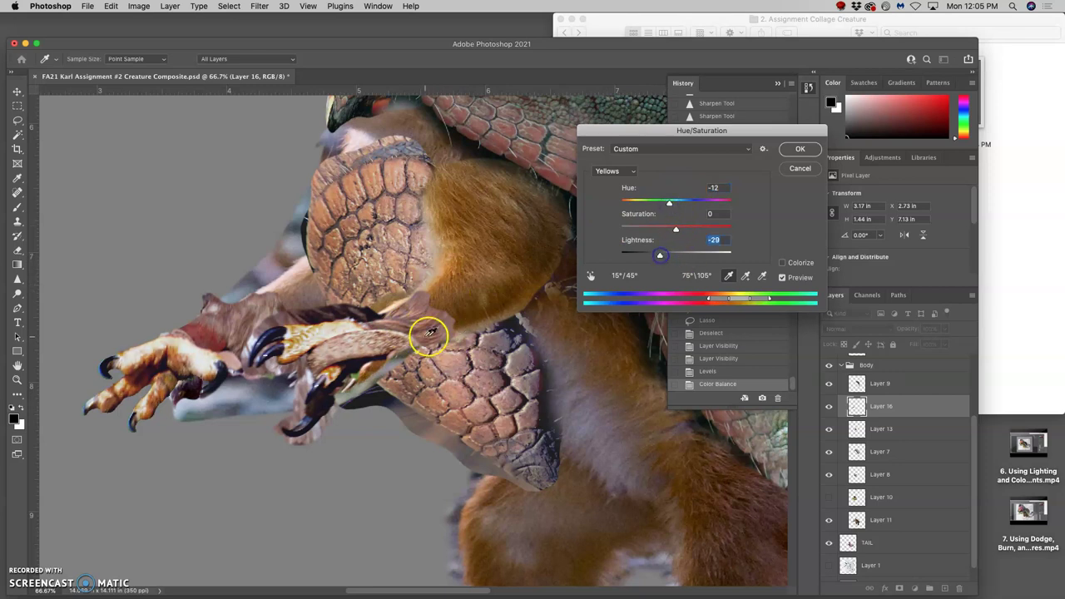
{"action": "left_click", "coordinate": [793, 151]}
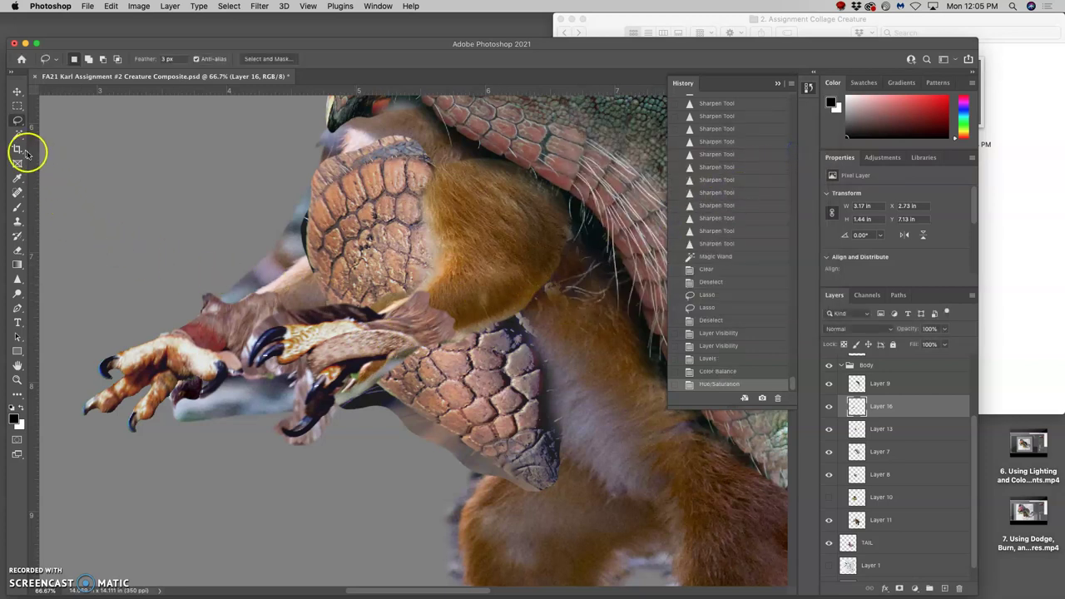
Step: Erase the claw layer's hard edges with the 52% opacity Eraser, blending the wrist into the brown fur and the rear forearm into the arm behind
{"action": "left_click", "coordinate": [17, 249]}
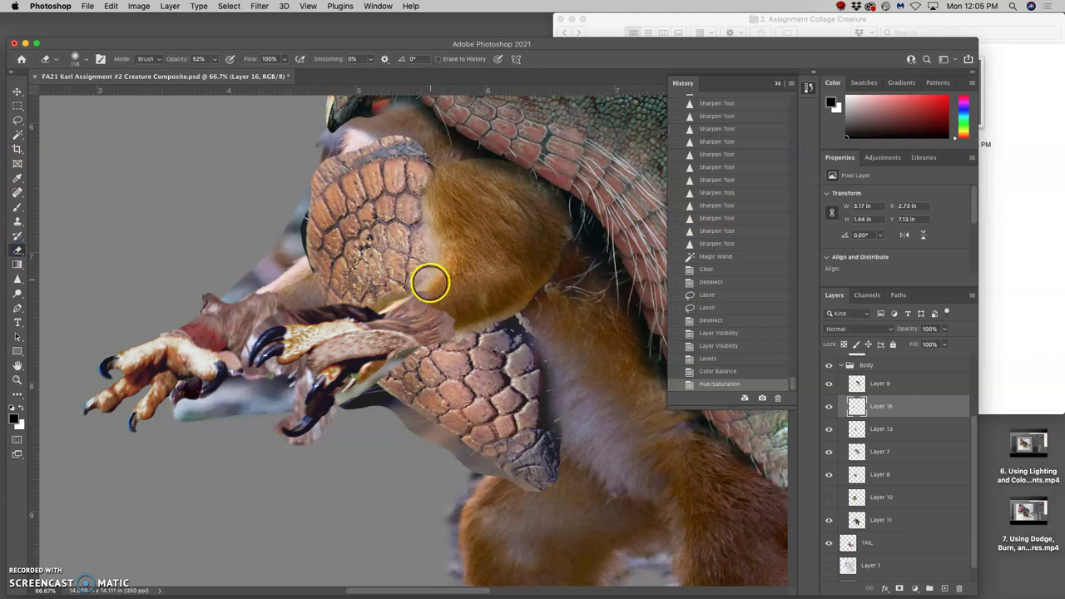
{"action": "mouse_move", "coordinate": [435, 294]}
{"action": "left_mouse_down"}
{"action": "mouse_move", "coordinate": [426, 295]}
{"action": "mouse_move", "coordinate": [442, 289]}
{"action": "left_mouse_up"}
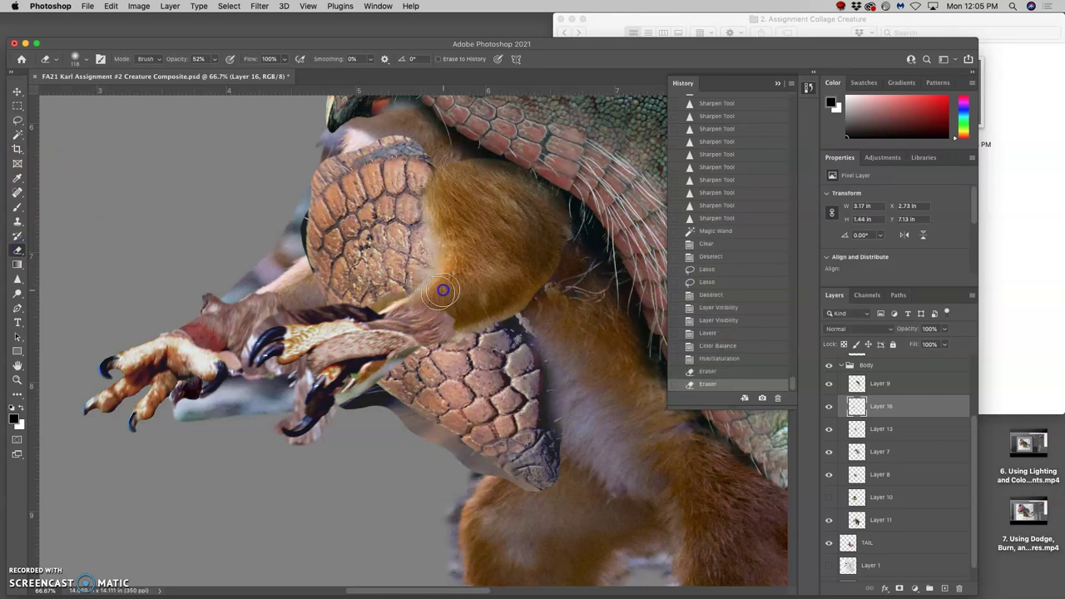
{"action": "left_click", "coordinate": [451, 302]}
{"action": "left_click", "coordinate": [449, 306]}
{"action": "left_click", "coordinate": [447, 310]}
{"action": "left_click", "coordinate": [446, 305]}
{"action": "left_click", "coordinate": [443, 302]}
{"action": "left_click", "coordinate": [438, 304]}
{"action": "left_click", "coordinate": [431, 309]}
{"action": "left_click", "coordinate": [431, 313]}
{"action": "left_click", "coordinate": [456, 321]}
{"action": "left_click", "coordinate": [454, 339]}
{"action": "left_click", "coordinate": [443, 322]}
{"action": "left_click", "coordinate": [431, 321]}
{"action": "left_click", "coordinate": [435, 314]}
{"action": "left_click", "coordinate": [458, 285]}
{"action": "left_click", "coordinate": [428, 305]}
{"action": "left_click", "coordinate": [416, 307]}
{"action": "left_click", "coordinate": [411, 318]}
{"action": "left_click", "coordinate": [410, 317]}
{"action": "left_click", "coordinate": [414, 317]}
{"action": "left_click", "coordinate": [423, 320]}
{"action": "left_click", "coordinate": [428, 321]}
{"action": "left_click", "coordinate": [433, 330]}
{"action": "left_click", "coordinate": [447, 323]}
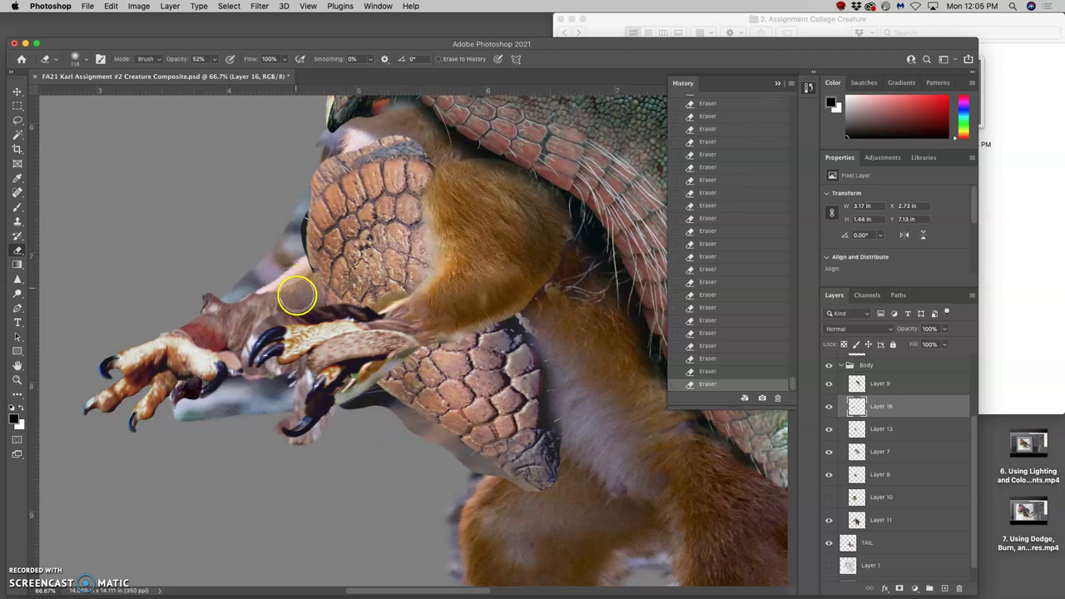
{"action": "mouse_move", "coordinate": [273, 298]}
{"action": "left_mouse_down"}
{"action": "mouse_move", "coordinate": [236, 304]}
{"action": "mouse_move", "coordinate": [308, 275]}
{"action": "mouse_move", "coordinate": [313, 283]}
{"action": "mouse_move", "coordinate": [224, 334]}
{"action": "mouse_move", "coordinate": [207, 433]}
{"action": "mouse_move", "coordinate": [339, 390]}
{"action": "mouse_move", "coordinate": [265, 363]}
{"action": "mouse_move", "coordinate": [440, 400]}
{"action": "mouse_move", "coordinate": [390, 336]}
{"action": "left_mouse_up"}
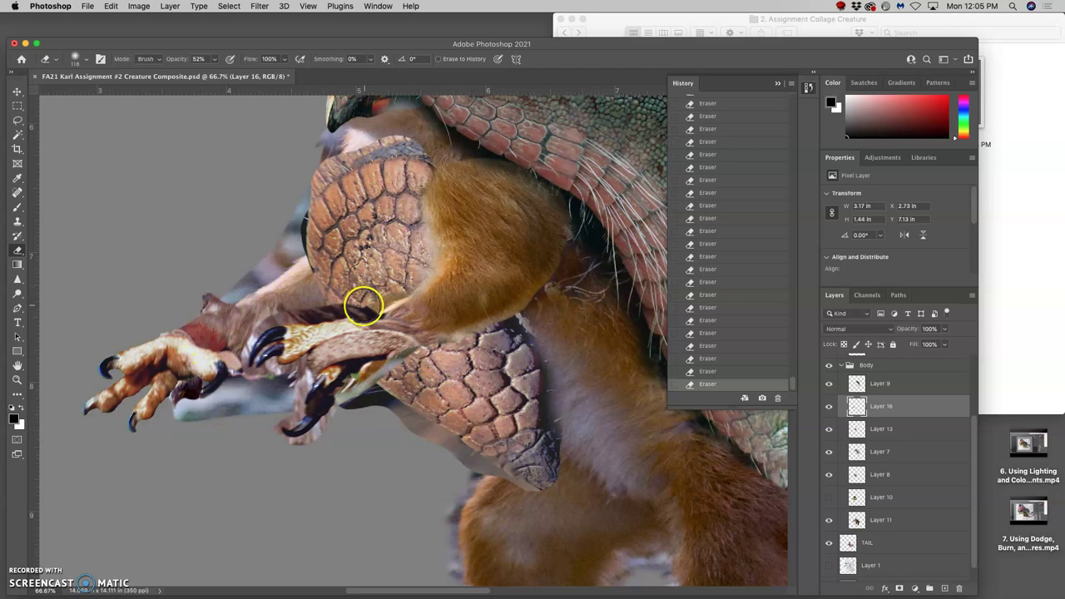
Step: Lasso the dark fur overlapping the lower edge of the upper scaly plate and delete it from Layer 16
{"action": "left_click", "coordinate": [18, 121]}
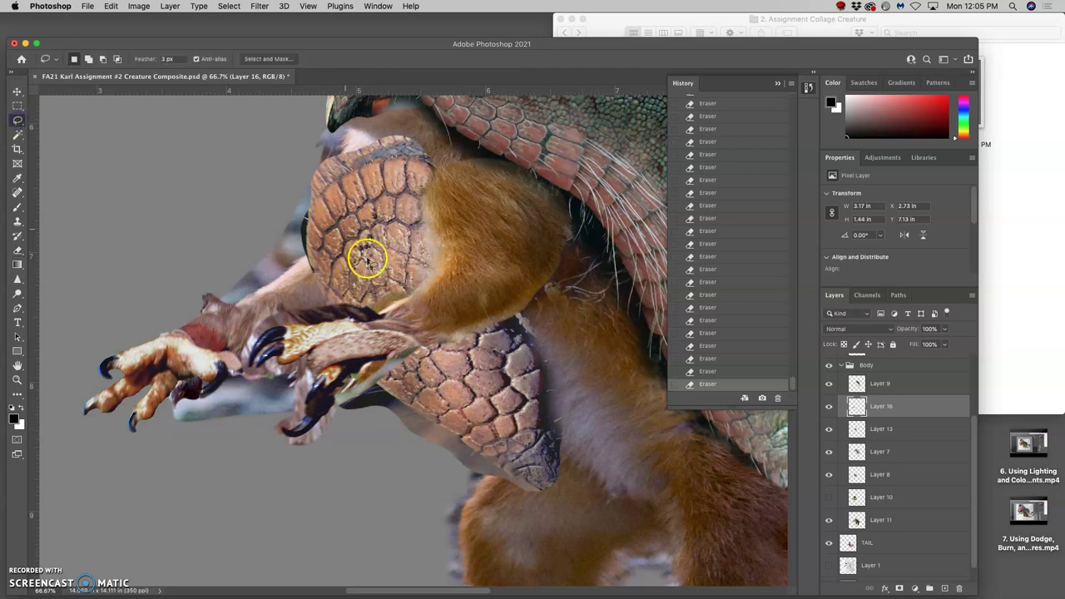
{"action": "left_click_drag", "start_coordinate": [383, 300], "coordinate": [385, 305]}
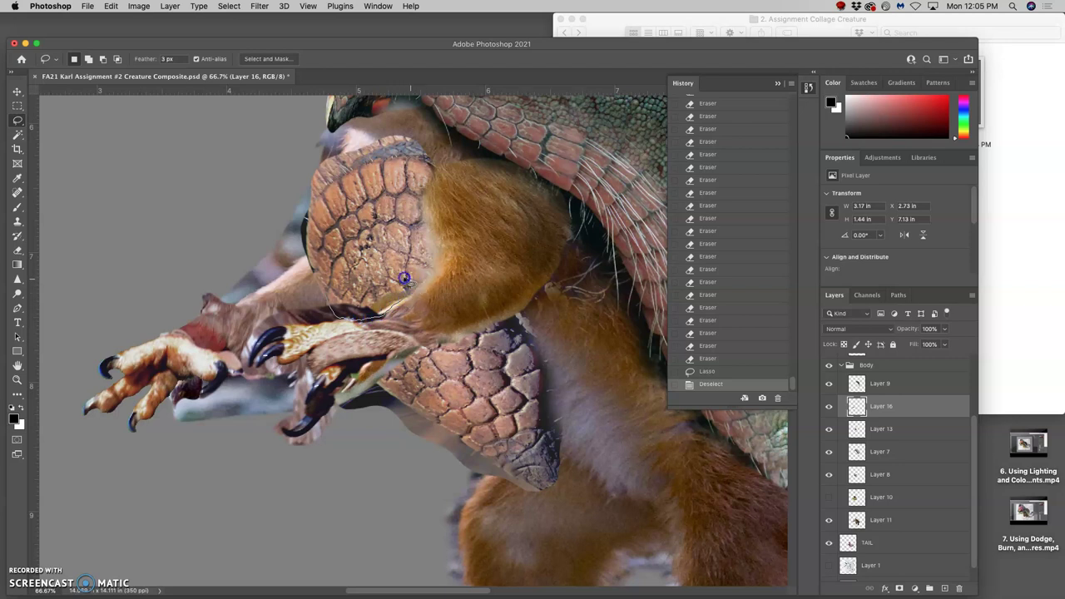
{"action": "left_click_drag", "start_coordinate": [351, 284], "coordinate": [351, 278]}
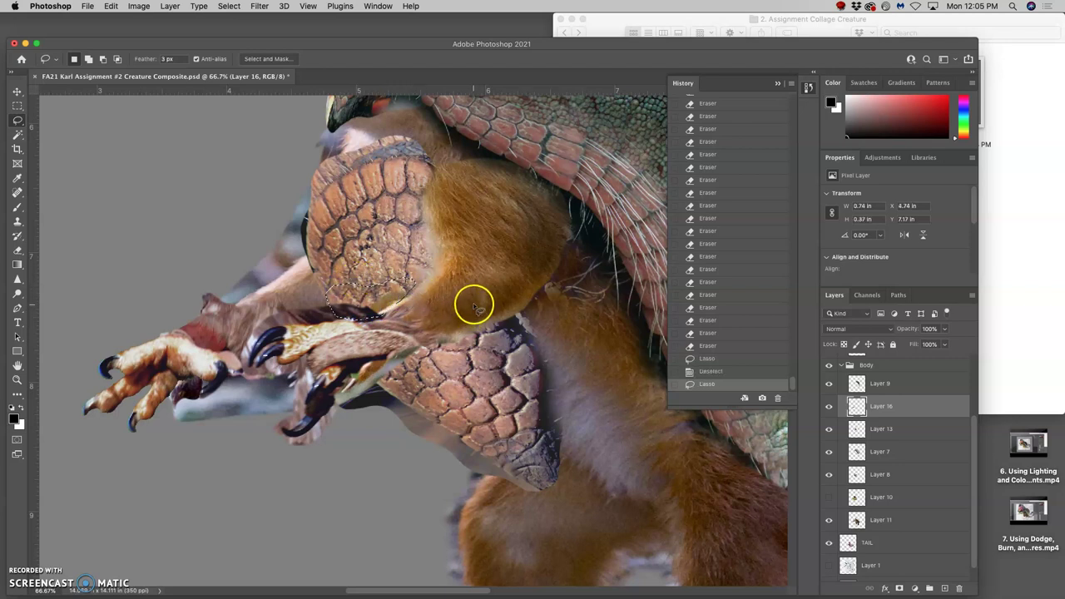
{"action": "key", "text": "Delete"}
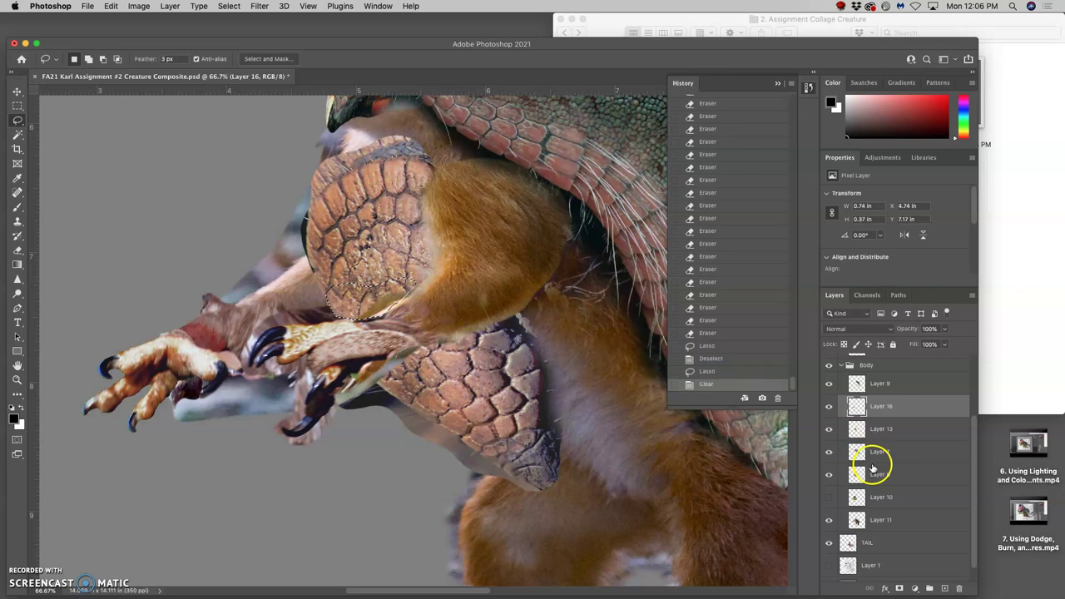
Step: Check the layer just below Layer 7 and Layer 13 by hiding and reshowing each, and clear the selection
{"action": "left_click", "coordinate": [828, 474]}
{"action": "left_click", "coordinate": [828, 474]}
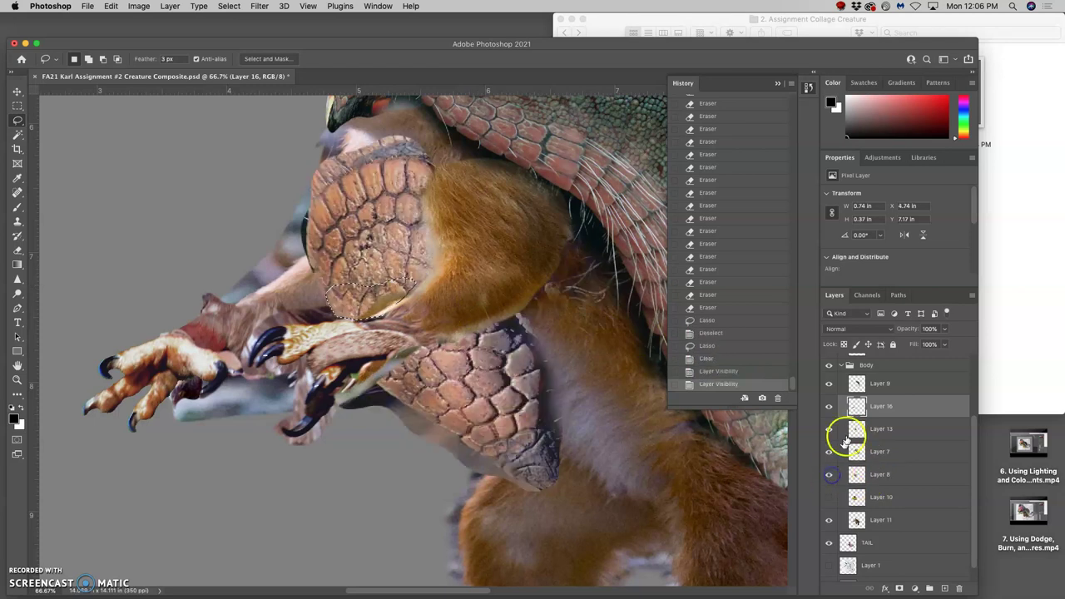
{"action": "left_click", "coordinate": [828, 429]}
{"action": "left_click", "coordinate": [831, 429]}
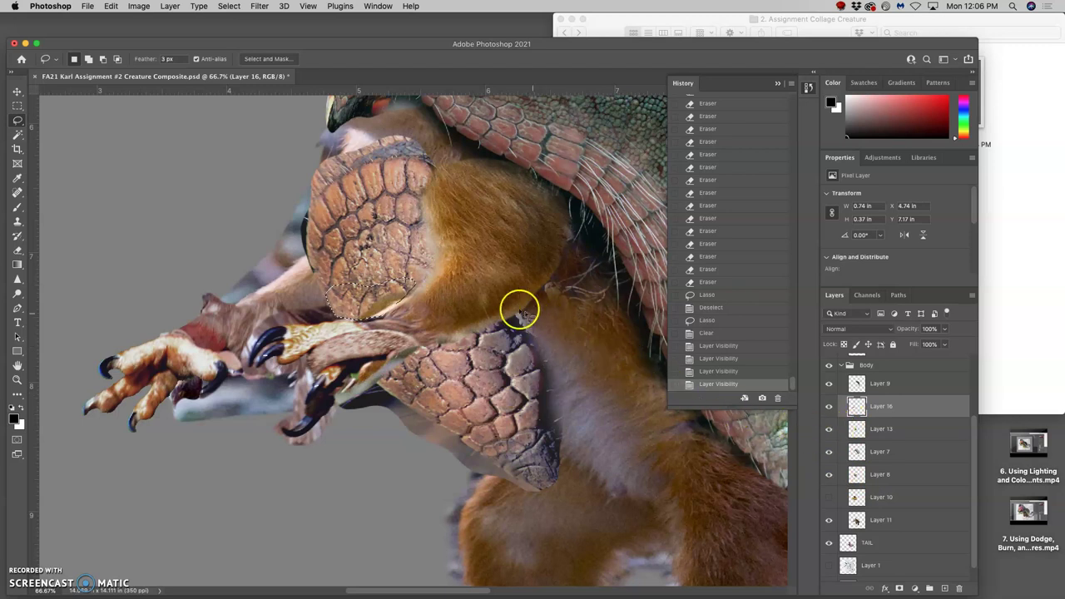
{"action": "left_click", "coordinate": [428, 272]}
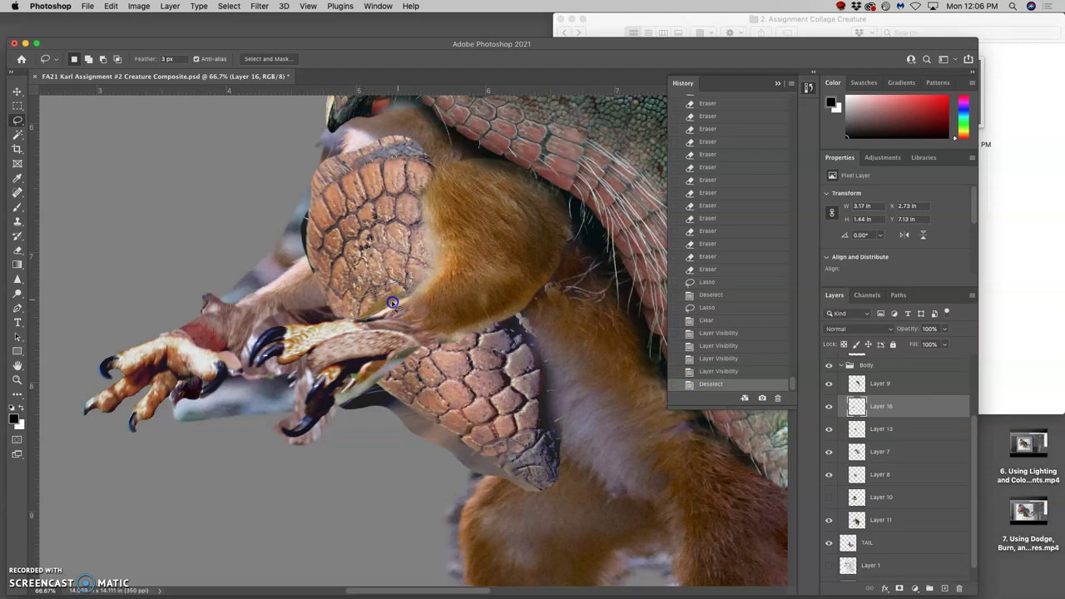
Step: Lasso the leftover patch at the upper scaly plate's lower edge, delete it from Layer 16 and Layer 13, and clear the selection
{"action": "left_click_drag", "start_coordinate": [392, 285], "coordinate": [387, 278]}
{"action": "key", "text": "Delete"}
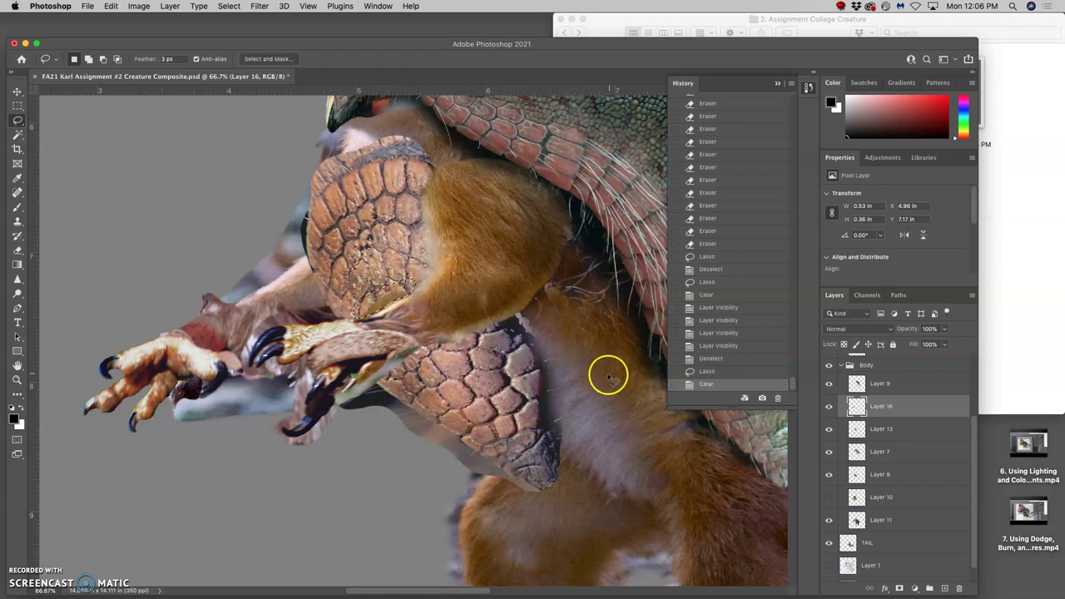
{"action": "left_click", "coordinate": [828, 429]}
{"action": "left_click", "coordinate": [827, 429]}
{"action": "left_click", "coordinate": [873, 429]}
{"action": "key", "text": "Delete"}
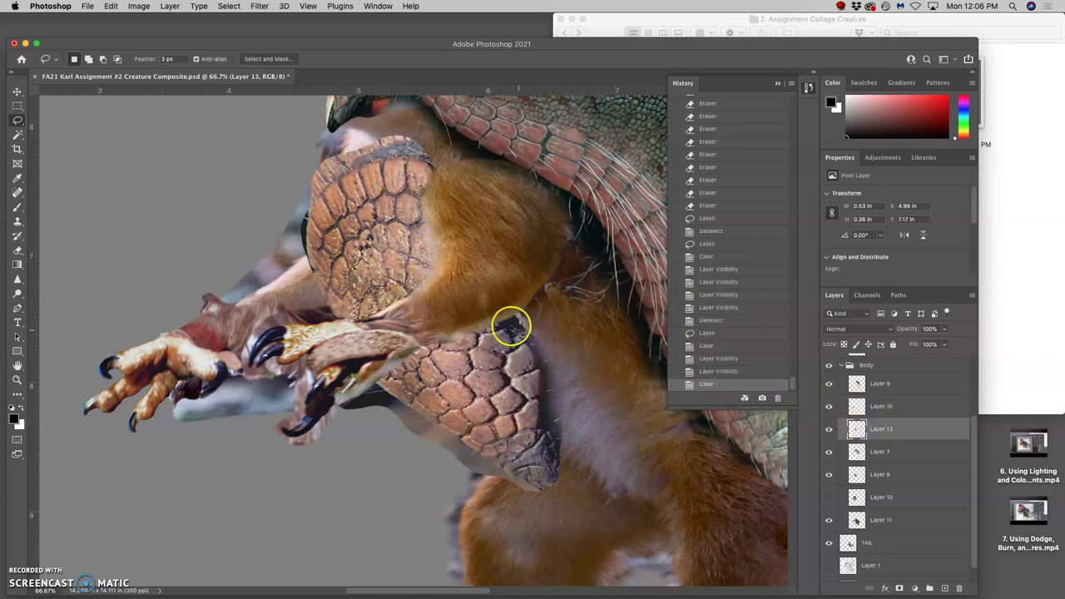
{"action": "key", "text": "super+d"}
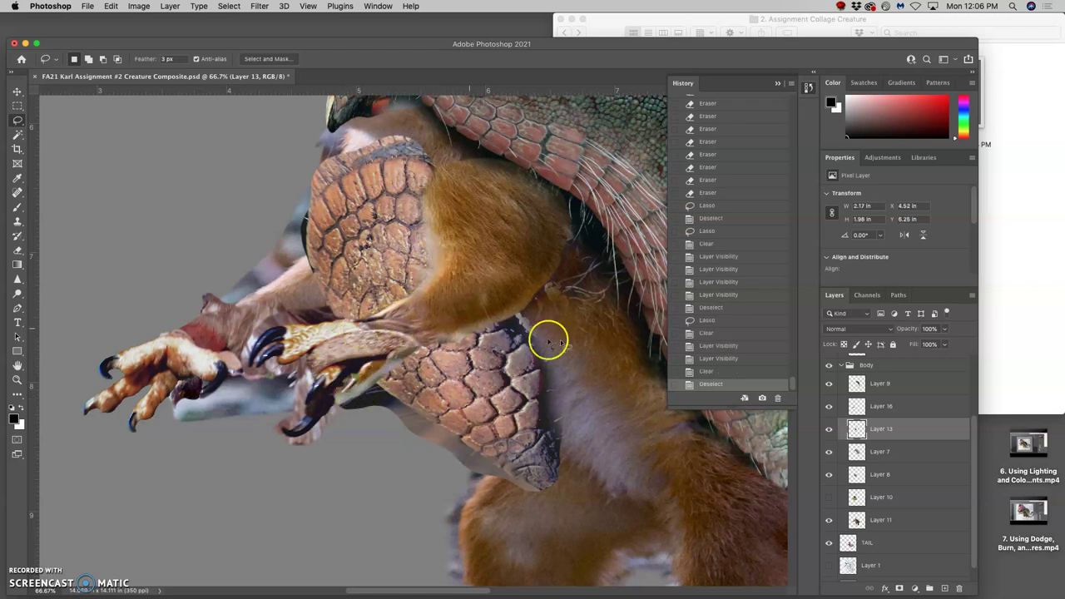
Step: Reduce the 52% opacity Eraser's size and soften Layer 16's edge where the front wrist meets the bottom of the upper scaly plate
{"action": "left_click", "coordinate": [829, 408]}
{"action": "left_click", "coordinate": [829, 408]}
{"action": "left_click", "coordinate": [856, 405]}
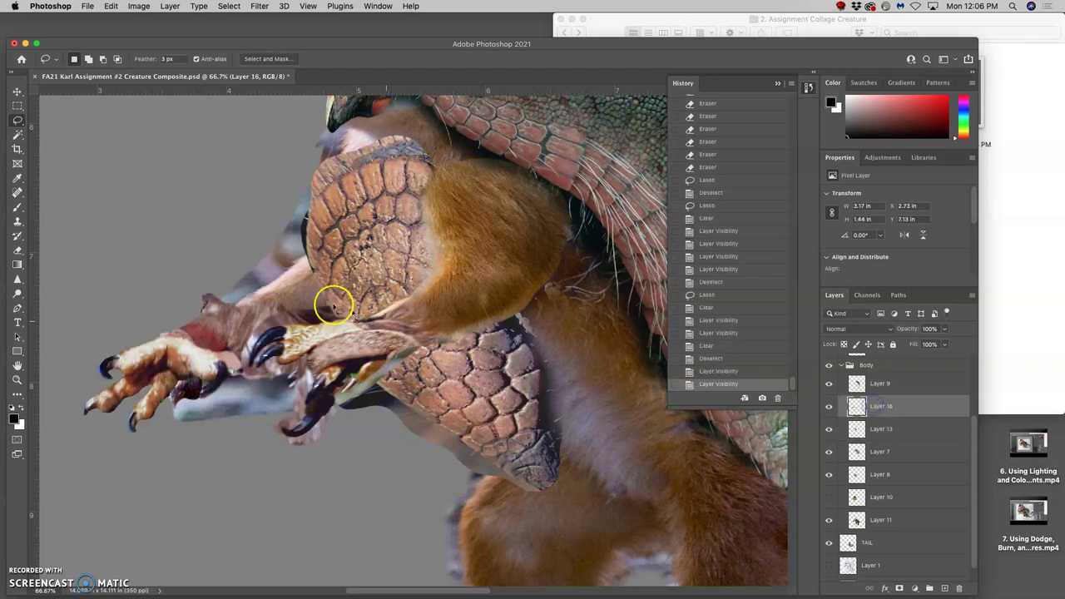
{"action": "left_click", "coordinate": [17, 249]}
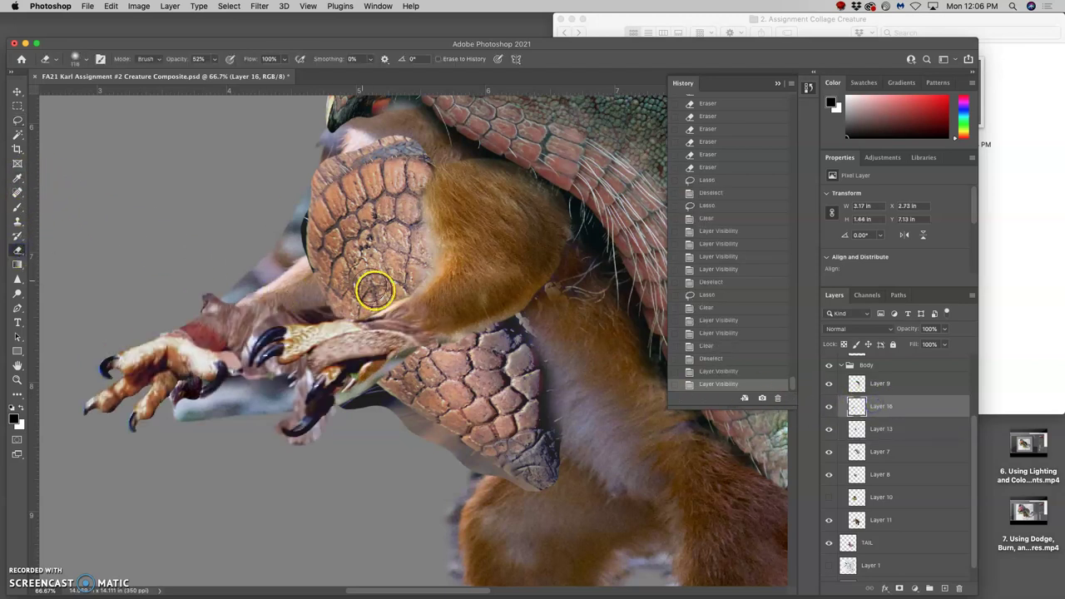
{"action": "left_click", "coordinate": [80, 59]}
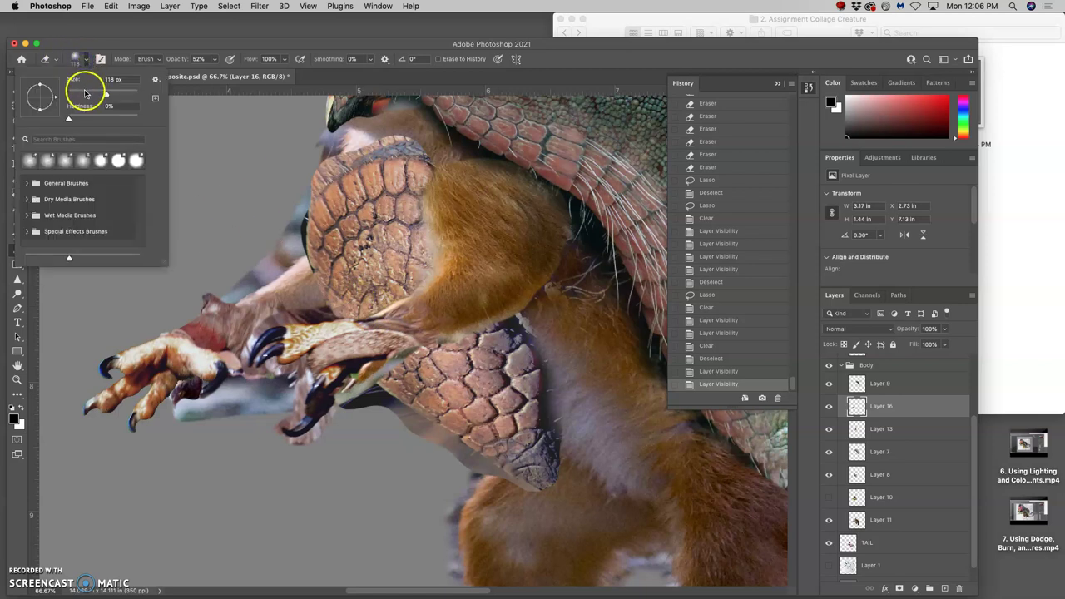
{"action": "left_click", "coordinate": [382, 317]}
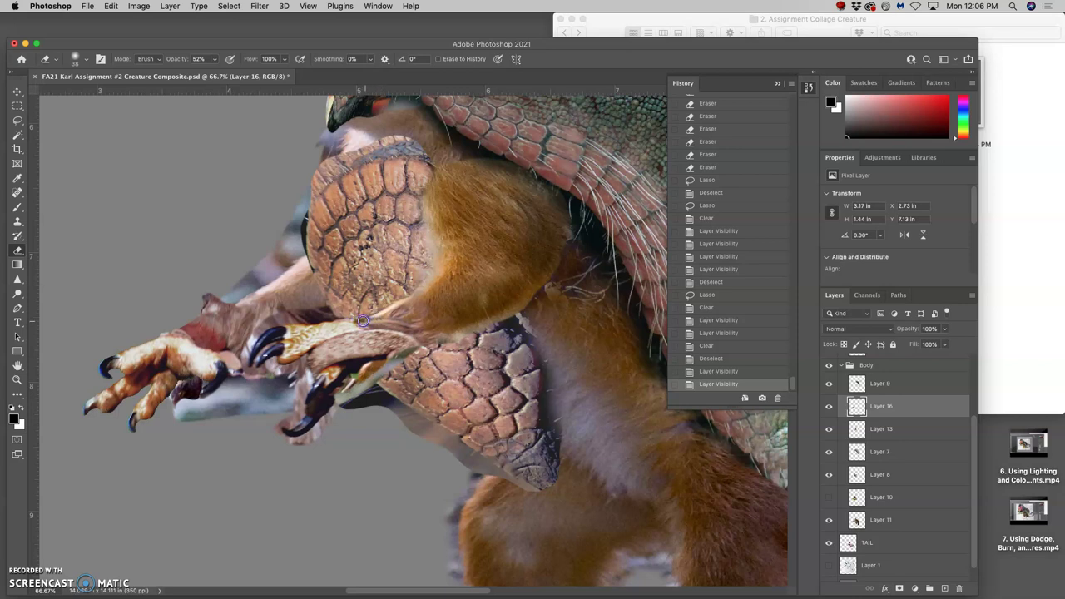
{"action": "mouse_move", "coordinate": [343, 319]}
{"action": "left_mouse_down"}
{"action": "mouse_move", "coordinate": [425, 328]}
{"action": "mouse_move", "coordinate": [425, 317]}
{"action": "mouse_move", "coordinate": [440, 365]}
{"action": "mouse_move", "coordinate": [408, 366]}
{"action": "mouse_move", "coordinate": [390, 401]}
{"action": "left_mouse_up"}
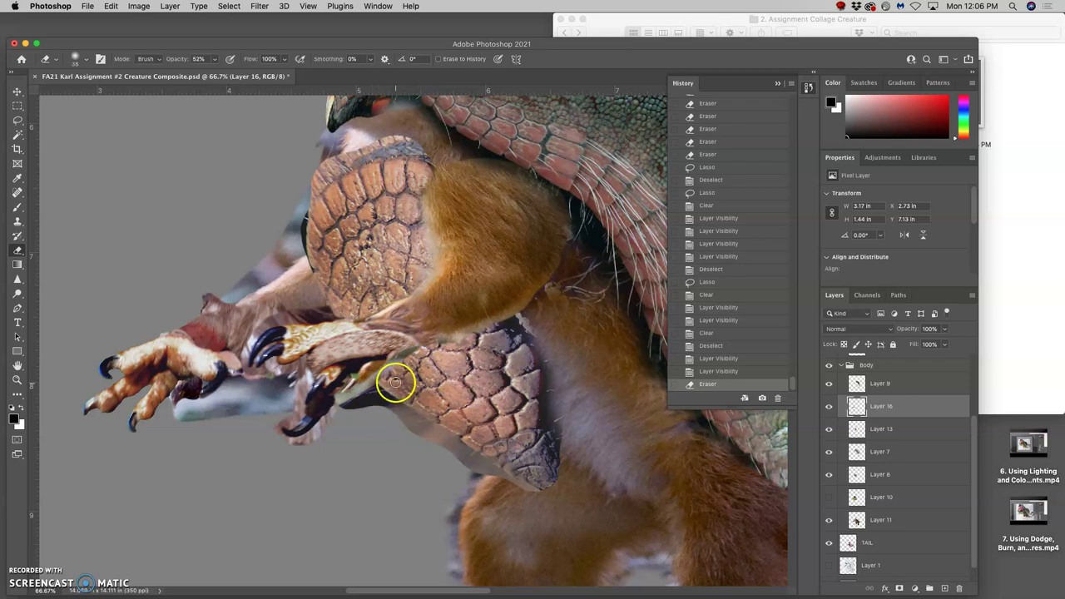
{"action": "key", "text": "super+z"}
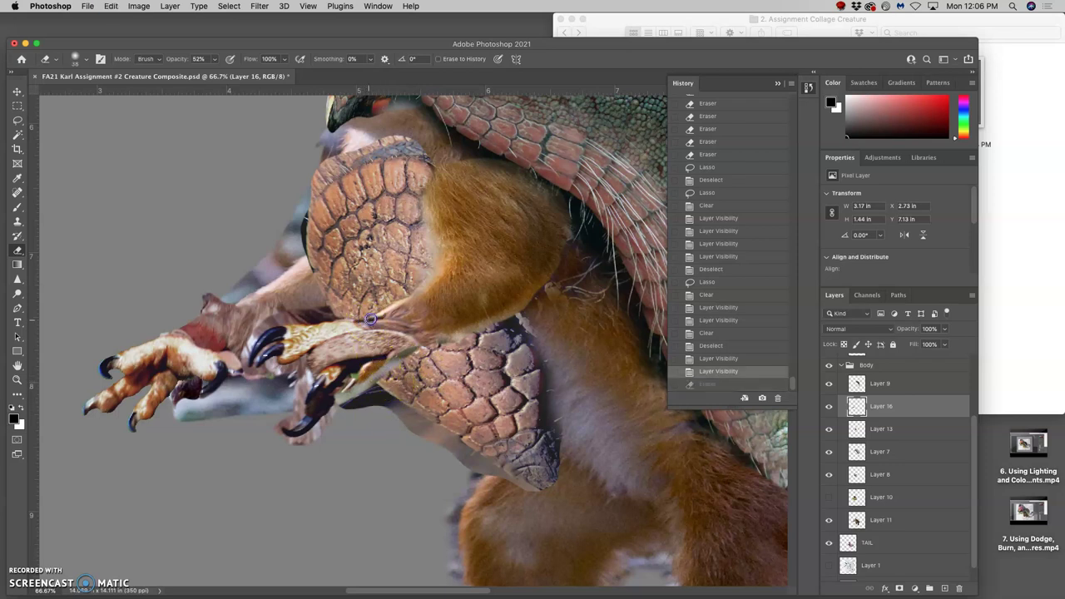
{"action": "left_click", "coordinate": [387, 312]}
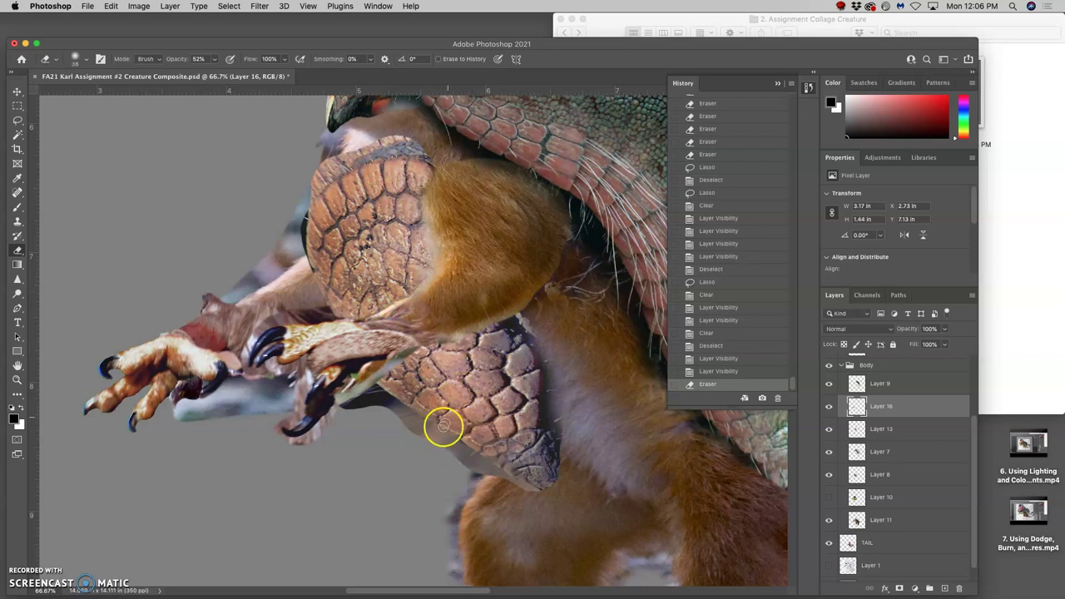
{"action": "left_click_drag", "start_coordinate": [442, 386], "coordinate": [409, 364]}
{"action": "key", "text": "super+z"}
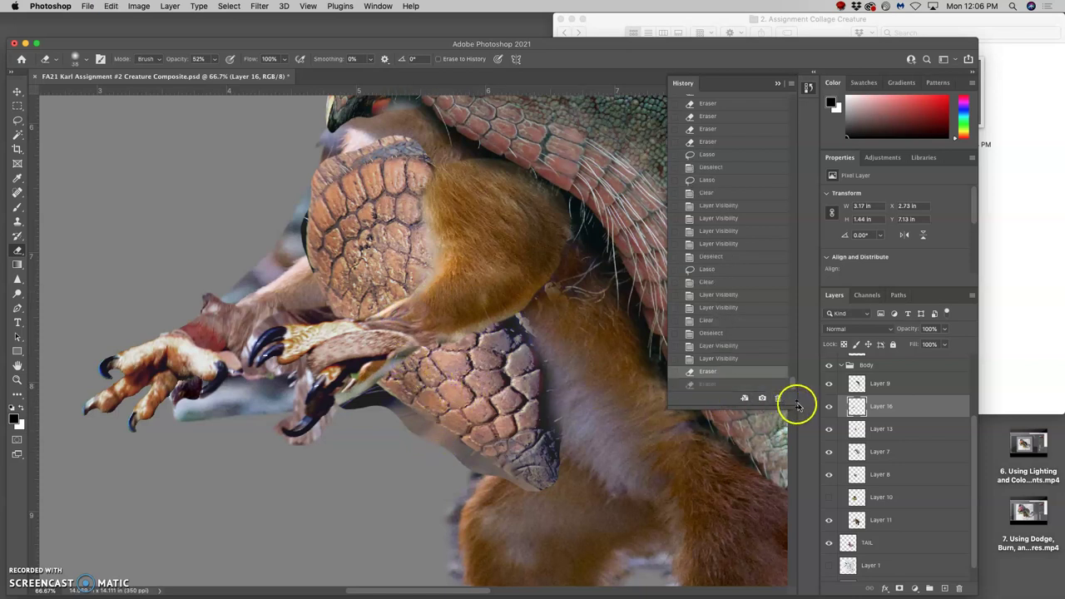
Step: Erase Layer 13's light fringe beneath the front wrist and claws, along the lower scaly plate's upper edge
{"action": "left_click", "coordinate": [829, 407]}
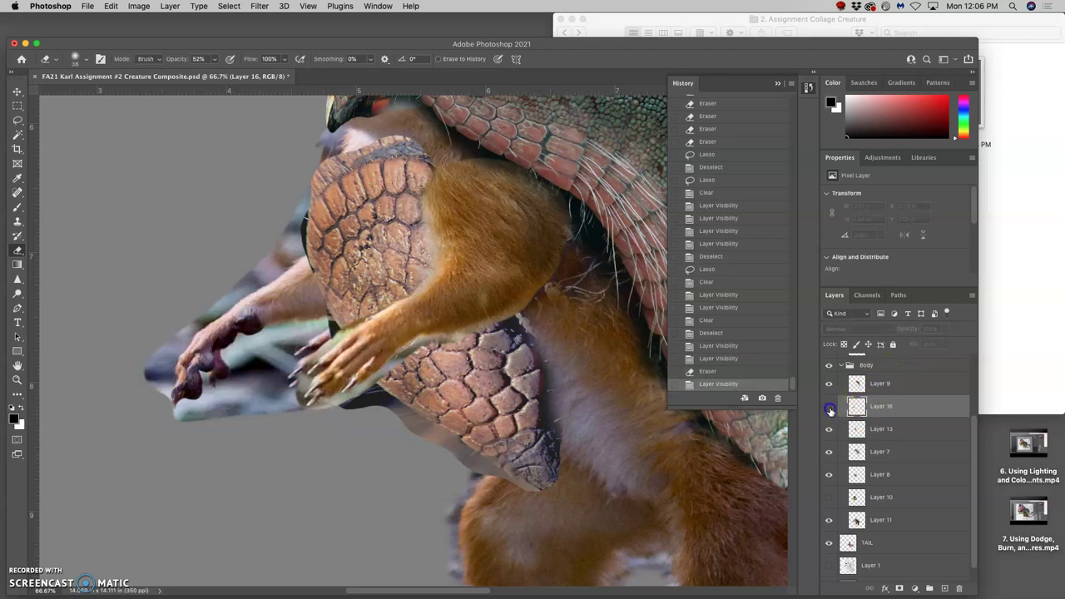
{"action": "left_click", "coordinate": [828, 407]}
{"action": "left_click", "coordinate": [873, 429]}
{"action": "left_click_drag", "start_coordinate": [657, 438], "coordinate": [700, 437]}
{"action": "left_click_drag", "start_coordinate": [414, 362], "coordinate": [405, 355]}
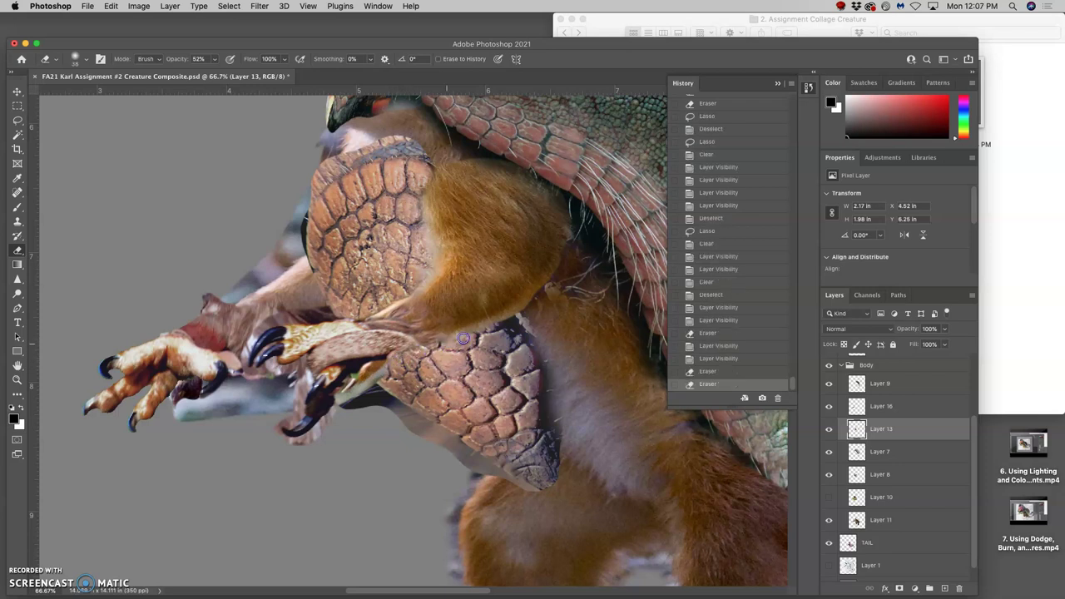
{"action": "left_click_drag", "start_coordinate": [397, 366], "coordinate": [386, 372]}
{"action": "left_click", "coordinate": [368, 382]}
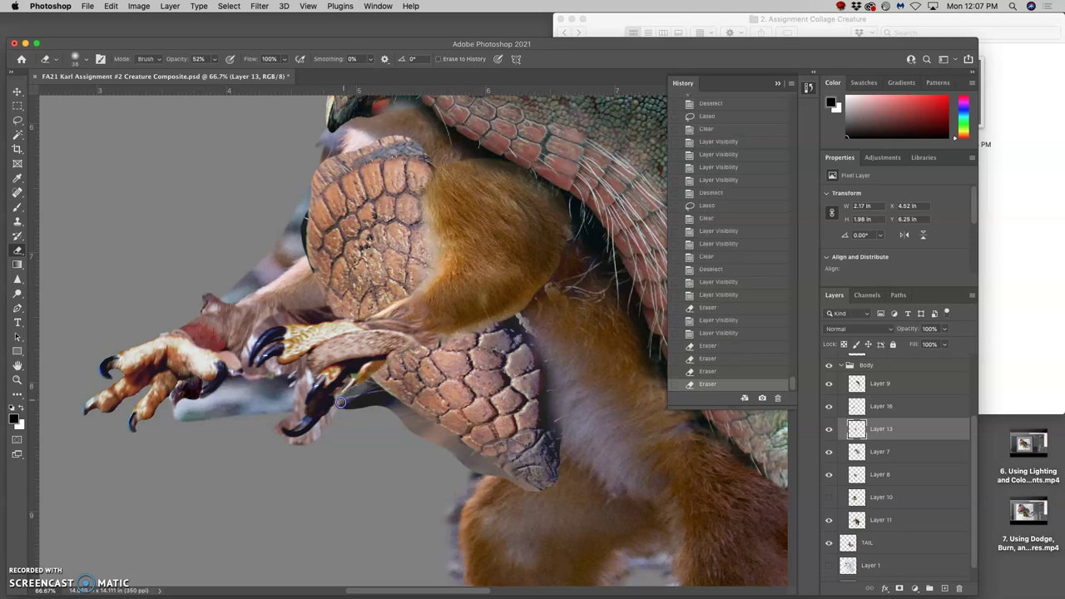
{"action": "left_click", "coordinate": [353, 380]}
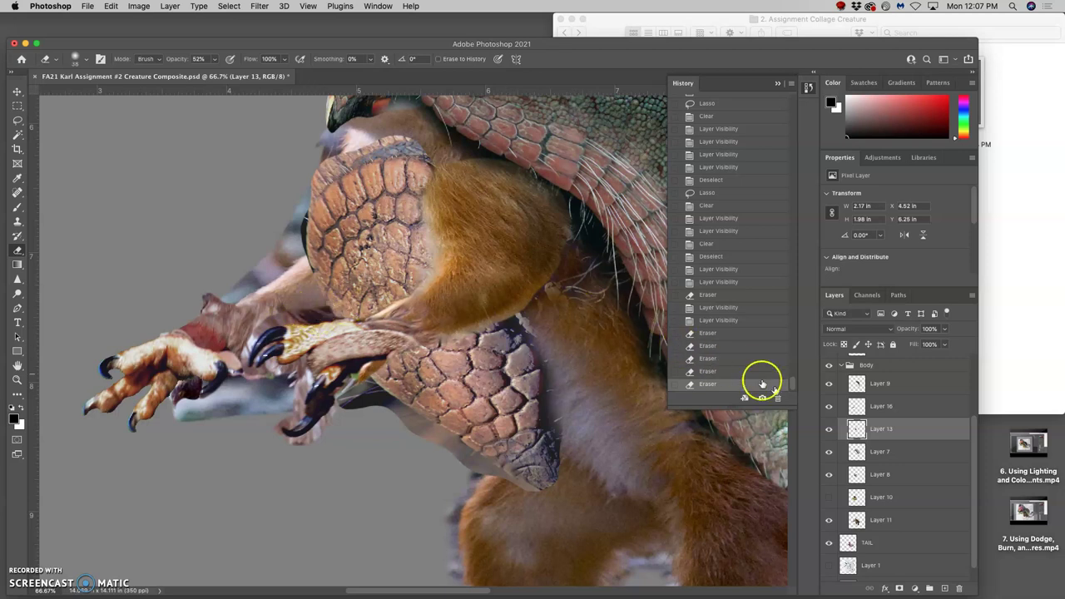
{"action": "left_click", "coordinate": [828, 407]}
{"action": "left_click", "coordinate": [829, 407]}
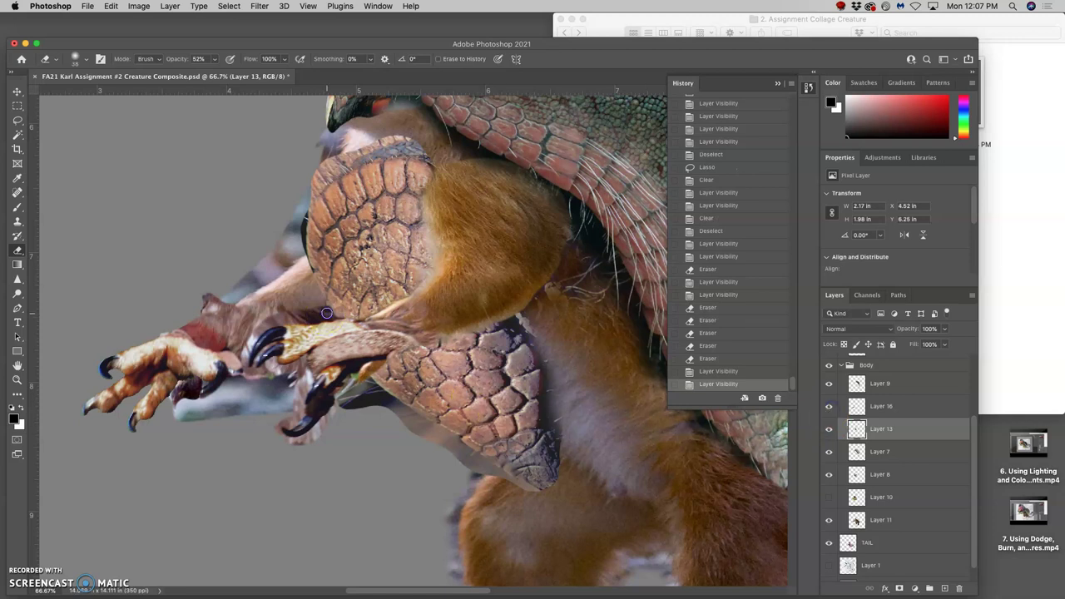
{"action": "left_click_drag", "start_coordinate": [327, 313], "coordinate": [326, 306]}
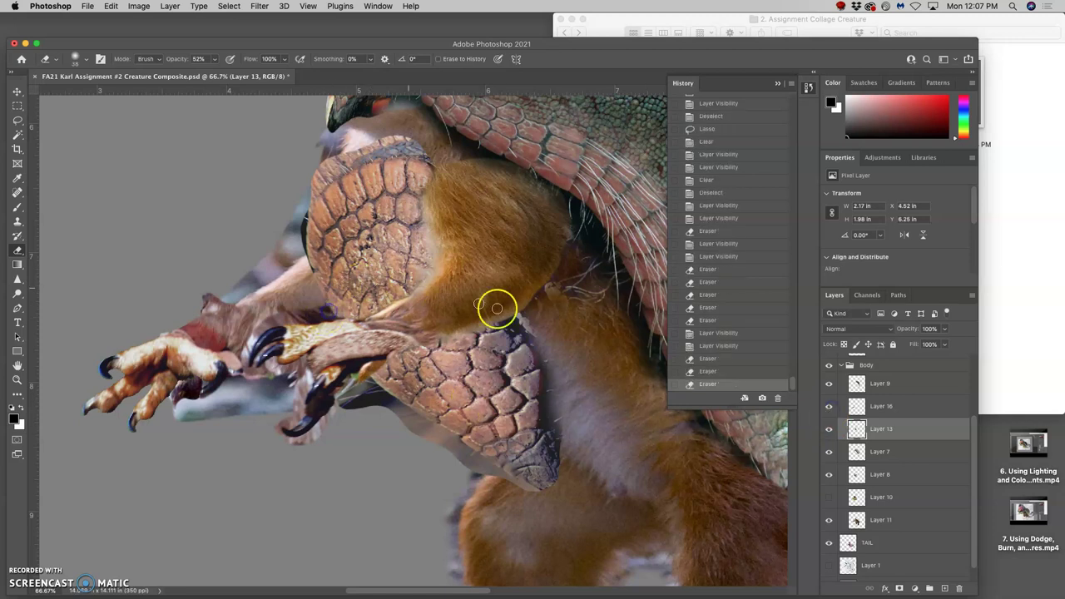
{"action": "left_click", "coordinate": [868, 406]}
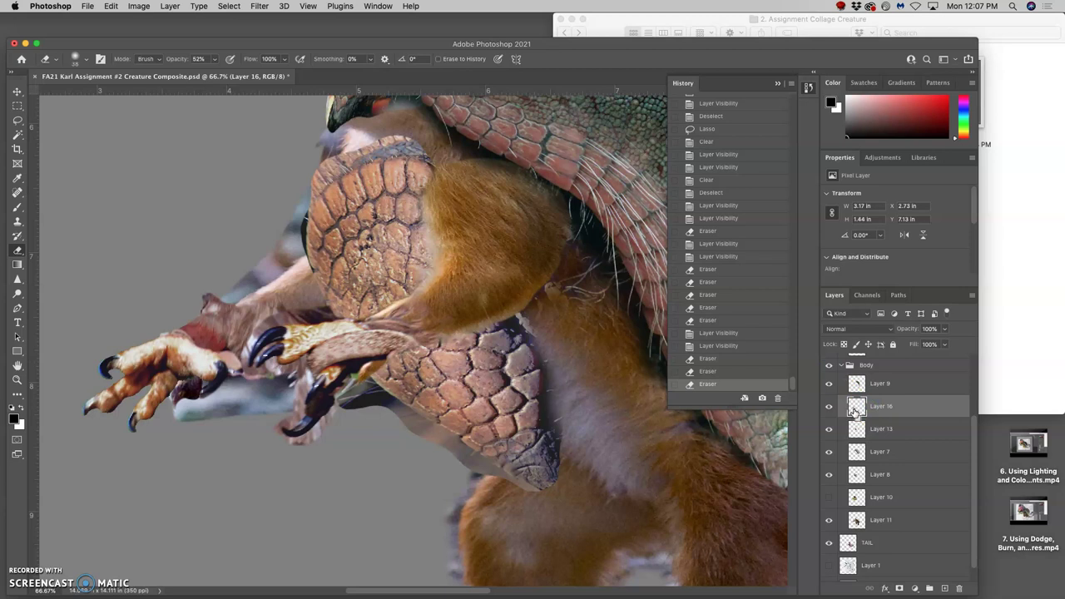
{"action": "left_click", "coordinate": [721, 345]}
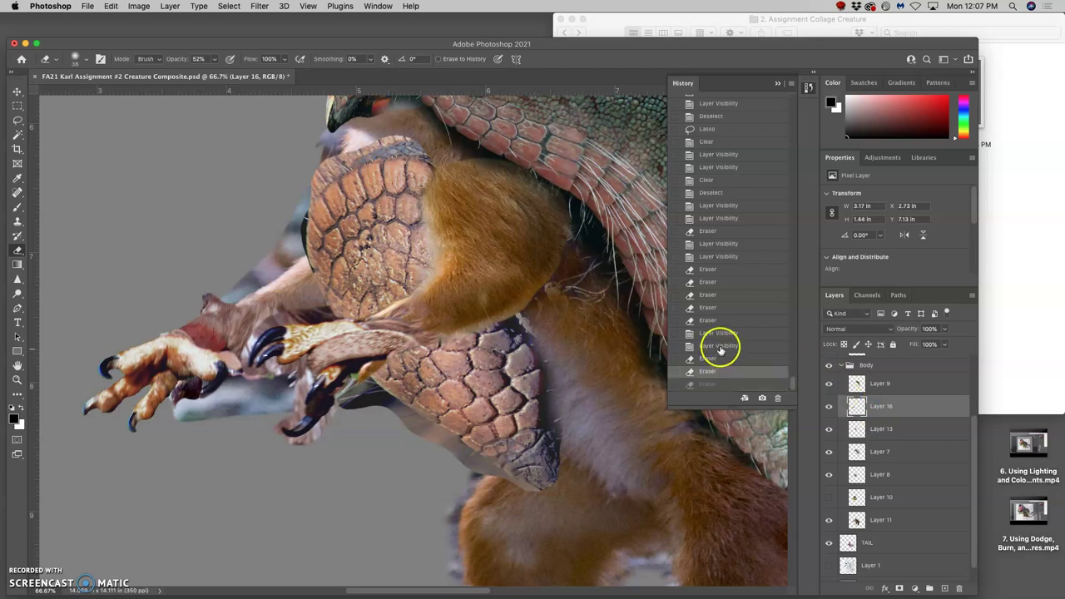
Step: Erase the dark edge of Layer 16 along the rear forearm, from the upper scaly plate towards the wrist
{"action": "left_click", "coordinate": [880, 407]}
{"action": "left_click", "coordinate": [829, 406]}
{"action": "left_click", "coordinate": [828, 406]}
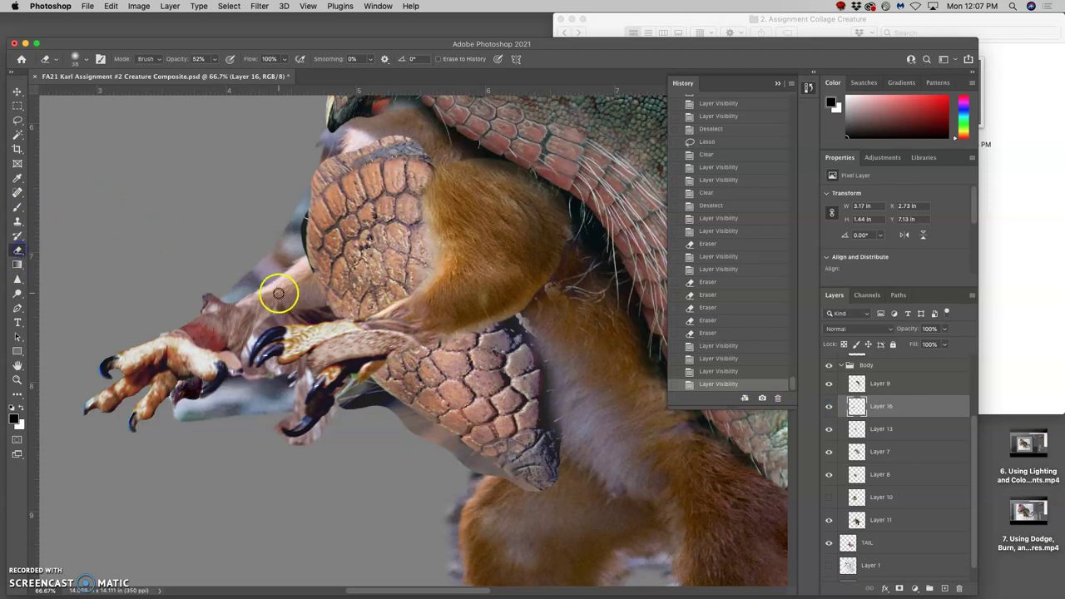
{"action": "left_click", "coordinate": [331, 309]}
{"action": "left_click", "coordinate": [335, 311]}
{"action": "left_click", "coordinate": [336, 312]}
{"action": "left_click", "coordinate": [337, 313]}
{"action": "left_click", "coordinate": [340, 313]}
{"action": "left_click", "coordinate": [343, 313]}
{"action": "left_click", "coordinate": [324, 307]}
{"action": "left_click", "coordinate": [300, 302]}
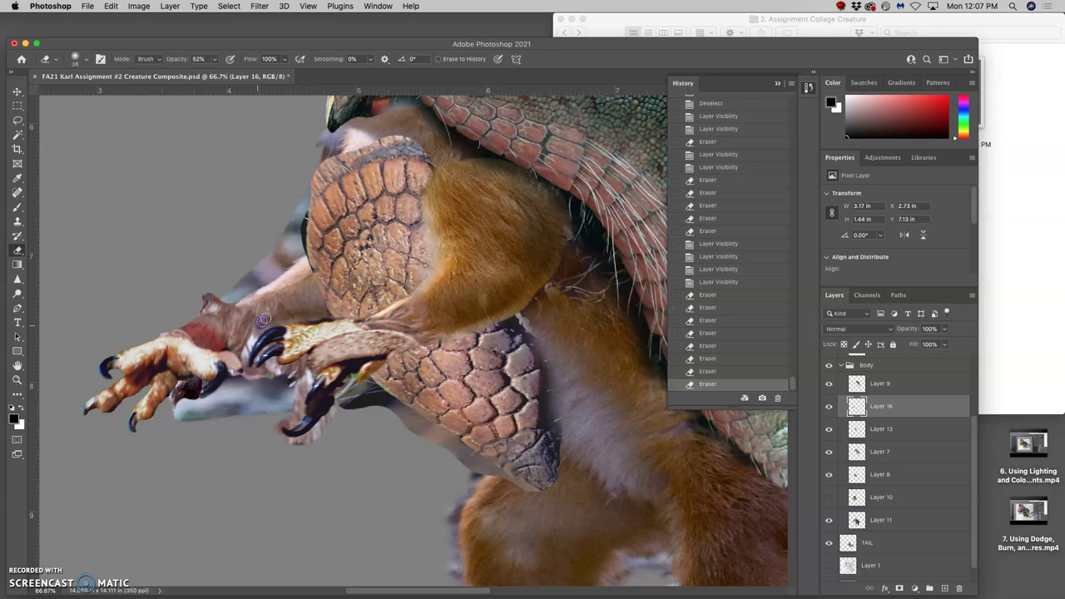
{"action": "left_click_drag", "start_coordinate": [272, 310], "coordinate": [280, 309]}
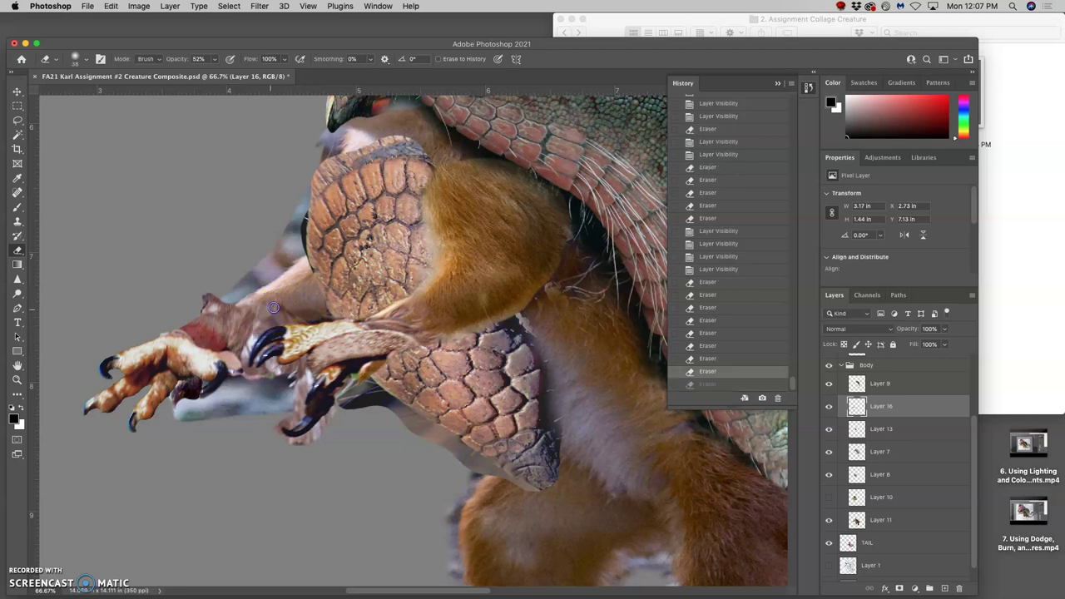
{"action": "key", "text": "ctrl+shift+z"}
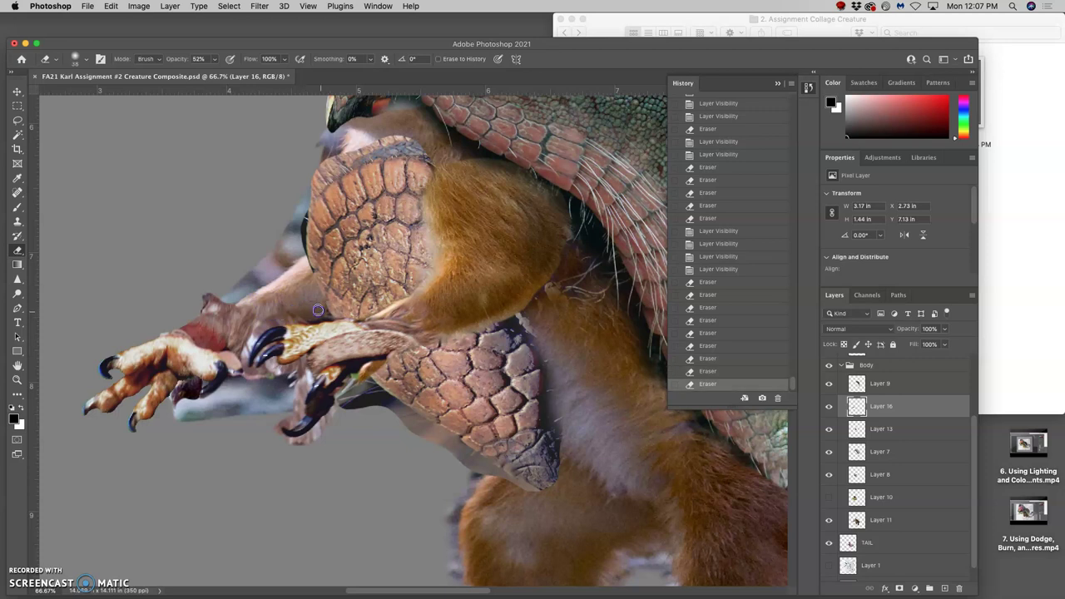
Step: Lightly erase Layer 16 between the rear wrist and the front claws, undoing the strokes that remove too much
{"action": "left_click_drag", "start_coordinate": [259, 328], "coordinate": [234, 368]}
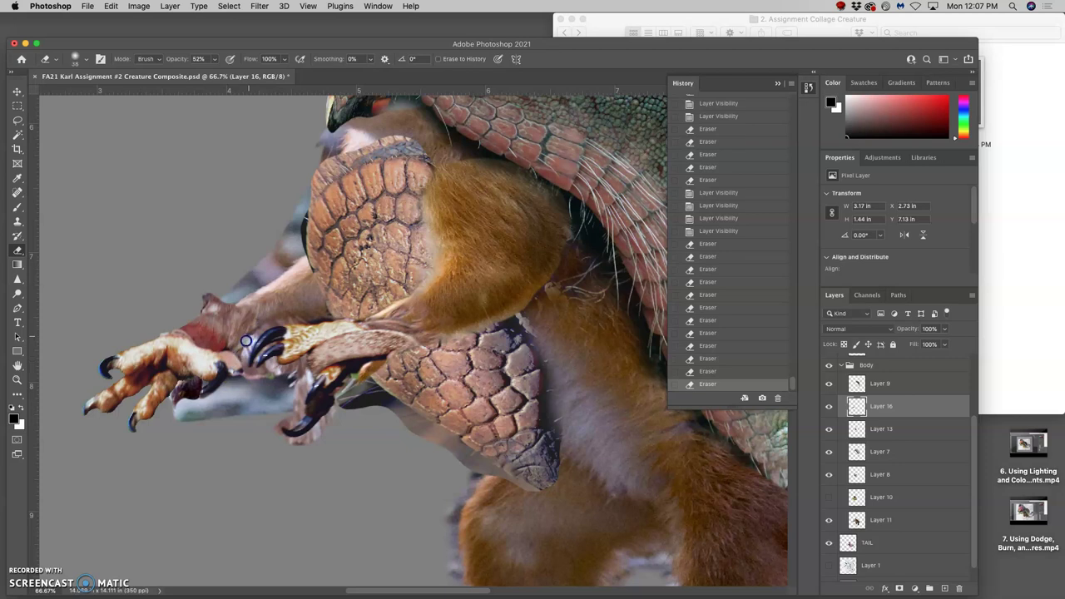
{"action": "key", "text": "ctrl+z"}
{"action": "mouse_move", "coordinate": [254, 320]}
{"action": "left_mouse_down"}
{"action": "mouse_move", "coordinate": [278, 308]}
{"action": "mouse_move", "coordinate": [242, 343]}
{"action": "left_mouse_up"}
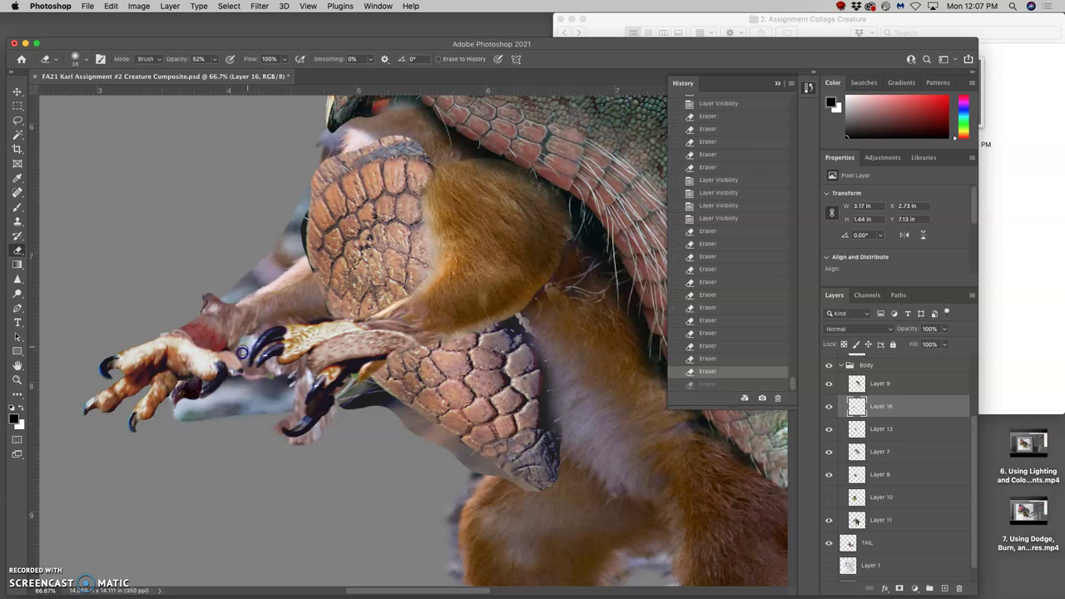
{"action": "left_click_drag", "start_coordinate": [251, 343], "coordinate": [248, 352]}
{"action": "key", "text": "super+z"}
{"action": "left_click", "coordinate": [713, 360]}
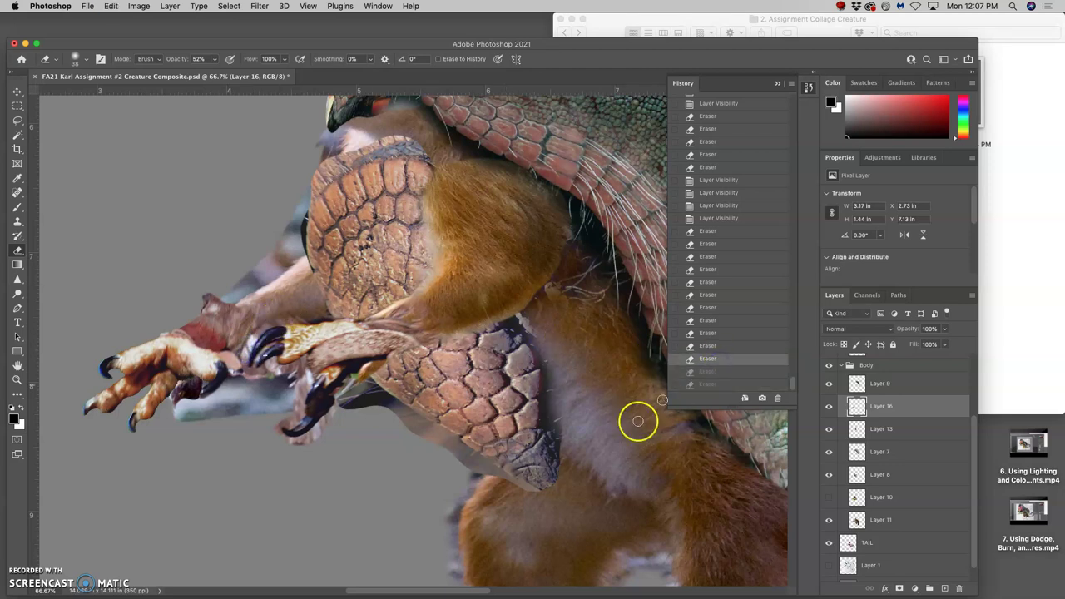
Step: Identify the layer overlapping the top of the near thigh by hiding and reshowing Layer 9 and Layer 7
{"action": "key", "text": "super+minus"}
{"action": "key", "text": "super+minus"}
{"action": "key", "text": "super+minus"}
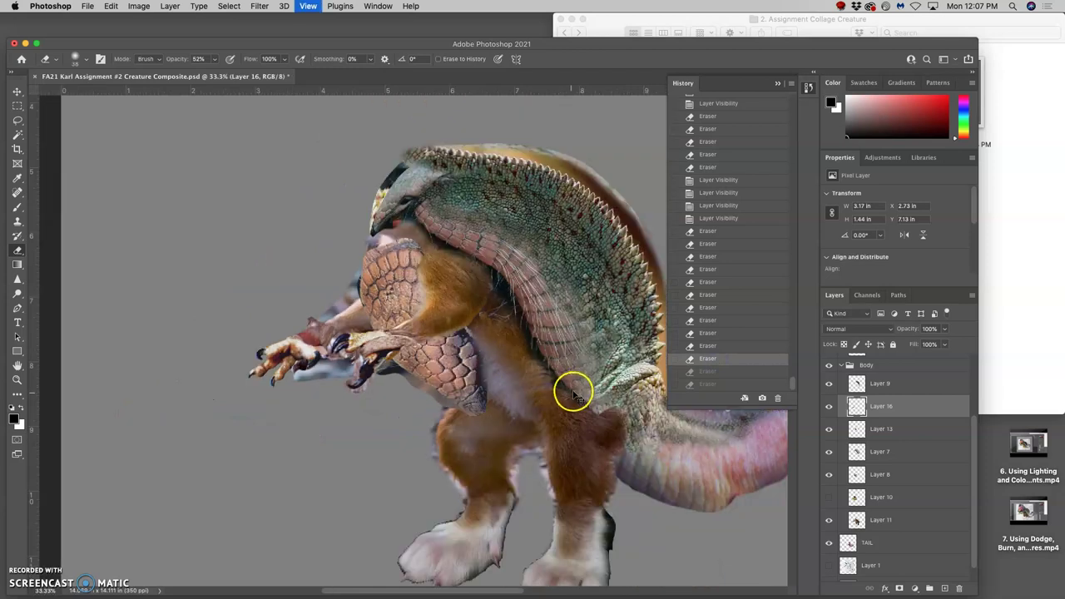
{"action": "left_click_drag", "start_coordinate": [566, 376], "coordinate": [525, 365]}
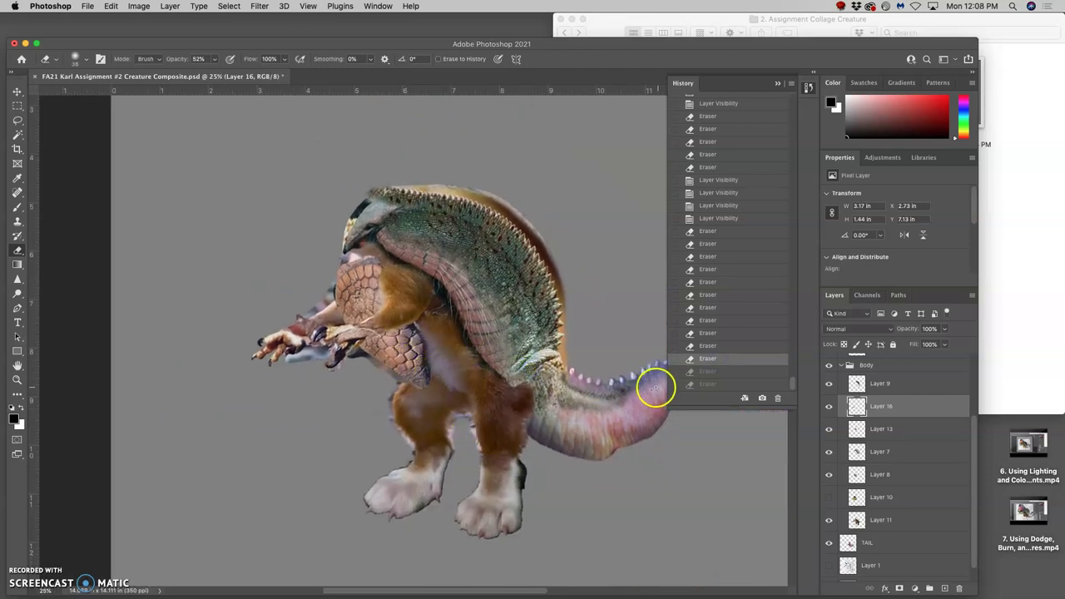
{"action": "scroll", "coordinate": [520, 304], "scroll_direction": "right", "scroll_amount": 4}
{"action": "scroll", "coordinate": [520, 304], "scroll_direction": "down", "scroll_amount": 1}
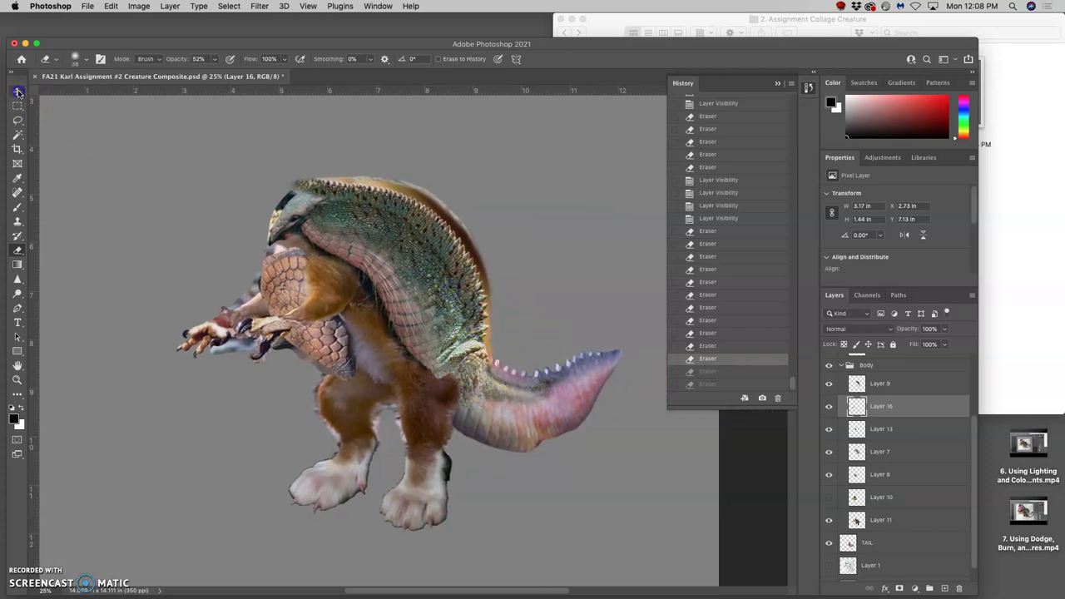
{"action": "left_click", "coordinate": [17, 92]}
{"action": "left_click", "coordinate": [449, 364]}
{"action": "left_click", "coordinate": [826, 383]}
{"action": "left_click", "coordinate": [826, 383]}
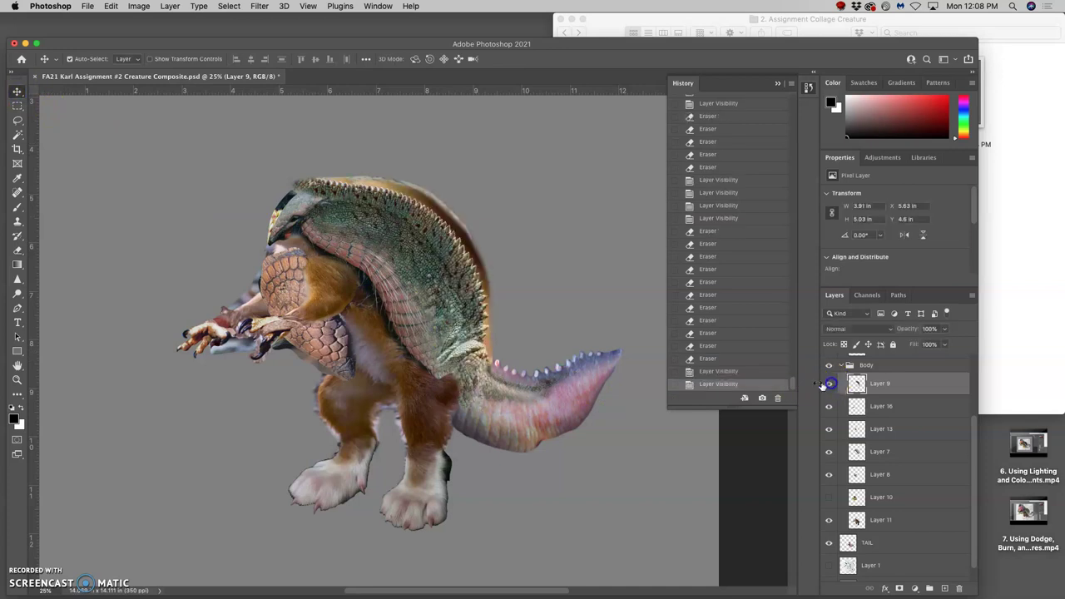
{"action": "left_click", "coordinate": [438, 379]}
{"action": "left_click", "coordinate": [830, 454]}
{"action": "left_click", "coordinate": [831, 454]}
Step: Lasso two patches of scaly skin overlapping the top of the near thigh, delete them from Layer 7, and clear the selection with Layer 9 active
{"action": "left_click", "coordinate": [18, 121]}
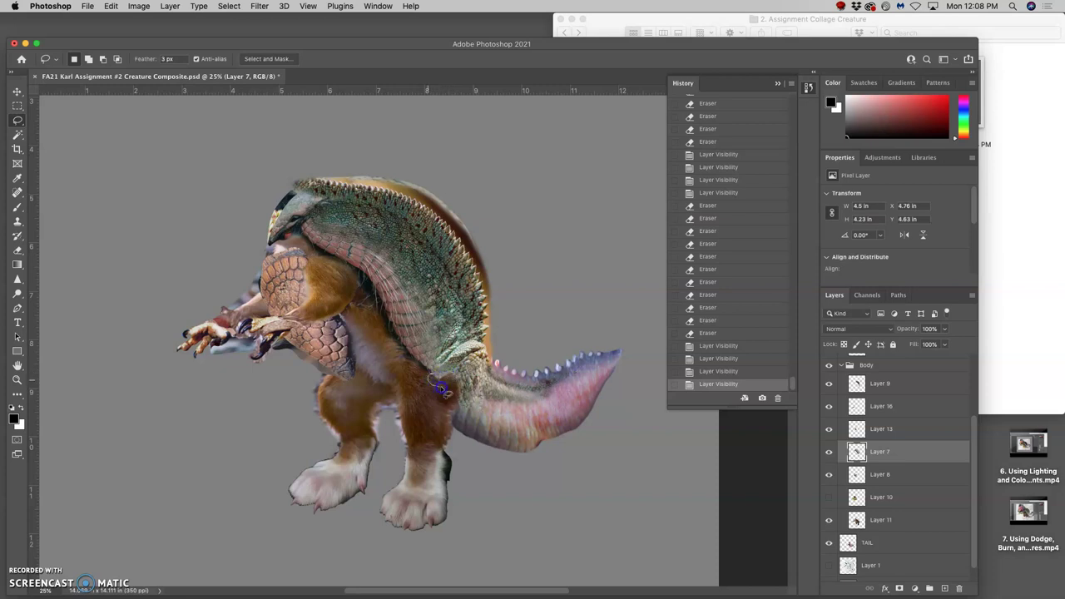
{"action": "left_click_drag", "start_coordinate": [449, 397], "coordinate": [450, 399]}
{"action": "key", "text": "Delete"}
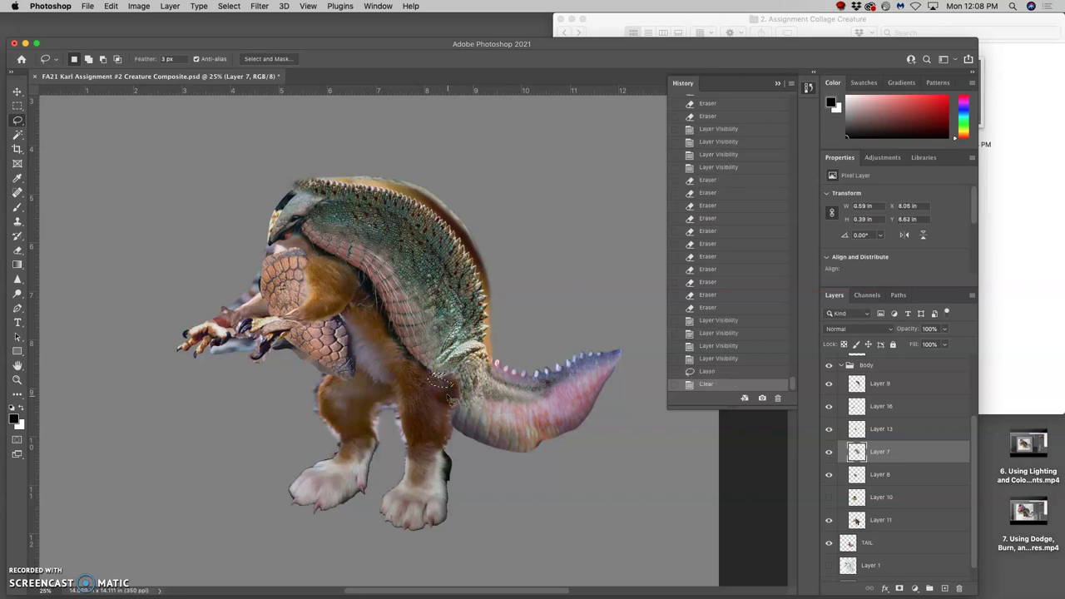
{"action": "key", "text": "Delete"}
{"action": "key", "text": "ctrl+d"}
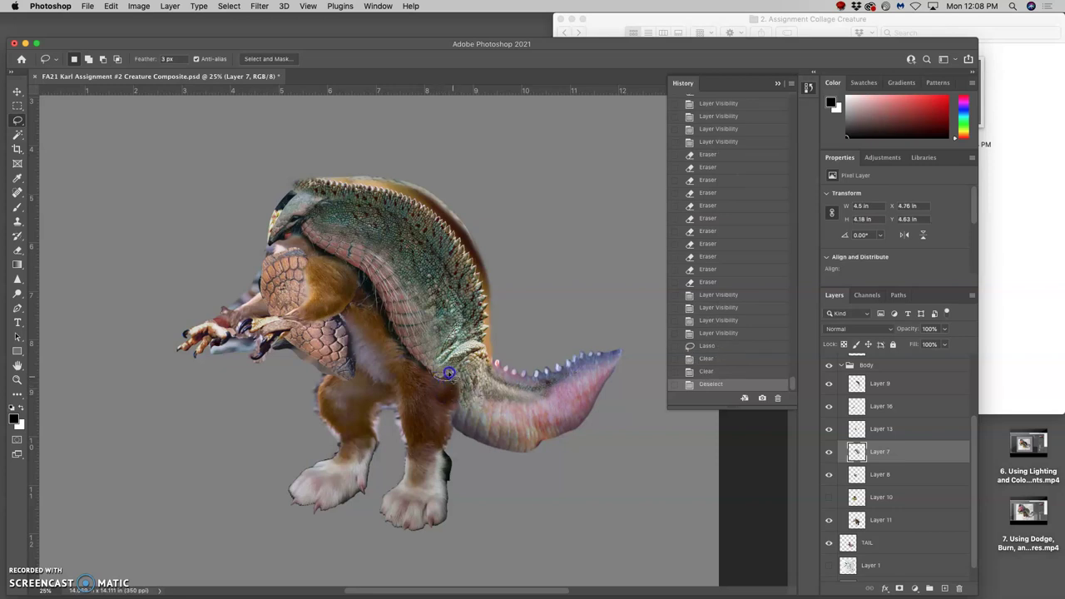
{"action": "key", "text": "Delete"}
{"action": "key", "text": "Delete"}
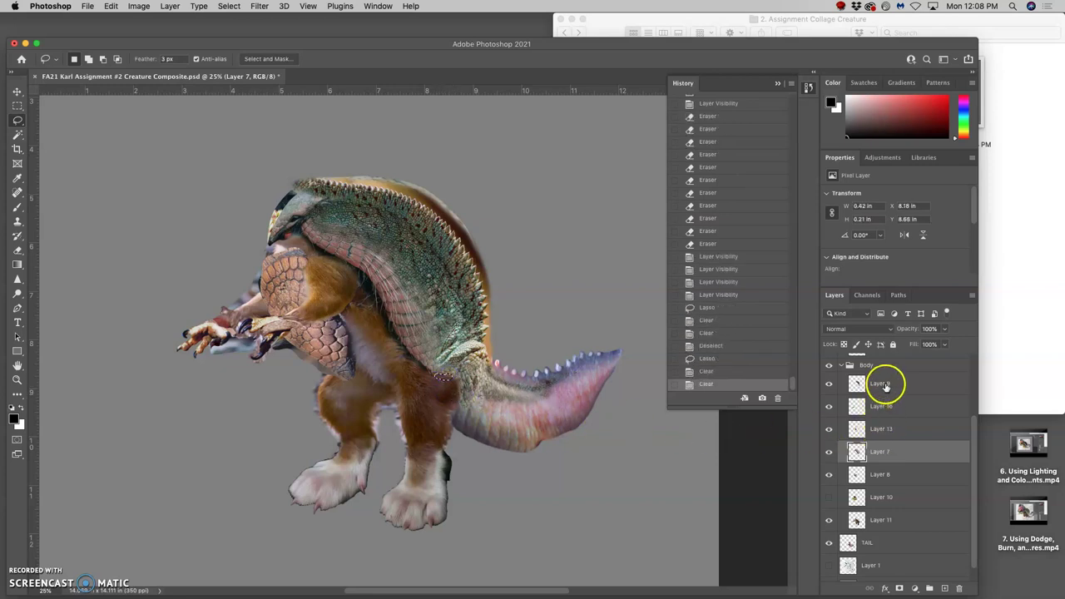
{"action": "left_click", "coordinate": [885, 385]}
{"action": "left_click", "coordinate": [431, 406]}
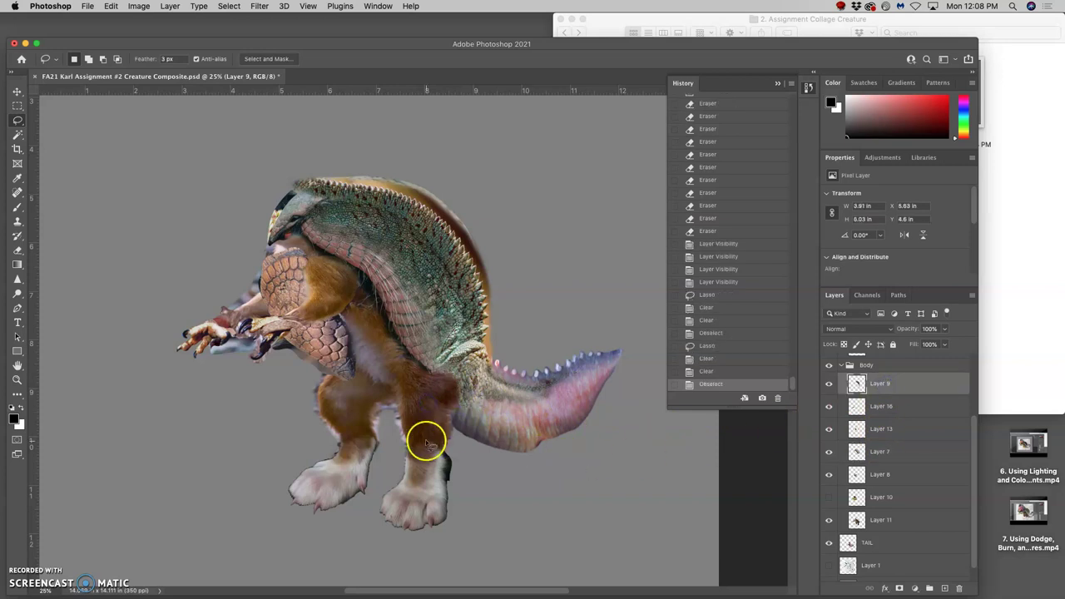
Step: Sharpen the base and middle of the tail on the TAIL layer with the Sharpen tool at 50% strength
{"action": "scroll", "coordinate": [445, 423], "scroll_direction": "up", "scroll_amount": 2}
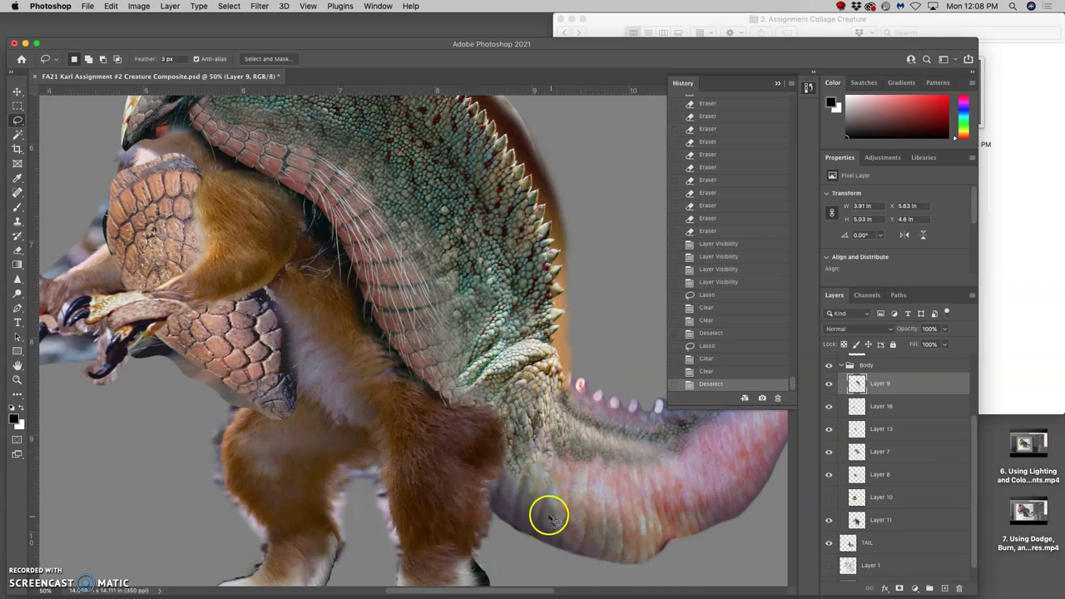
{"action": "scroll", "coordinate": [537, 494], "scroll_direction": "down", "scroll_amount": 1}
{"action": "scroll", "coordinate": [590, 442], "scroll_direction": "right", "scroll_amount": 3}
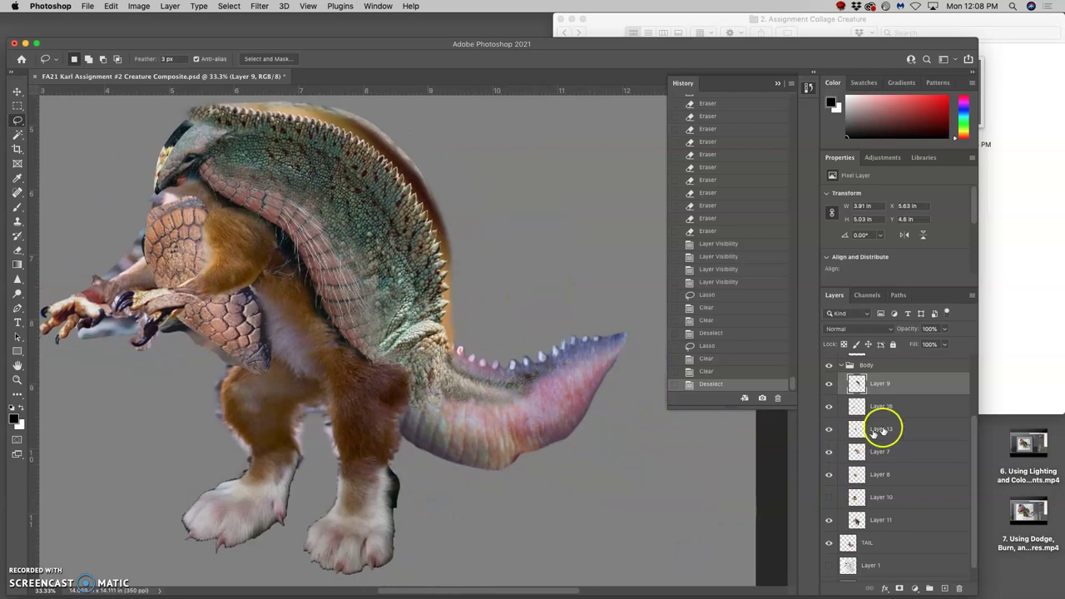
{"action": "left_click_drag", "start_coordinate": [897, 542], "coordinate": [690, 522]}
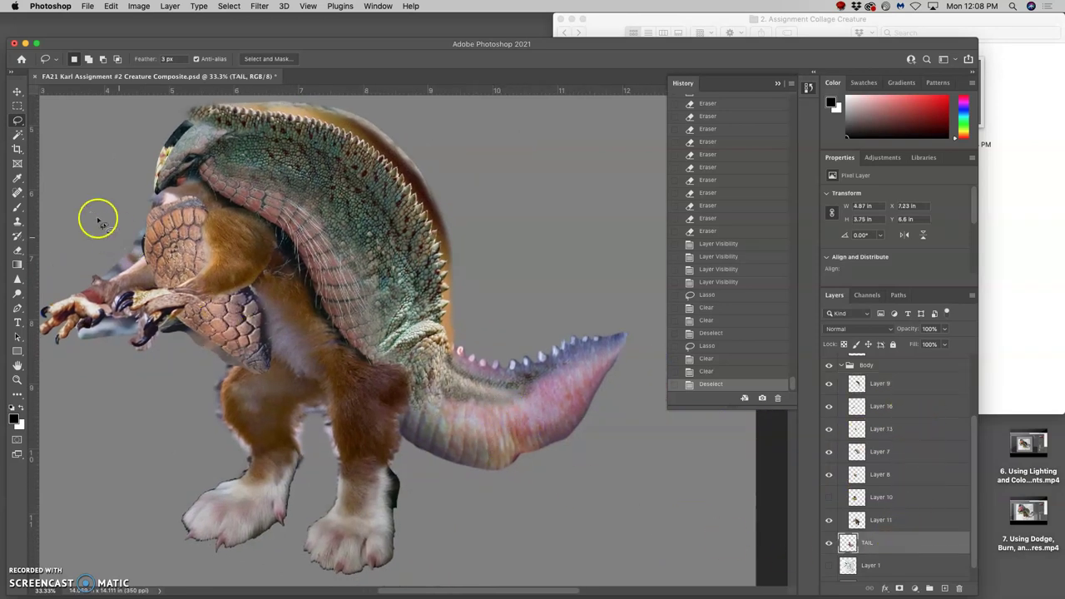
{"action": "left_click", "coordinate": [18, 281]}
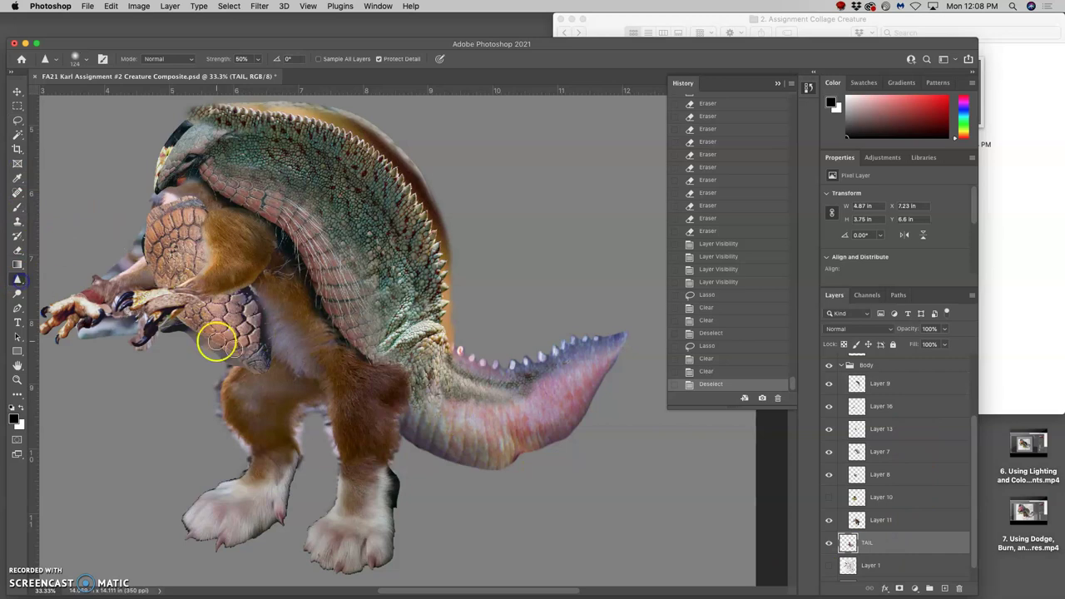
{"action": "left_click", "coordinate": [426, 400]}
{"action": "left_click", "coordinate": [422, 433]}
{"action": "left_click", "coordinate": [430, 413]}
{"action": "left_click", "coordinate": [446, 390]}
{"action": "mouse_move", "coordinate": [447, 390]}
{"action": "left_mouse_down"}
{"action": "mouse_move", "coordinate": [456, 458]}
{"action": "mouse_move", "coordinate": [441, 439]}
{"action": "mouse_move", "coordinate": [453, 394]}
{"action": "mouse_move", "coordinate": [469, 457]}
{"action": "mouse_move", "coordinate": [442, 438]}
{"action": "mouse_move", "coordinate": [423, 403]}
{"action": "mouse_move", "coordinate": [439, 438]}
{"action": "mouse_move", "coordinate": [418, 448]}
{"action": "mouse_move", "coordinate": [461, 440]}
{"action": "mouse_move", "coordinate": [479, 396]}
{"action": "mouse_move", "coordinate": [489, 455]}
{"action": "mouse_move", "coordinate": [475, 459]}
{"action": "mouse_move", "coordinate": [476, 405]}
{"action": "mouse_move", "coordinate": [479, 455]}
{"action": "mouse_move", "coordinate": [493, 465]}
{"action": "mouse_move", "coordinate": [500, 416]}
{"action": "left_mouse_up"}
{"action": "mouse_move", "coordinate": [500, 417]}
{"action": "left_mouse_down"}
{"action": "mouse_move", "coordinate": [504, 462]}
{"action": "mouse_move", "coordinate": [515, 453]}
{"action": "mouse_move", "coordinate": [482, 406]}
{"action": "left_mouse_up"}
{"action": "mouse_move", "coordinate": [473, 457]}
{"action": "left_mouse_down"}
{"action": "mouse_move", "coordinate": [439, 412]}
{"action": "mouse_move", "coordinate": [451, 410]}
{"action": "mouse_move", "coordinate": [479, 446]}
{"action": "mouse_move", "coordinate": [526, 440]}
{"action": "mouse_move", "coordinate": [509, 415]}
{"action": "mouse_move", "coordinate": [522, 445]}
{"action": "mouse_move", "coordinate": [522, 396]}
{"action": "left_mouse_up"}
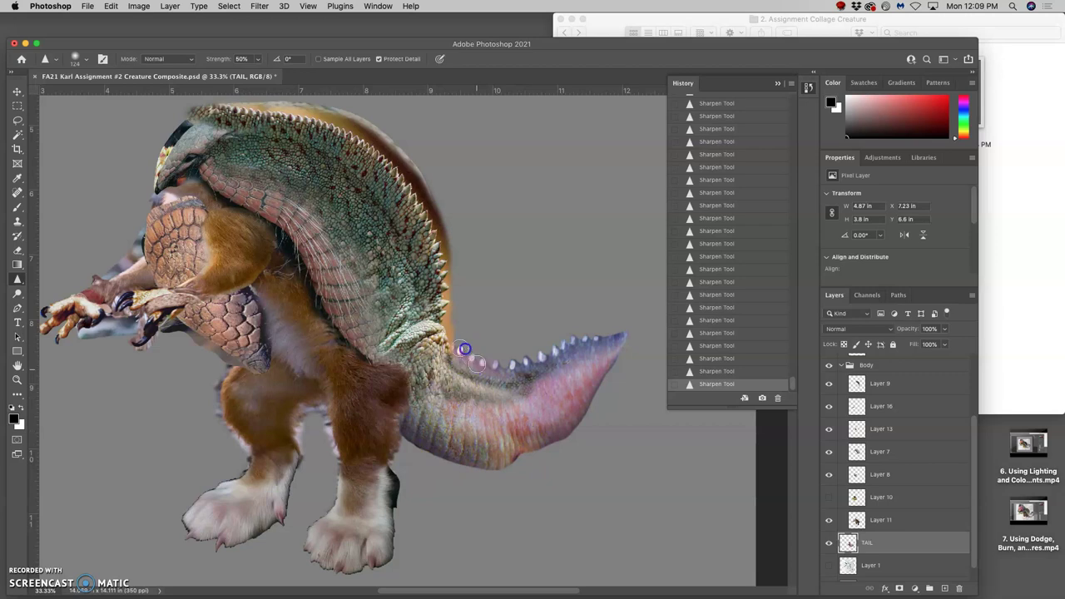
Step: Sharpen the outer half and lower edge of the tail, and step back past the last sharpening stroke
{"action": "left_click", "coordinate": [572, 339]}
{"action": "left_click_drag", "start_coordinate": [535, 437], "coordinate": [518, 441]}
{"action": "mouse_move", "coordinate": [531, 400]}
{"action": "left_mouse_down"}
{"action": "mouse_move", "coordinate": [576, 410]}
{"action": "mouse_move", "coordinate": [607, 360]}
{"action": "mouse_move", "coordinate": [572, 416]}
{"action": "mouse_move", "coordinate": [491, 463]}
{"action": "mouse_move", "coordinate": [596, 357]}
{"action": "mouse_move", "coordinate": [540, 370]}
{"action": "mouse_move", "coordinate": [618, 336]}
{"action": "mouse_move", "coordinate": [542, 398]}
{"action": "mouse_move", "coordinate": [573, 368]}
{"action": "left_mouse_up"}
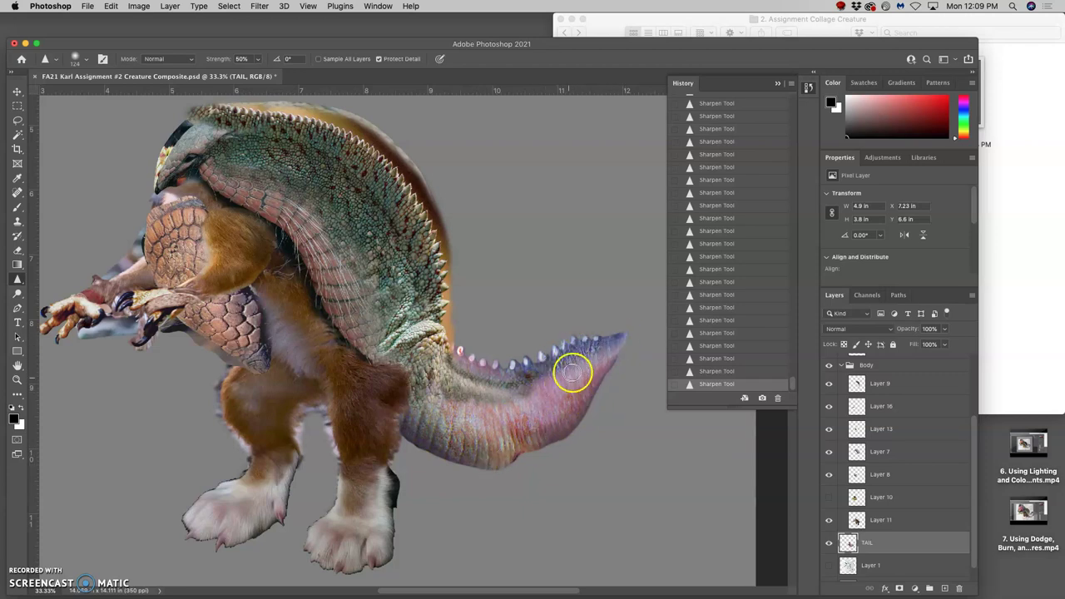
{"action": "key", "text": "super+equal"}
{"action": "key", "text": "super+equal"}
{"action": "left_click", "coordinate": [541, 380]}
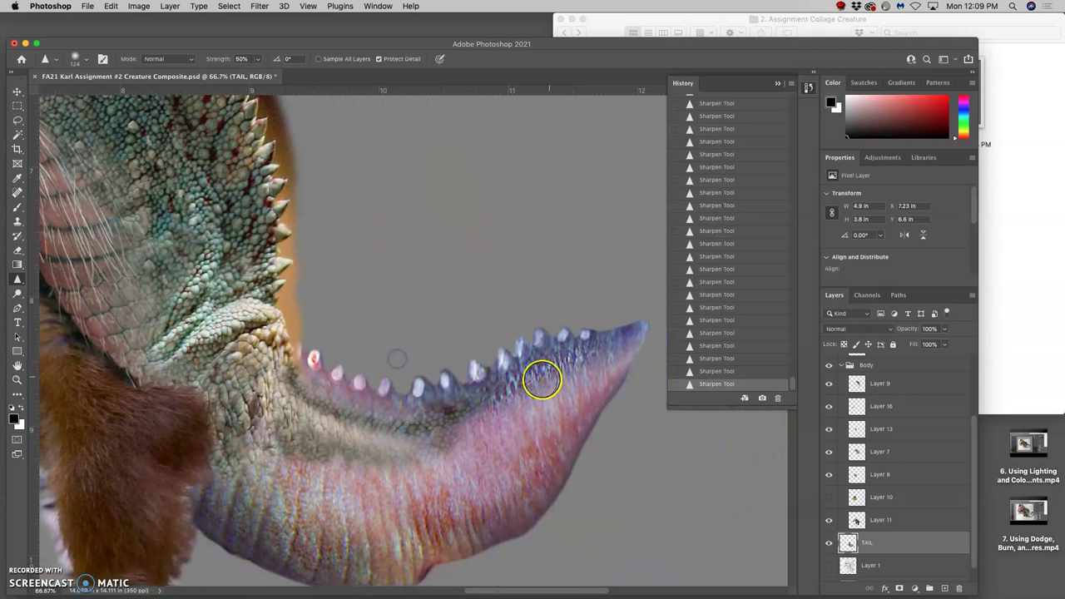
{"action": "left_click", "coordinate": [717, 371]}
{"action": "left_click", "coordinate": [720, 358]}
{"action": "left_click", "coordinate": [718, 371]}
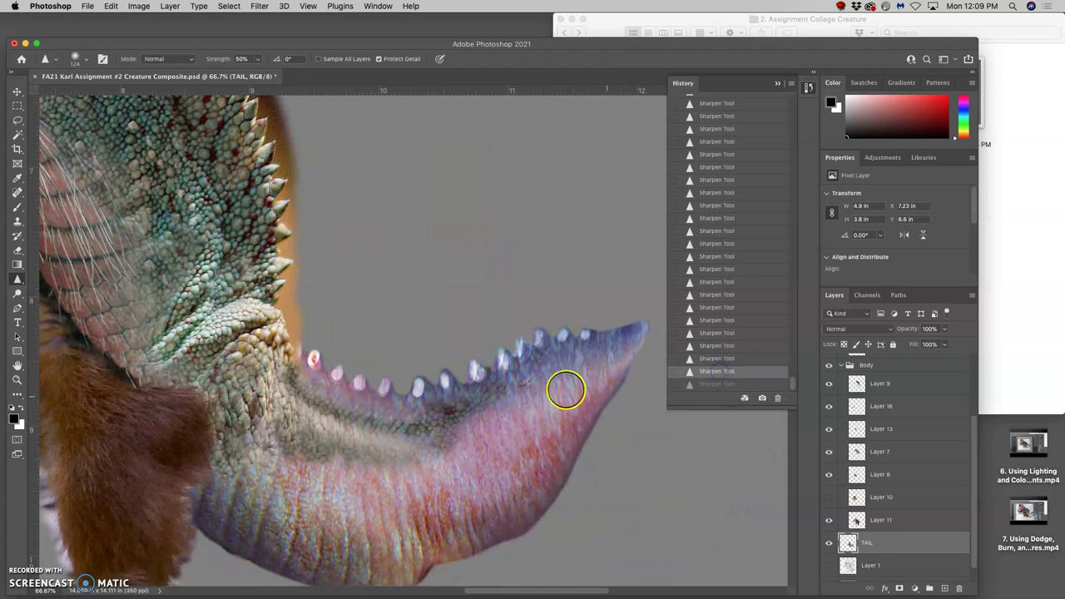
Step: Sharpen the TAIL layer from below the tip spikes back through the pink middle of the tail
{"action": "left_click_drag", "start_coordinate": [590, 353], "coordinate": [469, 419]}
{"action": "mouse_move", "coordinate": [596, 349]}
{"action": "left_mouse_down"}
{"action": "mouse_move", "coordinate": [448, 420]}
{"action": "mouse_move", "coordinate": [442, 401]}
{"action": "mouse_move", "coordinate": [393, 416]}
{"action": "mouse_move", "coordinate": [324, 393]}
{"action": "mouse_move", "coordinate": [370, 391]}
{"action": "mouse_move", "coordinate": [303, 364]}
{"action": "mouse_move", "coordinate": [345, 381]}
{"action": "mouse_move", "coordinate": [456, 390]}
{"action": "mouse_move", "coordinate": [370, 407]}
{"action": "left_mouse_up"}
{"action": "mouse_move", "coordinate": [448, 405]}
{"action": "left_mouse_down"}
{"action": "mouse_move", "coordinate": [529, 419]}
{"action": "mouse_move", "coordinate": [538, 431]}
{"action": "mouse_move", "coordinate": [461, 484]}
{"action": "mouse_move", "coordinate": [563, 396]}
{"action": "mouse_move", "coordinate": [480, 501]}
{"action": "mouse_move", "coordinate": [508, 487]}
{"action": "mouse_move", "coordinate": [574, 407]}
{"action": "mouse_move", "coordinate": [485, 496]}
{"action": "mouse_move", "coordinate": [527, 475]}
{"action": "left_mouse_up"}
{"action": "mouse_move", "coordinate": [413, 477]}
{"action": "left_mouse_down"}
{"action": "mouse_move", "coordinate": [280, 428]}
{"action": "mouse_move", "coordinate": [278, 397]}
{"action": "mouse_move", "coordinate": [354, 434]}
{"action": "mouse_move", "coordinate": [342, 448]}
{"action": "mouse_move", "coordinate": [418, 434]}
{"action": "left_mouse_up"}
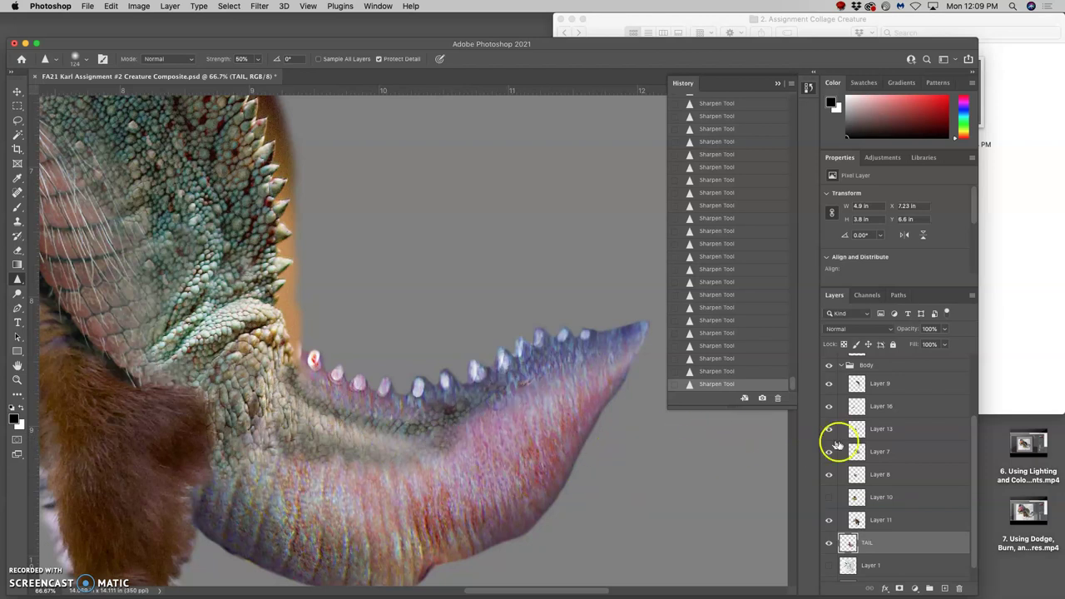
Step: Make the Clone STamp layer in the Feet group active, hiding and reshowing it to check its contents
{"action": "left_click_drag", "start_coordinate": [977, 420], "coordinate": [977, 384]}
{"action": "left_click", "coordinate": [920, 393]}
{"action": "left_click", "coordinate": [313, 404]}
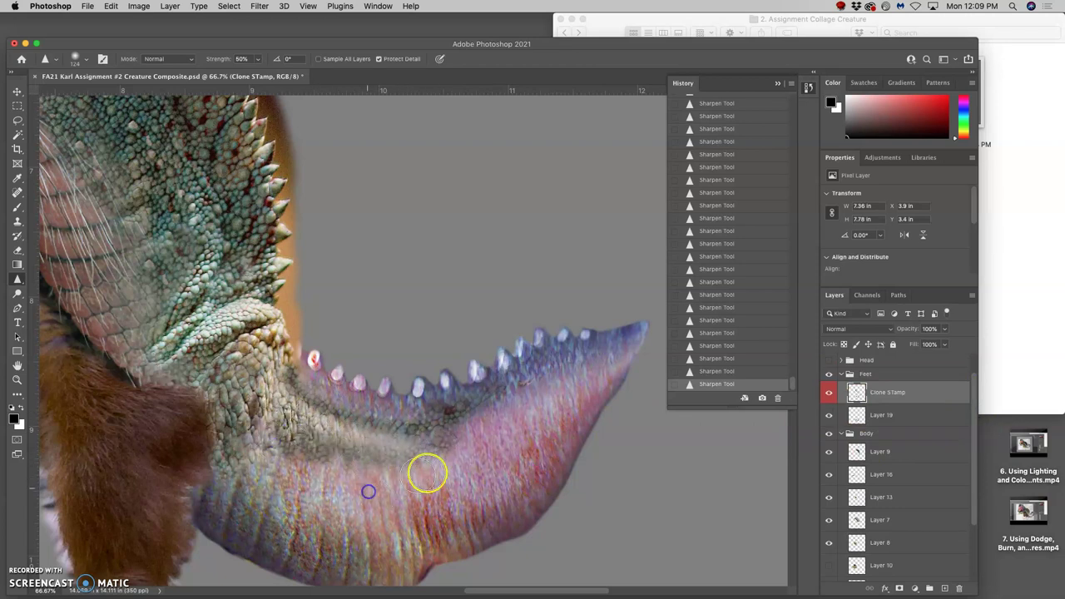
{"action": "left_click", "coordinate": [829, 394]}
{"action": "left_click", "coordinate": [829, 395]}
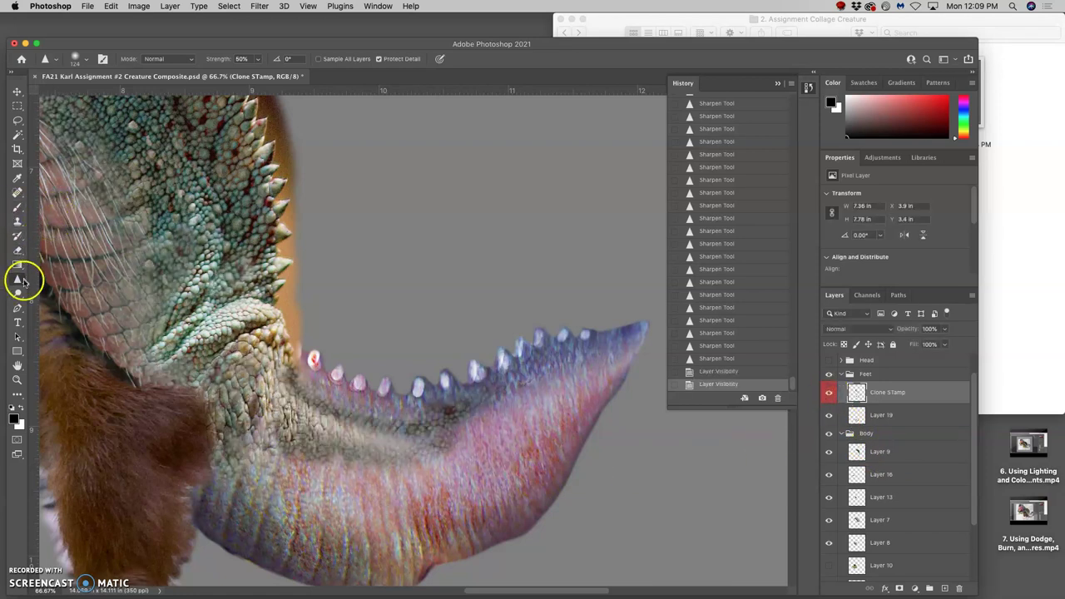
Step: Clone green scales from the creature's back onto the smooth skin near the tail base at 43% opacity
{"action": "left_click", "coordinate": [18, 221]}
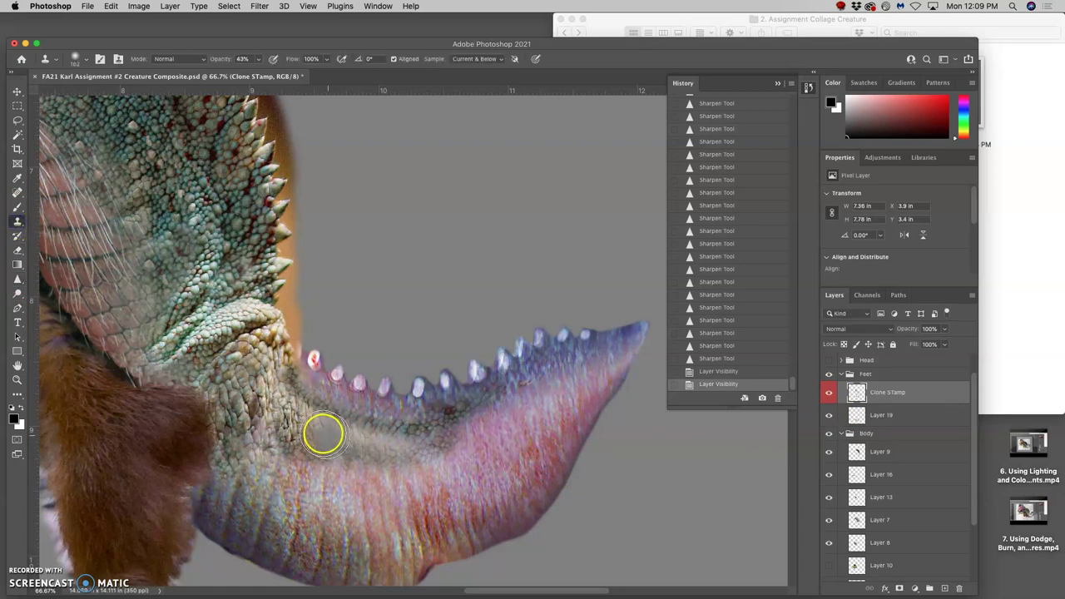
{"action": "left_click", "coordinate": [124, 162], "text": "alt"}
{"action": "left_click", "coordinate": [305, 470]}
{"action": "mouse_move", "coordinate": [306, 470]}
{"action": "left_mouse_down"}
{"action": "mouse_move", "coordinate": [329, 489]}
{"action": "mouse_move", "coordinate": [362, 487]}
{"action": "mouse_move", "coordinate": [392, 527]}
{"action": "left_mouse_up"}
Step: Lower the clone opacity to 15% and clone scales along the middle of the tail below the spikes
{"action": "left_click", "coordinate": [258, 60]}
{"action": "left_click", "coordinate": [129, 125], "text": "alt"}
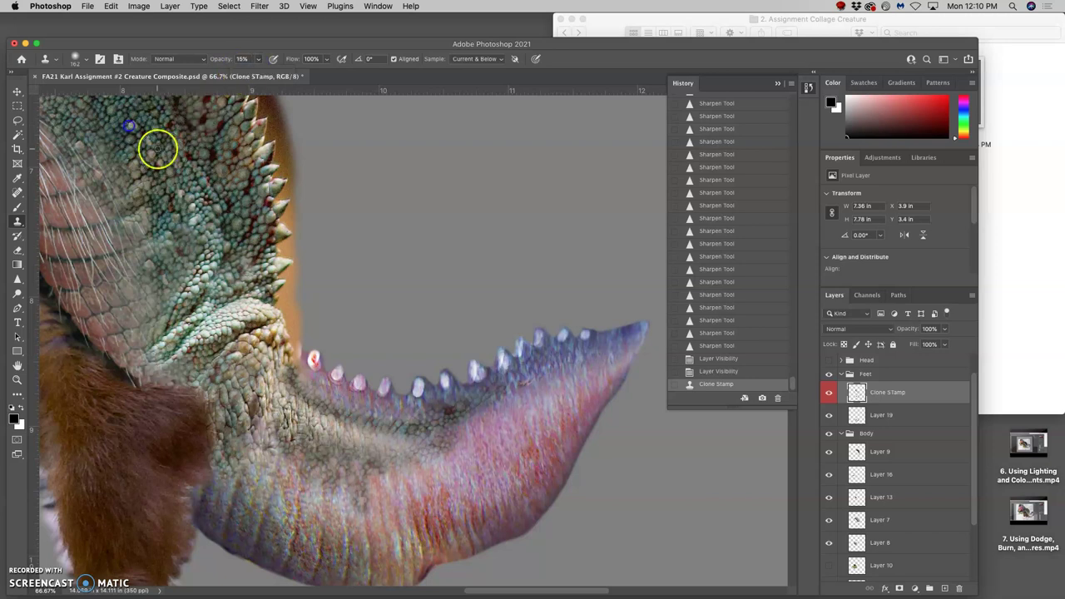
{"action": "mouse_move", "coordinate": [393, 472]}
{"action": "left_mouse_down"}
{"action": "mouse_move", "coordinate": [398, 493]}
{"action": "mouse_move", "coordinate": [418, 459]}
{"action": "mouse_move", "coordinate": [452, 463]}
{"action": "mouse_move", "coordinate": [475, 428]}
{"action": "mouse_move", "coordinate": [522, 410]}
{"action": "left_mouse_up"}
Step: Build up faint cloned scales over the tail base beside the thigh, sampling from the creature's back
{"action": "left_click", "coordinate": [184, 147], "text": "alt"}
{"action": "left_click_drag", "start_coordinate": [280, 445], "coordinate": [283, 460]}
{"action": "left_click", "coordinate": [282, 482]}
{"action": "left_click", "coordinate": [285, 476]}
{"action": "left_click", "coordinate": [286, 444]}
{"action": "left_click", "coordinate": [287, 470]}
{"action": "left_click", "coordinate": [285, 477]}
{"action": "left_click", "coordinate": [281, 464]}
{"action": "left_click", "coordinate": [274, 425]}
{"action": "left_click", "coordinate": [273, 428]}
{"action": "left_click", "coordinate": [271, 440]}
{"action": "left_click", "coordinate": [186, 400]}
Step: Resample scales from the back and clone them below the spikes towards the tail tip
{"action": "left_click", "coordinate": [172, 193], "text": "alt"}
{"action": "left_click", "coordinate": [508, 408]}
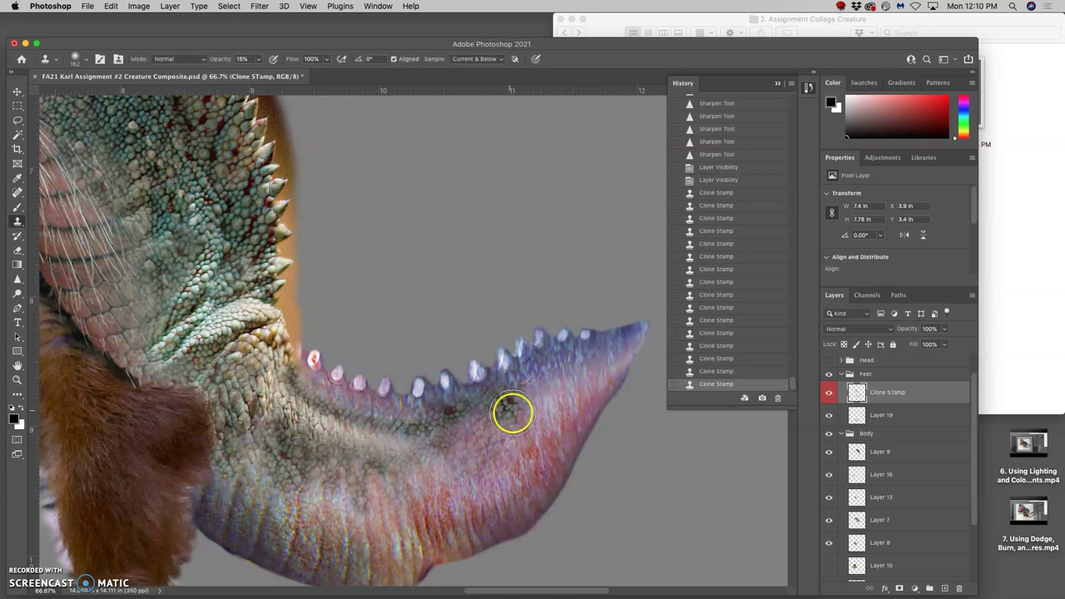
{"action": "left_click", "coordinate": [521, 419]}
{"action": "left_click", "coordinate": [524, 408]}
{"action": "left_click", "coordinate": [536, 392]}
{"action": "left_click", "coordinate": [548, 385]}
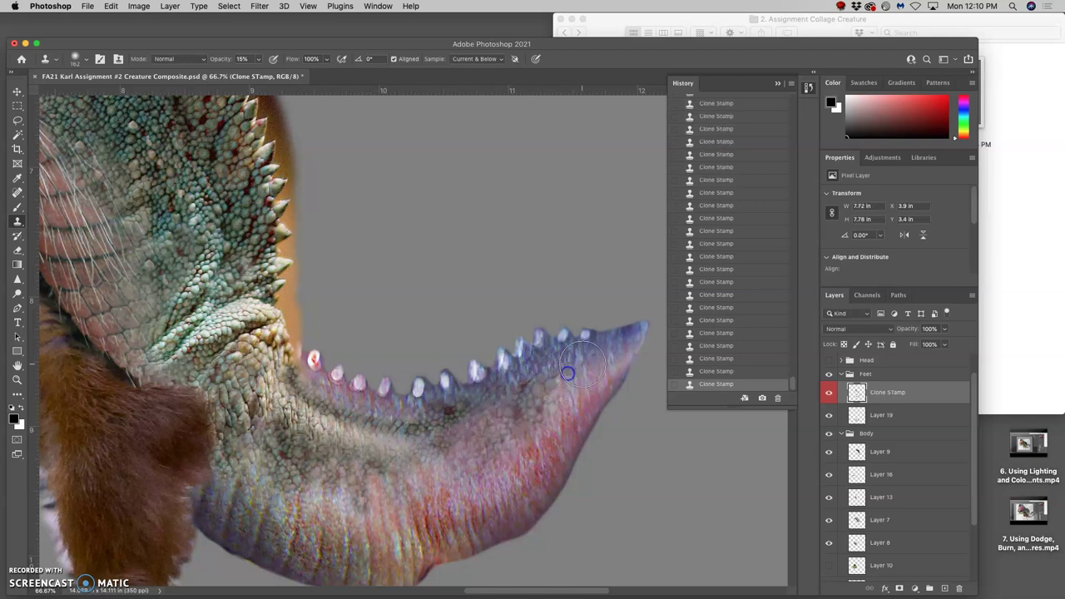
Step: Clone freshly sampled back scales over the pale band and middle of the tail, working towards its base
{"action": "left_click", "coordinate": [177, 122], "text": "alt"}
{"action": "left_click", "coordinate": [411, 406]}
{"action": "left_click", "coordinate": [479, 436]}
{"action": "mouse_move", "coordinate": [480, 442]}
{"action": "left_mouse_down"}
{"action": "mouse_move", "coordinate": [430, 467]}
{"action": "mouse_move", "coordinate": [332, 448]}
{"action": "mouse_move", "coordinate": [303, 439]}
{"action": "left_mouse_up"}
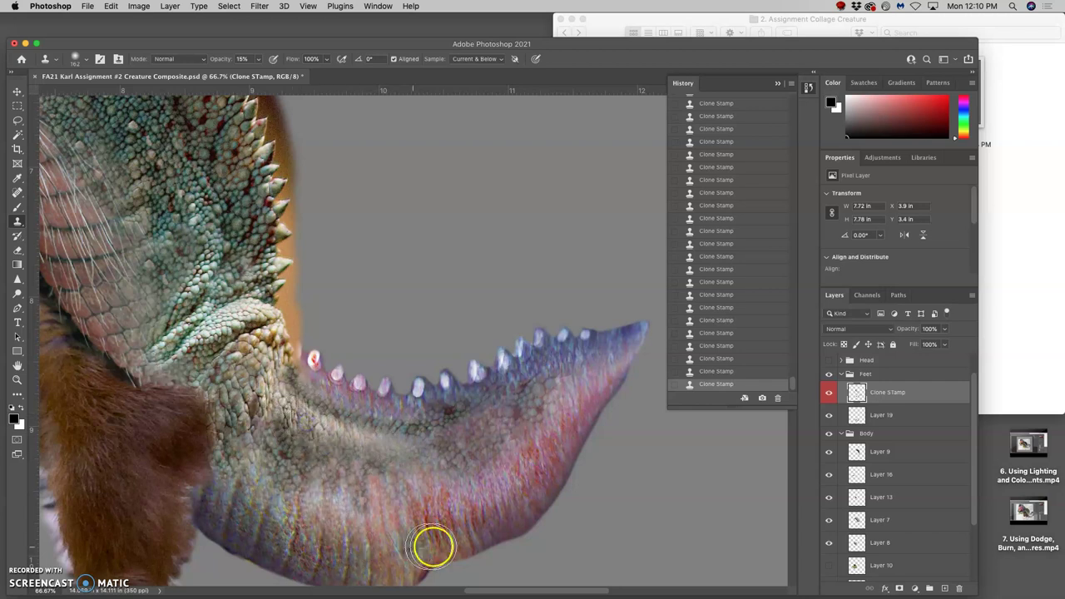
{"action": "left_click", "coordinate": [216, 175], "text": "alt"}
{"action": "mouse_move", "coordinate": [350, 426]}
{"action": "left_mouse_down"}
{"action": "mouse_move", "coordinate": [310, 413]}
{"action": "mouse_move", "coordinate": [311, 427]}
{"action": "mouse_move", "coordinate": [300, 407]}
{"action": "mouse_move", "coordinate": [302, 427]}
{"action": "mouse_move", "coordinate": [296, 409]}
{"action": "mouse_move", "coordinate": [296, 487]}
{"action": "mouse_move", "coordinate": [479, 512]}
{"action": "mouse_move", "coordinate": [367, 438]}
{"action": "mouse_move", "coordinate": [396, 462]}
{"action": "mouse_move", "coordinate": [362, 414]}
{"action": "mouse_move", "coordinate": [374, 467]}
{"action": "mouse_move", "coordinate": [342, 559]}
{"action": "mouse_move", "coordinate": [292, 483]}
{"action": "left_mouse_up"}
{"action": "left_click", "coordinate": [202, 174], "text": "alt"}
{"action": "mouse_move", "coordinate": [342, 343]}
{"action": "left_mouse_down"}
{"action": "mouse_move", "coordinate": [399, 463]}
{"action": "mouse_move", "coordinate": [390, 442]}
{"action": "mouse_move", "coordinate": [375, 442]}
{"action": "mouse_move", "coordinate": [399, 475]}
{"action": "mouse_move", "coordinate": [398, 502]}
{"action": "left_mouse_up"}
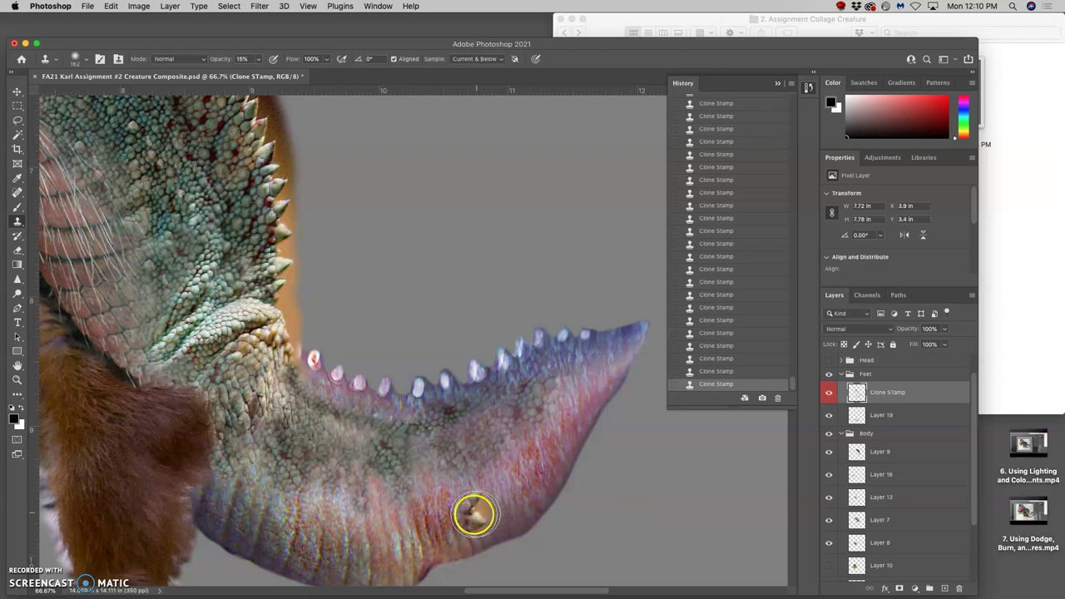
Step: Clone scales from a new source on the back over the pink outer part of the tail
{"action": "left_click", "coordinate": [148, 141], "text": "alt"}
{"action": "left_click", "coordinate": [500, 453]}
{"action": "left_click", "coordinate": [502, 471]}
{"action": "left_click", "coordinate": [497, 443]}
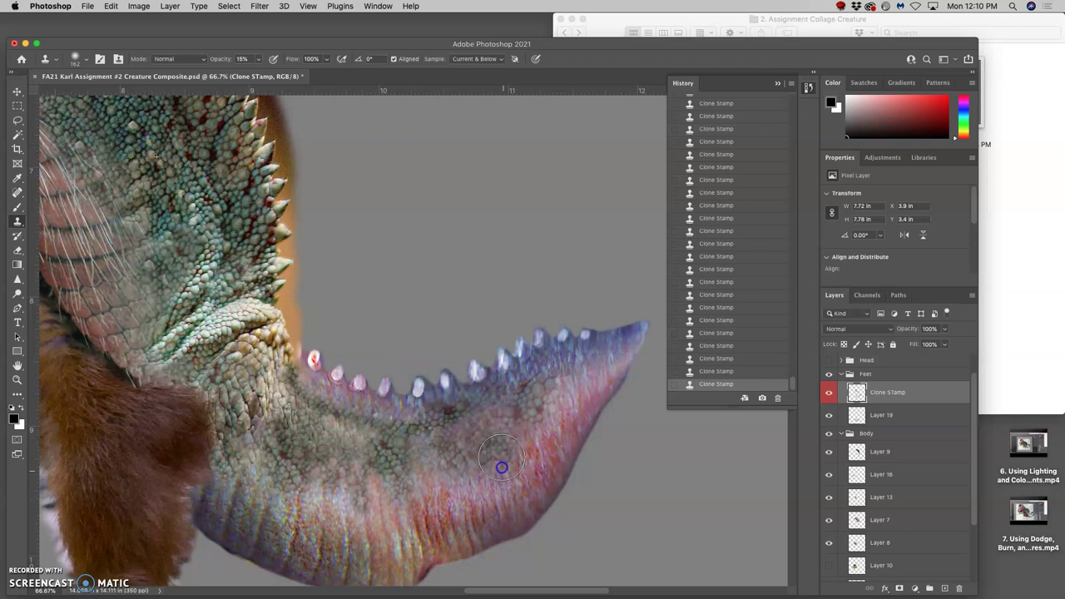
{"action": "mouse_move", "coordinate": [497, 413]}
{"action": "left_mouse_down"}
{"action": "mouse_move", "coordinate": [638, 368]}
{"action": "mouse_move", "coordinate": [563, 373]}
{"action": "mouse_move", "coordinate": [605, 365]}
{"action": "mouse_move", "coordinate": [577, 392]}
{"action": "left_mouse_up"}
Step: Resample the back scales and clone them over the joint beside the first tail spike and across mid-tail
{"action": "left_click", "coordinate": [169, 183], "text": "alt"}
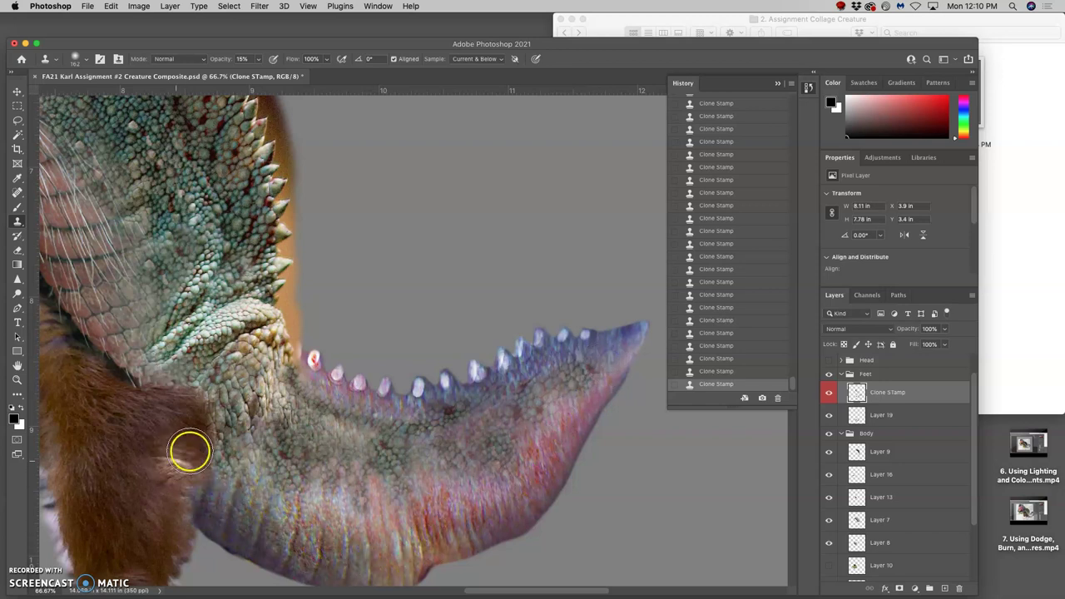
{"action": "left_click", "coordinate": [177, 173], "text": "alt"}
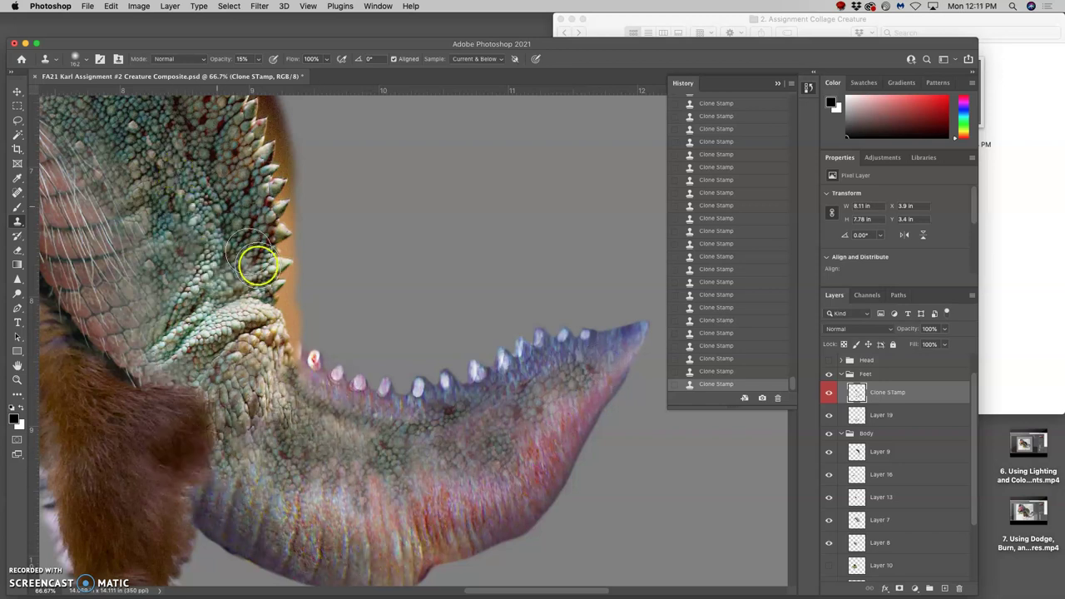
{"action": "left_click_drag", "start_coordinate": [291, 359], "coordinate": [296, 364]}
{"action": "mouse_move", "coordinate": [383, 463]}
{"action": "left_mouse_down"}
{"action": "mouse_move", "coordinate": [408, 474]}
{"action": "mouse_move", "coordinate": [425, 461]}
{"action": "left_mouse_up"}
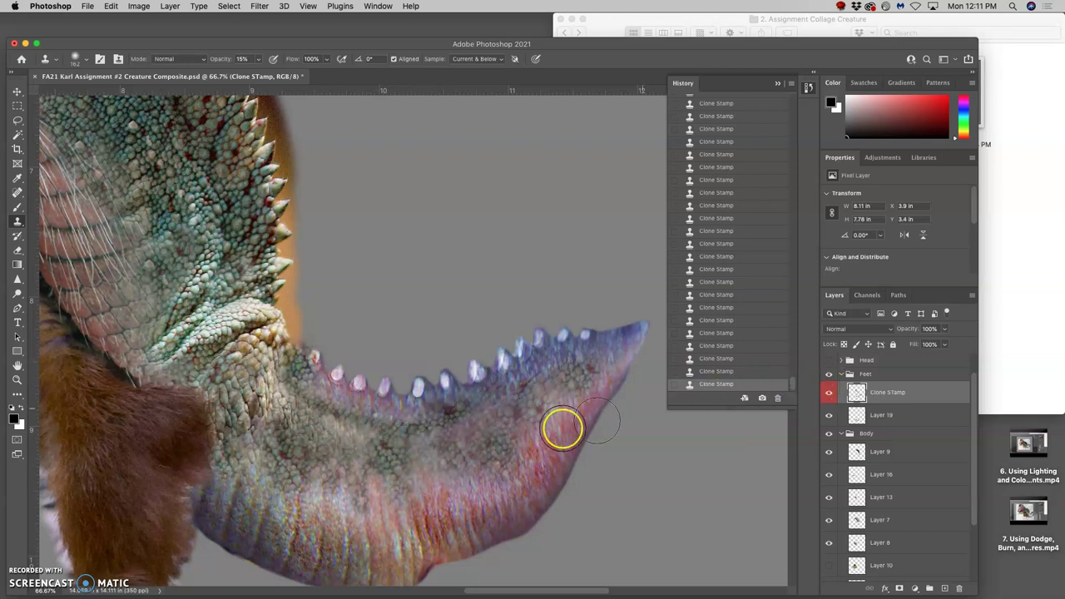
Step: Sharpen the cloned scales below the spikes on the Clone STamp layer, from the tail base to the tip
{"action": "left_click", "coordinate": [17, 281]}
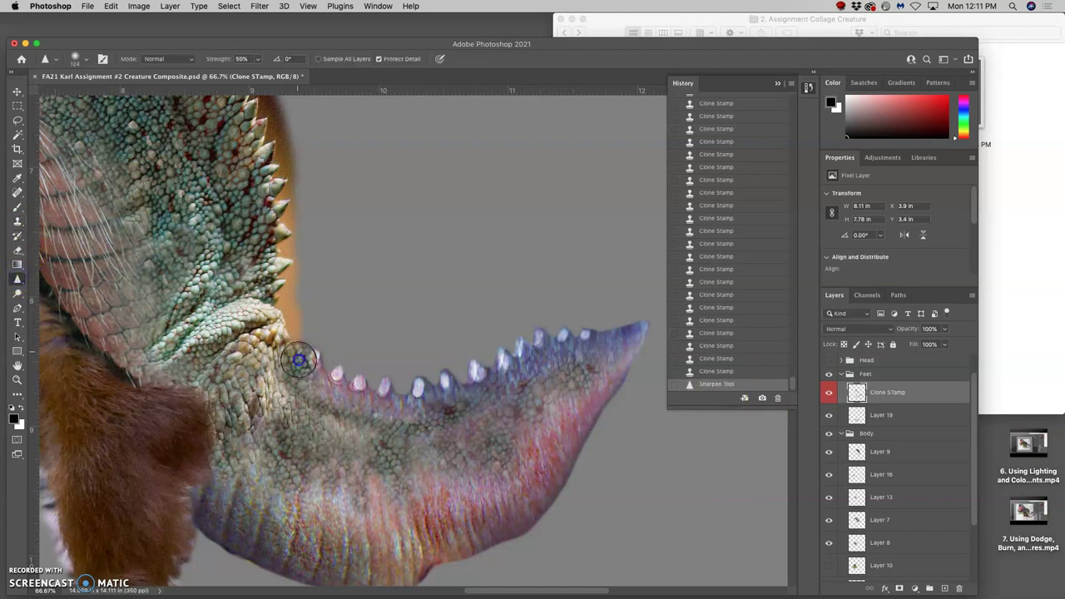
{"action": "mouse_move", "coordinate": [327, 408]}
{"action": "left_mouse_down"}
{"action": "mouse_move", "coordinate": [356, 426]}
{"action": "mouse_move", "coordinate": [385, 409]}
{"action": "mouse_move", "coordinate": [398, 433]}
{"action": "mouse_move", "coordinate": [430, 437]}
{"action": "mouse_move", "coordinate": [455, 406]}
{"action": "left_mouse_up"}
{"action": "left_click_drag", "start_coordinate": [572, 374], "coordinate": [613, 352]}
{"action": "left_click", "coordinate": [453, 394]}
{"action": "left_click", "coordinate": [397, 401]}
{"action": "left_click", "coordinate": [322, 391]}
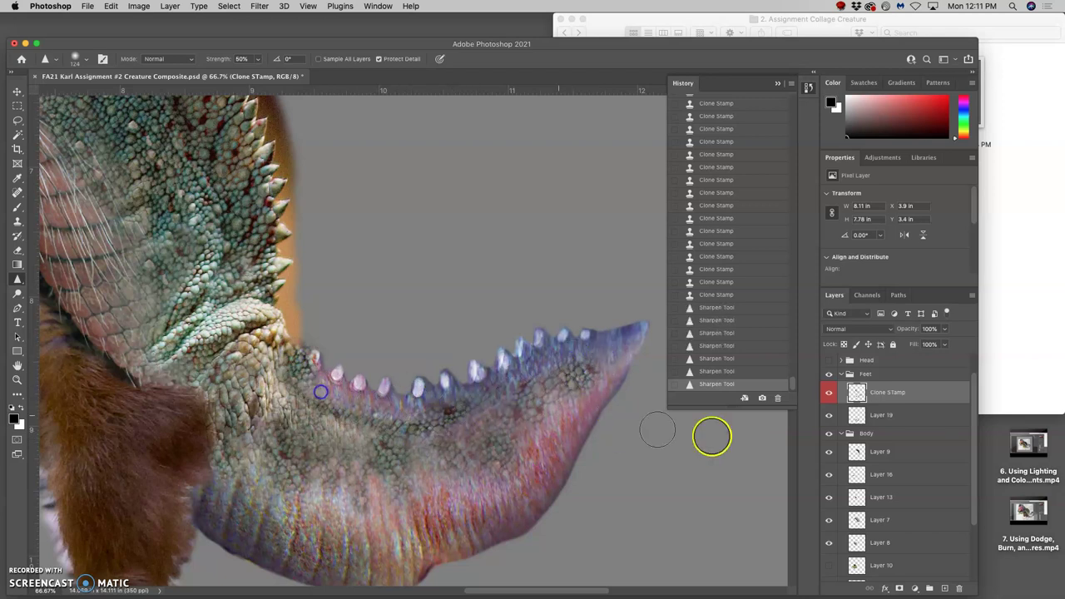
Step: Reactivate the TAIL layer and sharpen the skin around the first spikes where the tail meets the back
{"action": "left_click", "coordinate": [897, 419]}
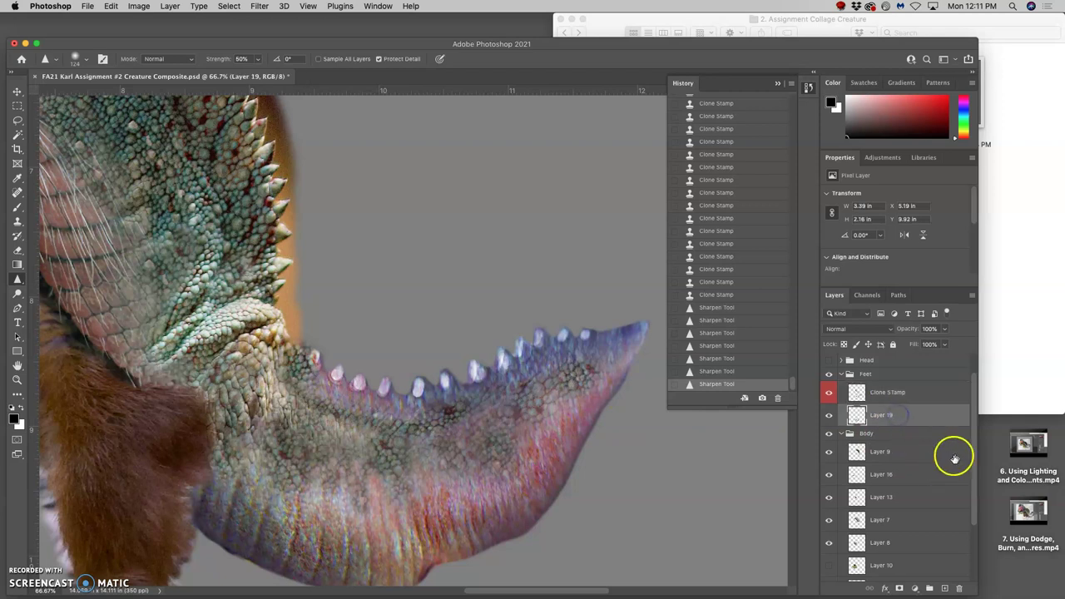
{"action": "left_click_drag", "start_coordinate": [974, 443], "coordinate": [959, 503]}
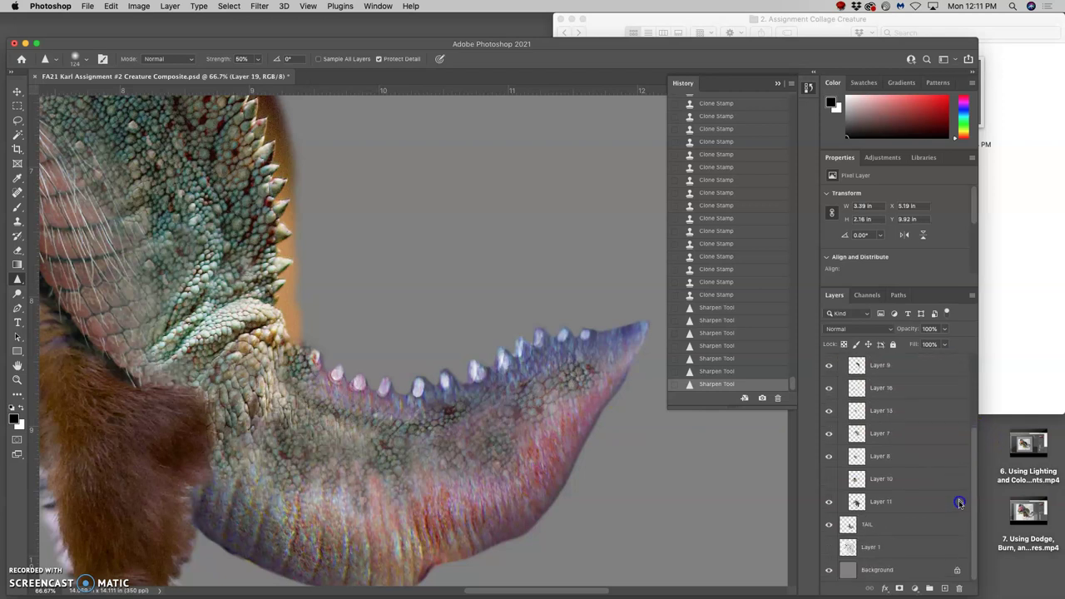
{"action": "left_click", "coordinate": [904, 527]}
{"action": "mouse_move", "coordinate": [331, 412]}
{"action": "left_mouse_down"}
{"action": "mouse_move", "coordinate": [323, 392]}
{"action": "mouse_move", "coordinate": [406, 411]}
{"action": "left_mouse_up"}
{"action": "left_click_drag", "start_coordinate": [312, 374], "coordinate": [273, 320]}
{"action": "left_click", "coordinate": [289, 347]}
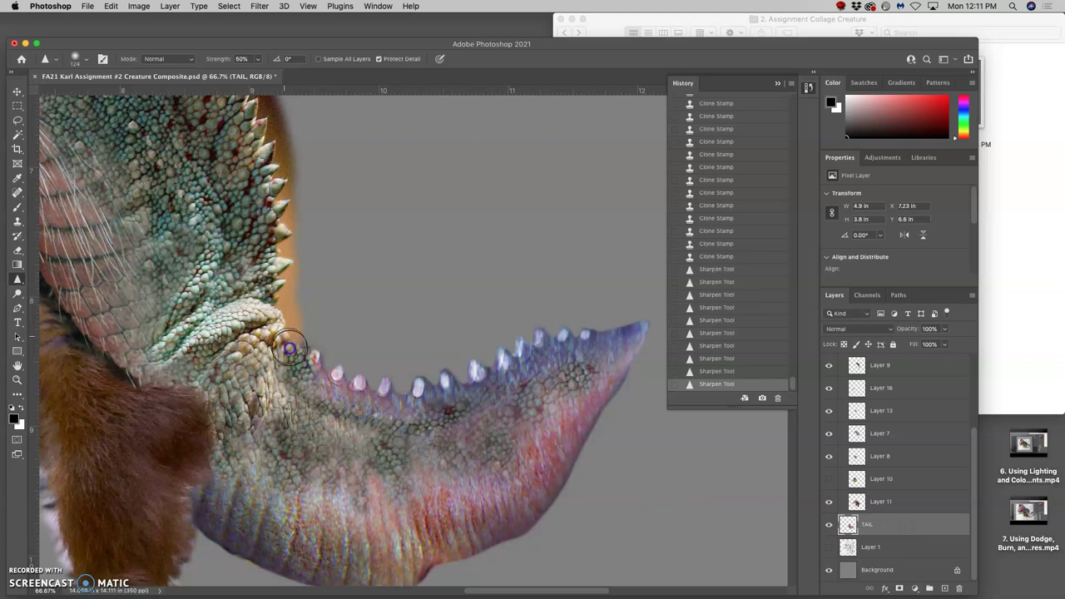
Step: Sharpen the remaining tail spikes, the tip and the lower edge on the TAIL layer
{"action": "left_click_drag", "start_coordinate": [504, 356], "coordinate": [502, 359]}
{"action": "left_click_drag", "start_coordinate": [432, 382], "coordinate": [429, 382]}
{"action": "left_click_drag", "start_coordinate": [502, 367], "coordinate": [513, 355]}
{"action": "left_click_drag", "start_coordinate": [624, 330], "coordinate": [624, 351]}
{"action": "mouse_move", "coordinate": [590, 390]}
{"action": "left_mouse_down"}
{"action": "mouse_move", "coordinate": [630, 351]}
{"action": "mouse_move", "coordinate": [551, 467]}
{"action": "mouse_move", "coordinate": [442, 560]}
{"action": "left_mouse_up"}
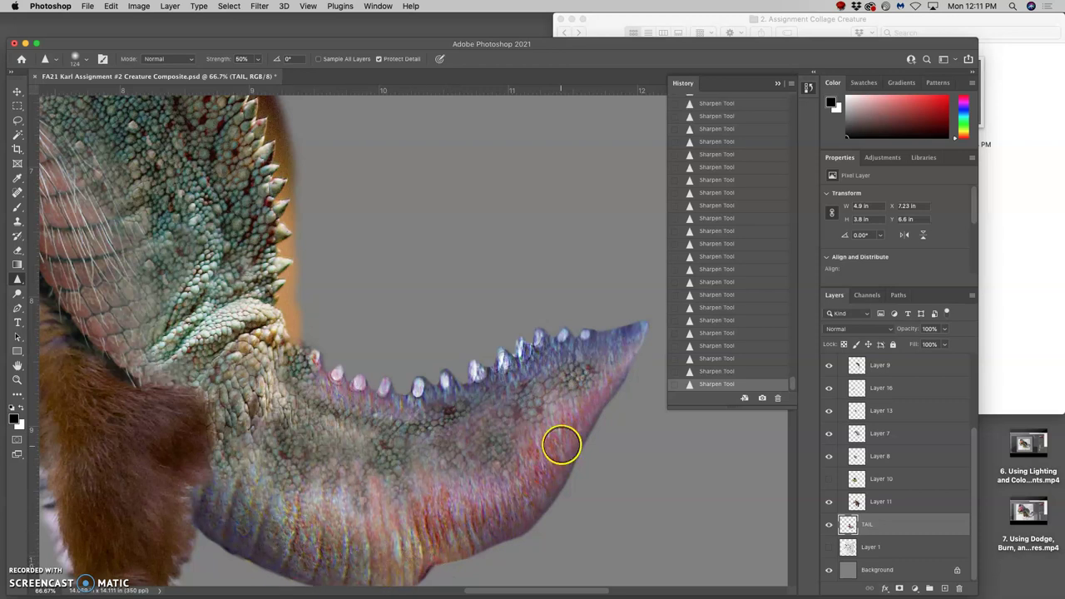
{"action": "left_click", "coordinate": [507, 437]}
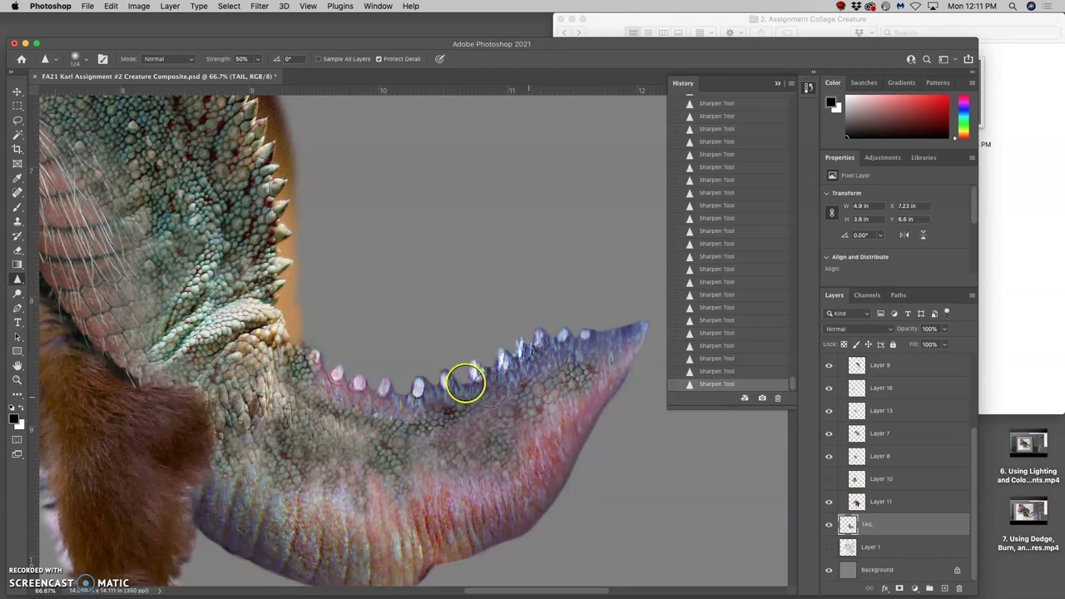
Step: Save the creature composite document
{"action": "key", "text": "super+minus"}
{"action": "key", "text": "super+minus"}
{"action": "key", "text": "super+minus"}
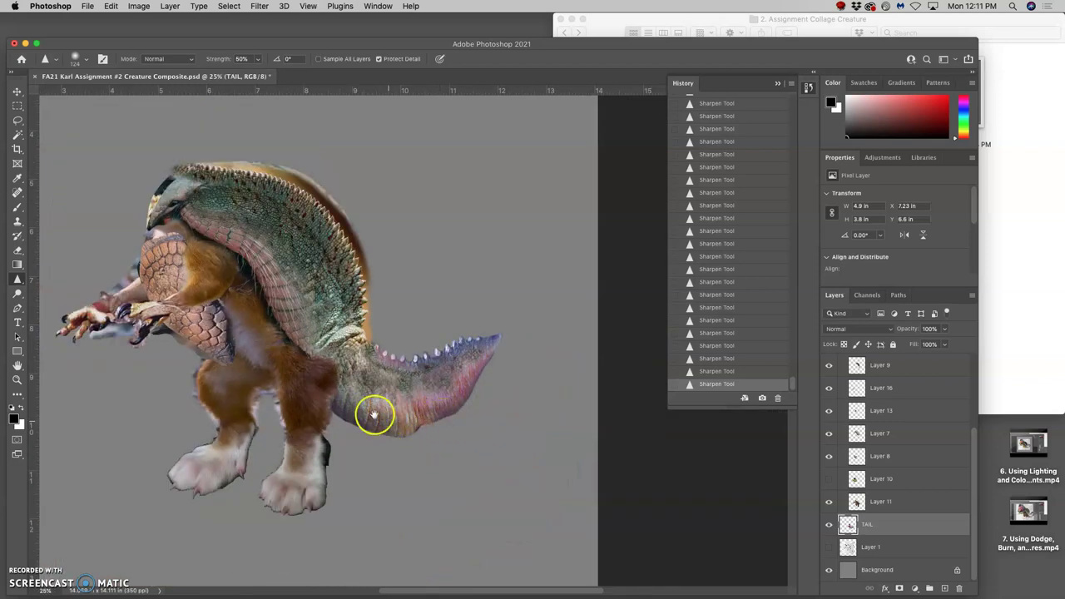
{"action": "left_click_drag", "start_coordinate": [374, 416], "coordinate": [494, 442]}
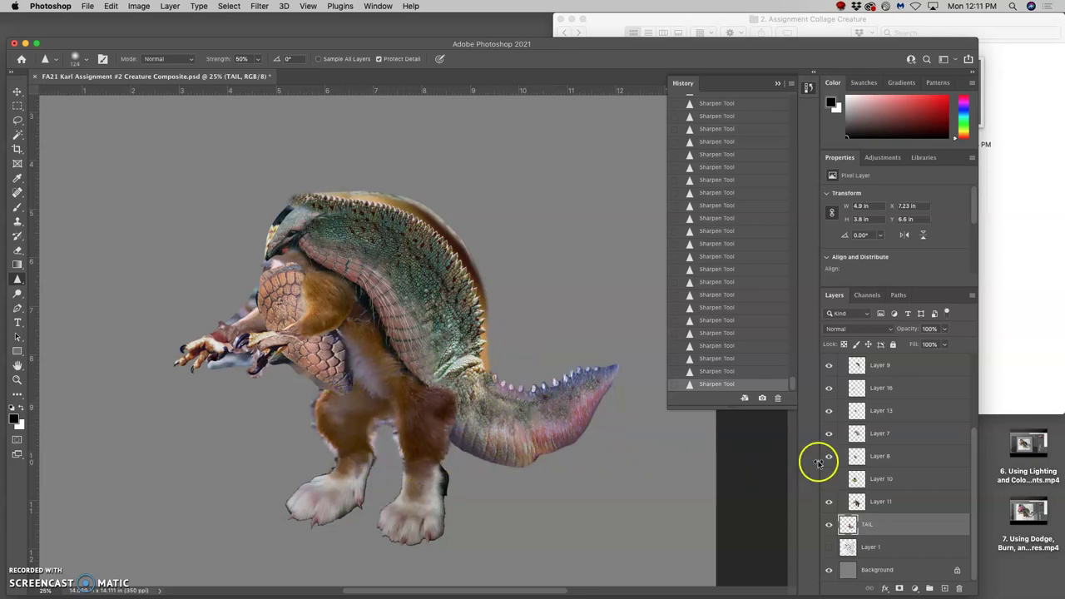
{"action": "left_click_drag", "start_coordinate": [973, 484], "coordinate": [976, 403]}
{"action": "key", "text": "super+s"}
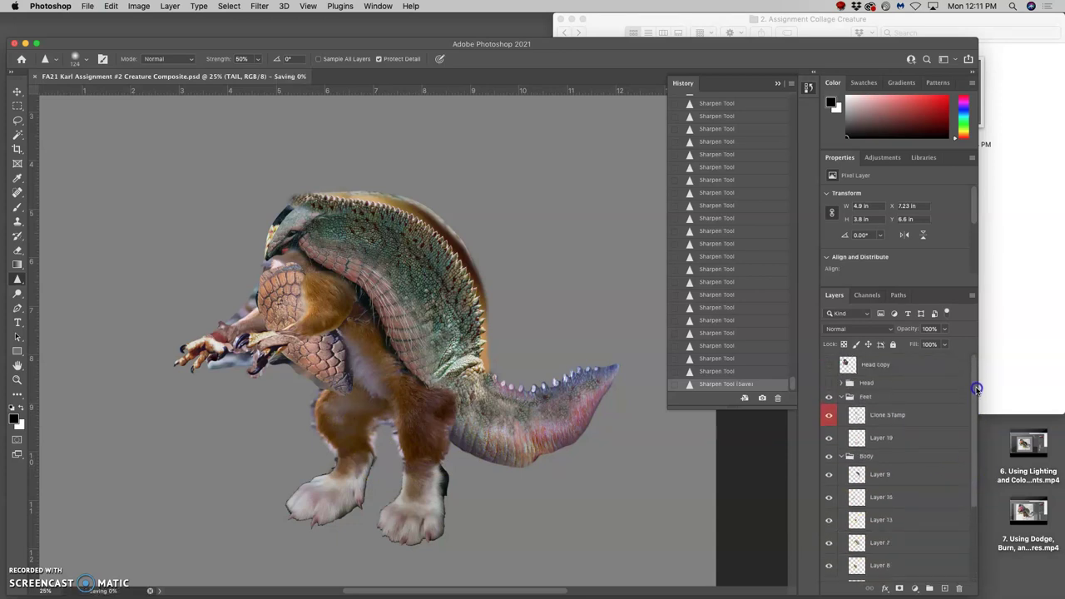
Step: Show the Head copy layer and frame the area where the head meets the scaly back
{"action": "left_click", "coordinate": [838, 372]}
{"action": "left_click", "coordinate": [829, 367]}
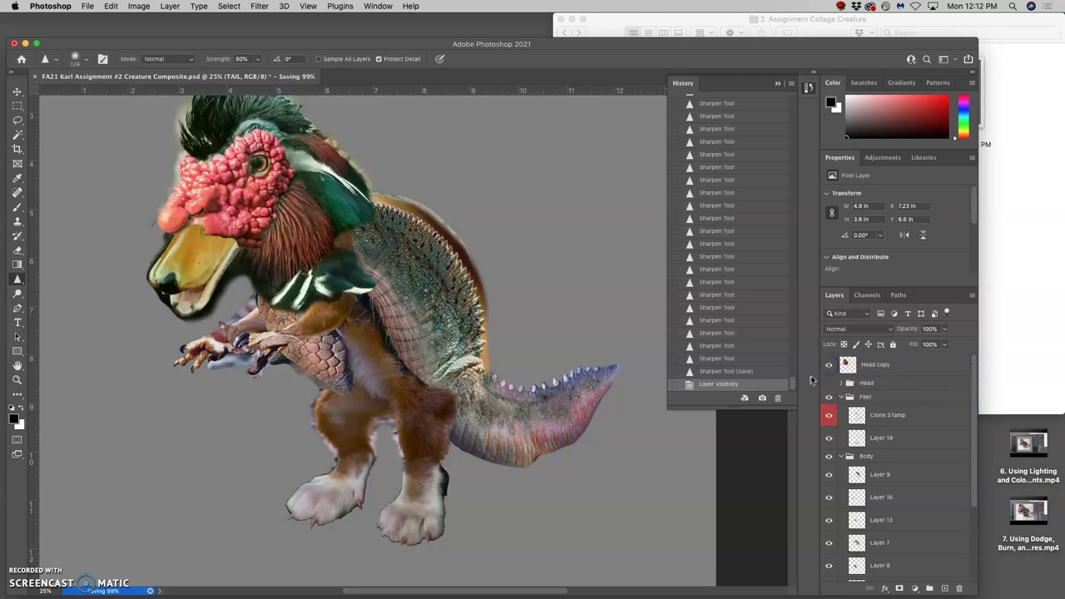
{"action": "left_click_drag", "start_coordinate": [412, 257], "coordinate": [474, 319]}
{"action": "key", "text": "super+plus"}
{"action": "key", "text": "super+plus"}
{"action": "key", "text": "super+plus"}
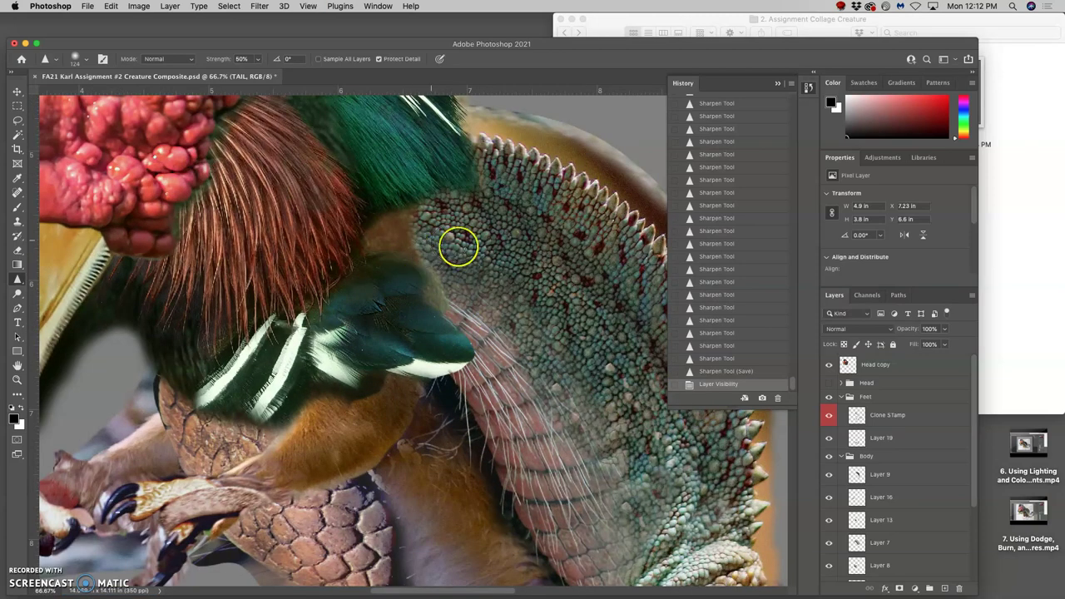
Step: Sharpen the blurry brown neck patch between the head feathers and the scaly back on the Head copy layer
{"action": "left_click", "coordinate": [865, 364]}
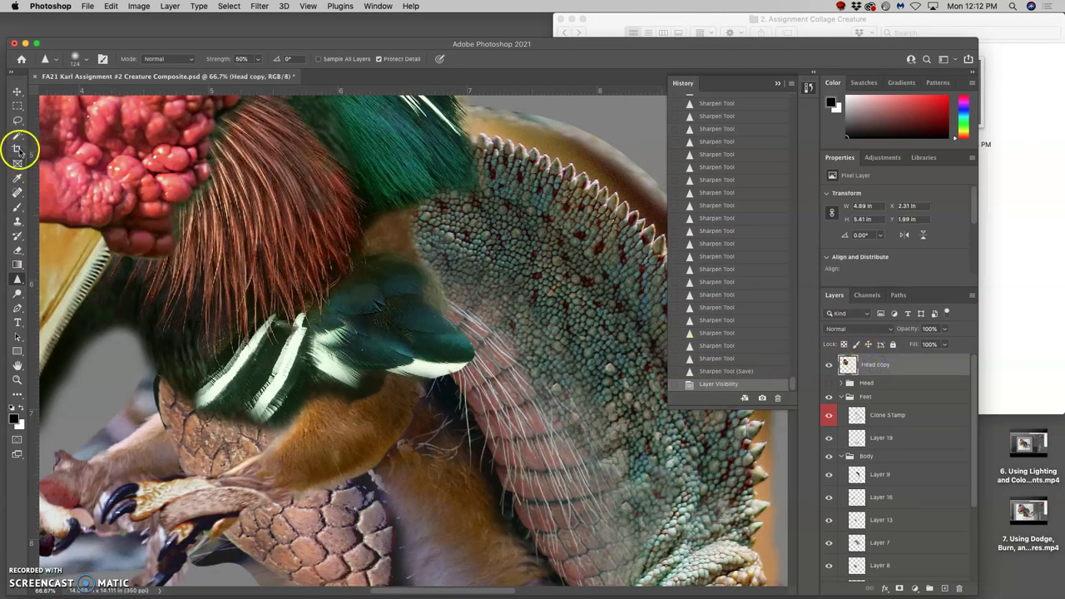
{"action": "mouse_move", "coordinate": [399, 228]}
{"action": "left_mouse_down"}
{"action": "mouse_move", "coordinate": [409, 218]}
{"action": "mouse_move", "coordinate": [386, 234]}
{"action": "left_mouse_up"}
{"action": "mouse_move", "coordinate": [387, 233]}
{"action": "left_mouse_down"}
{"action": "mouse_move", "coordinate": [415, 228]}
{"action": "mouse_move", "coordinate": [425, 245]}
{"action": "left_mouse_up"}
{"action": "left_click", "coordinate": [431, 250]}
{"action": "left_click", "coordinate": [436, 257]}
{"action": "left_click", "coordinate": [424, 248]}
{"action": "left_click", "coordinate": [406, 240]}
{"action": "left_click", "coordinate": [404, 237]}
{"action": "left_click", "coordinate": [401, 238]}
{"action": "left_click", "coordinate": [401, 235]}
{"action": "left_click", "coordinate": [398, 235]}
{"action": "left_click", "coordinate": [415, 240]}
{"action": "left_click", "coordinate": [420, 241]}
{"action": "left_click", "coordinate": [429, 250]}
{"action": "left_click", "coordinate": [449, 283]}
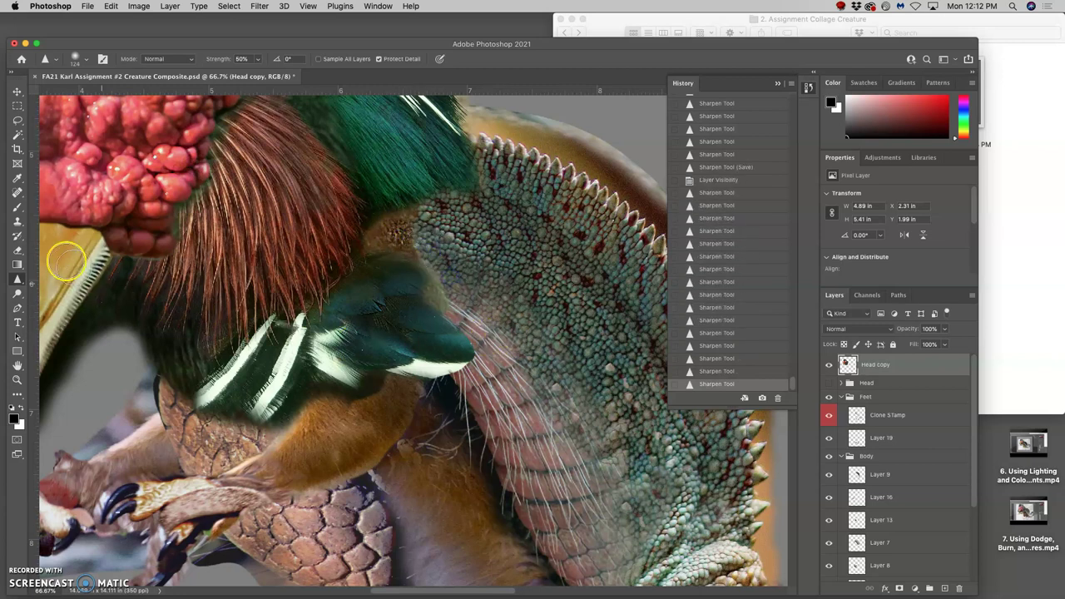
Step: Erase the brown neck patch on the Head copy layer at 52% opacity to expose the scales behind the green feathers
{"action": "left_click", "coordinate": [18, 250]}
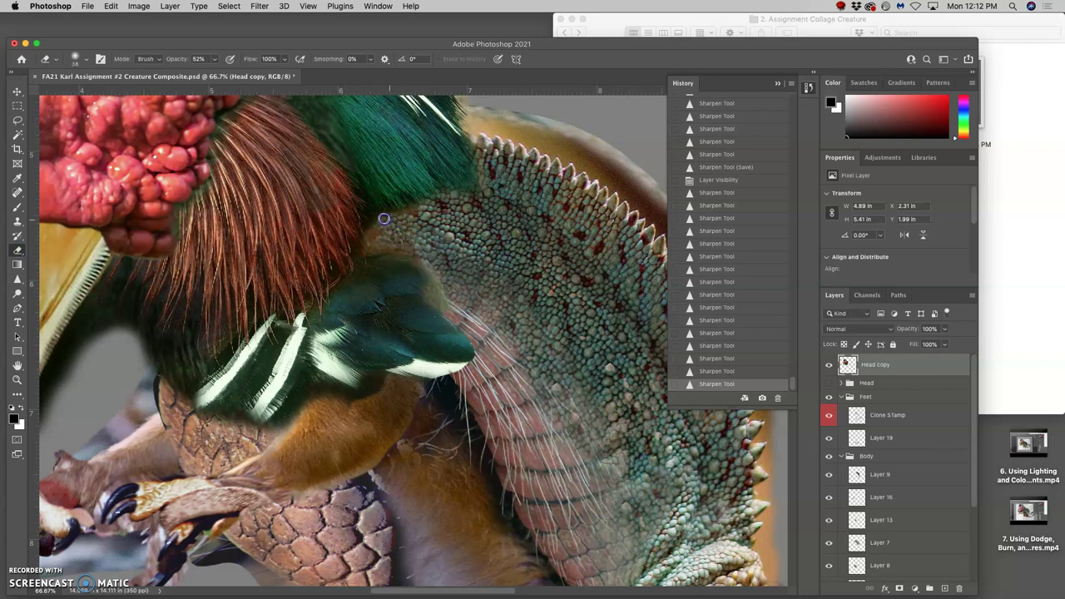
{"action": "left_click", "coordinate": [377, 242]}
{"action": "left_click", "coordinate": [380, 246]}
{"action": "left_click", "coordinate": [403, 248]}
{"action": "left_click", "coordinate": [416, 254]}
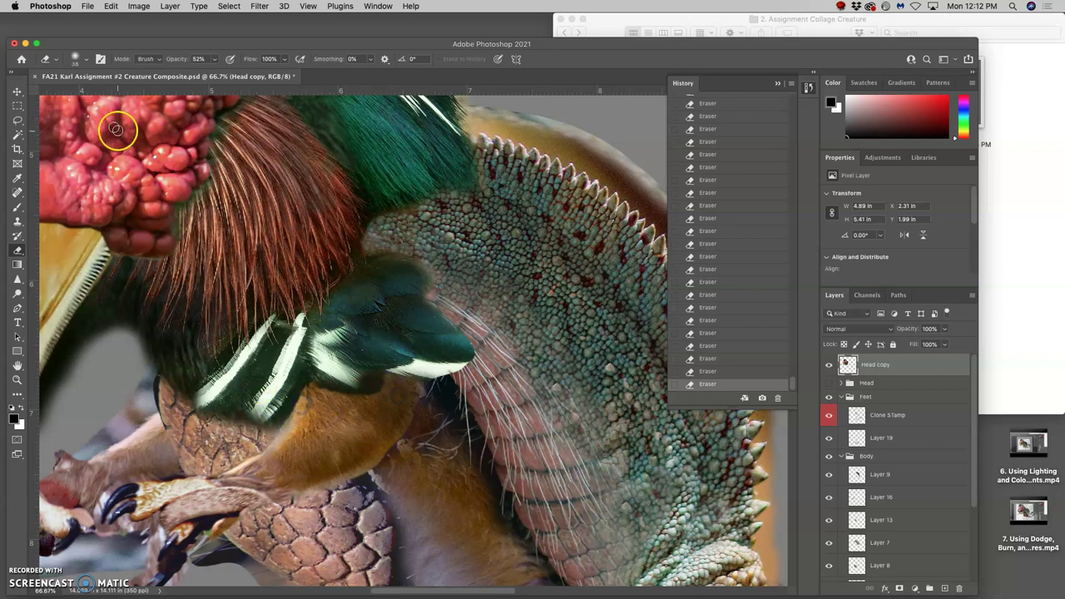
Step: Erase the dark fringe below the white-striped feathers where they overlap the brown fur and chest scales
{"action": "left_click", "coordinate": [88, 59]}
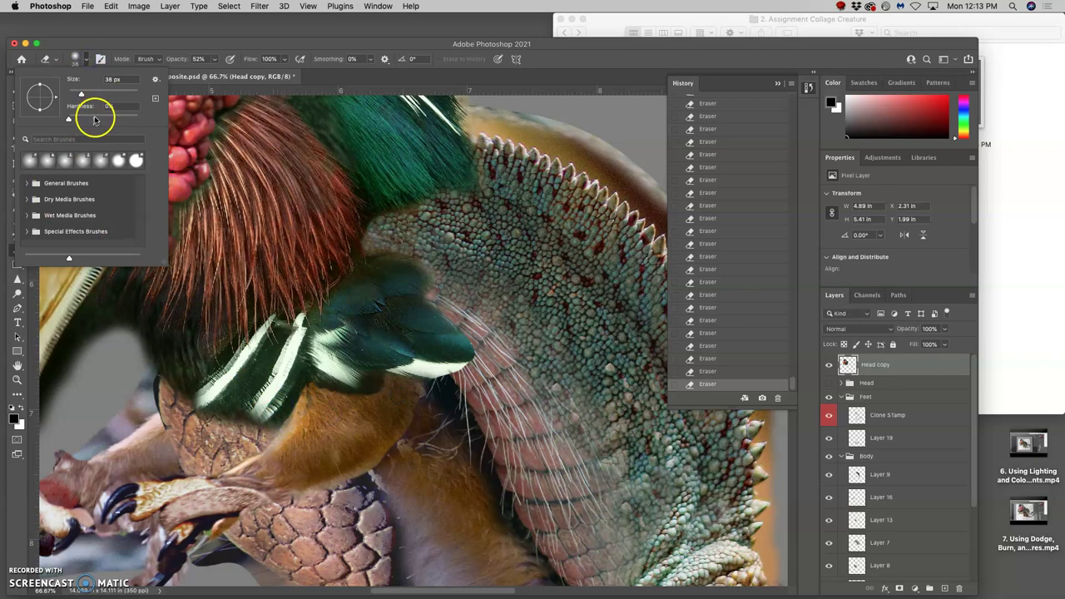
{"action": "left_click", "coordinate": [320, 424]}
{"action": "left_click", "coordinate": [309, 388]}
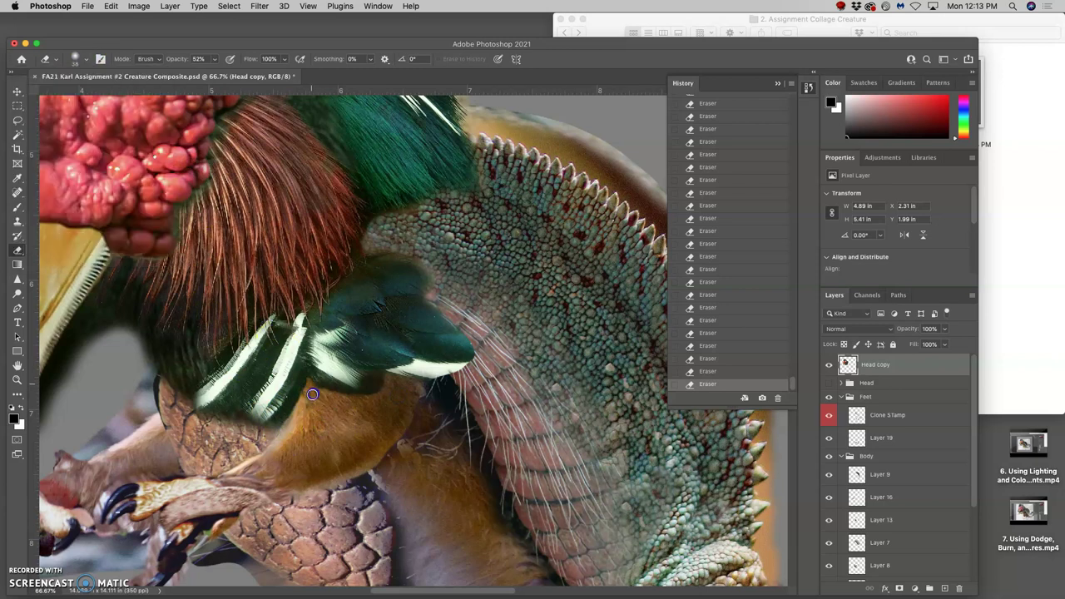
{"action": "left_click", "coordinate": [301, 398]}
{"action": "left_click", "coordinate": [254, 472]}
{"action": "left_click", "coordinate": [226, 444]}
{"action": "left_click", "coordinate": [221, 411]}
{"action": "left_click", "coordinate": [209, 413]}
{"action": "left_click", "coordinate": [188, 404]}
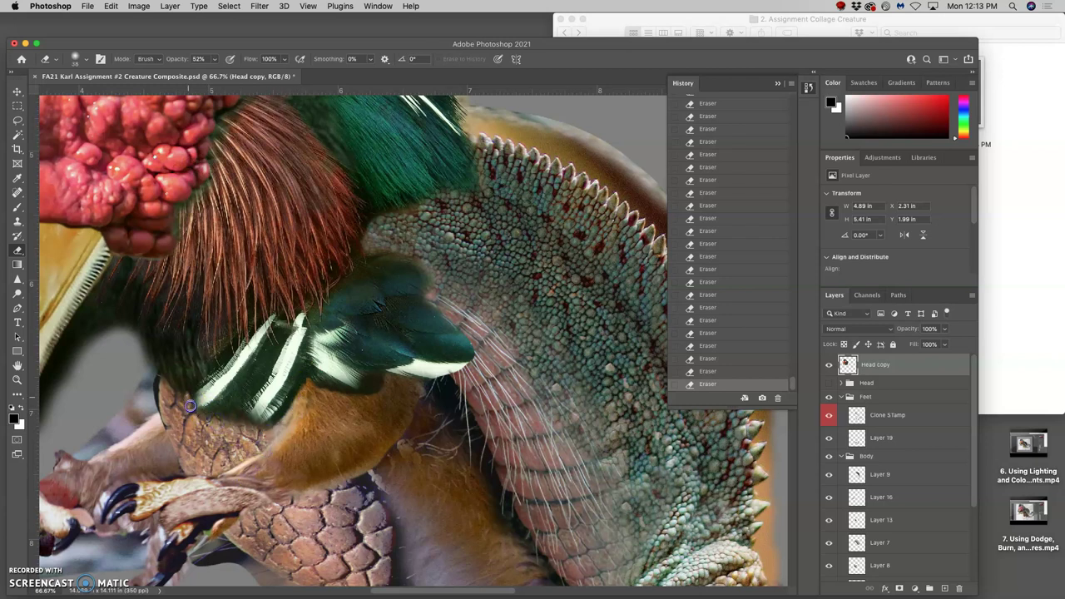
Step: Erase the dark feather edge along the upper chest scales beside the outermost white stripe
{"action": "left_click", "coordinate": [174, 395]}
{"action": "left_click", "coordinate": [180, 390]}
{"action": "left_click_drag", "start_coordinate": [197, 391], "coordinate": [208, 383]}
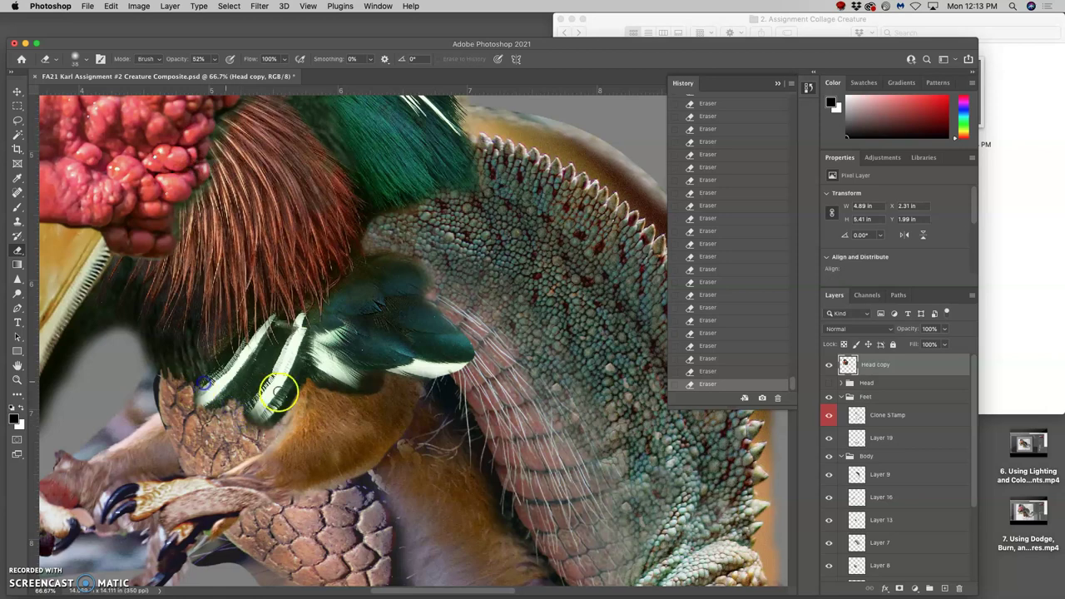
{"action": "key", "text": "super+minus"}
{"action": "key", "text": "super+minus"}
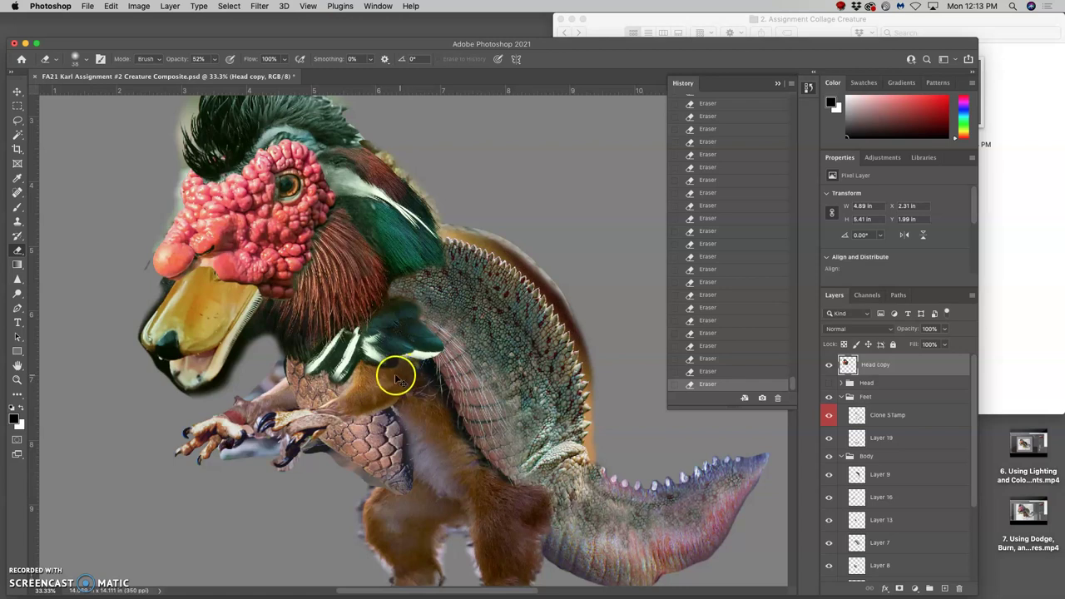
{"action": "key", "text": "super+plus"}
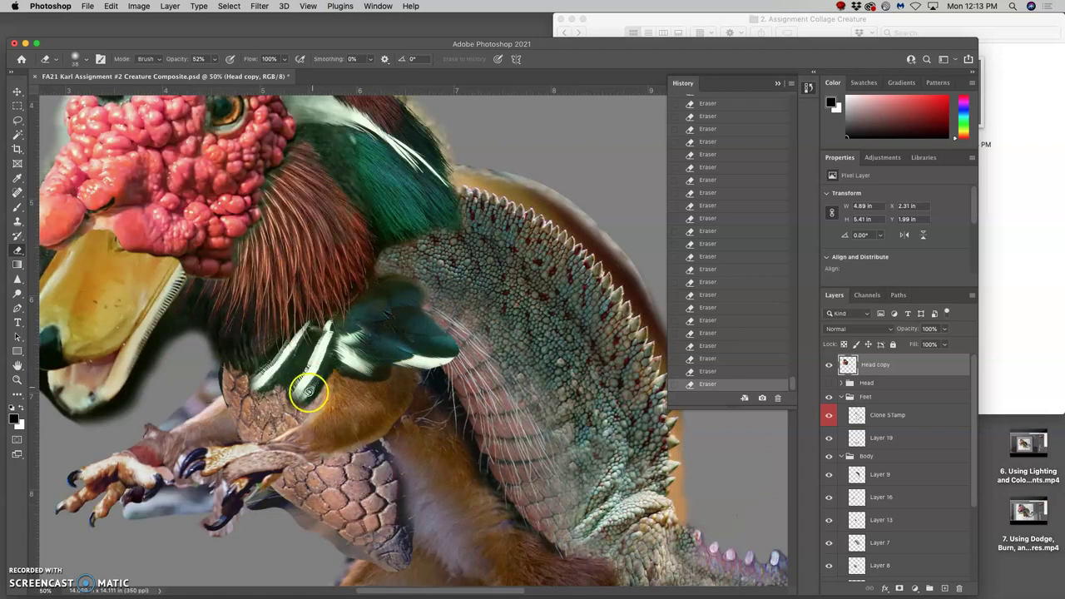
{"action": "left_click", "coordinate": [240, 381]}
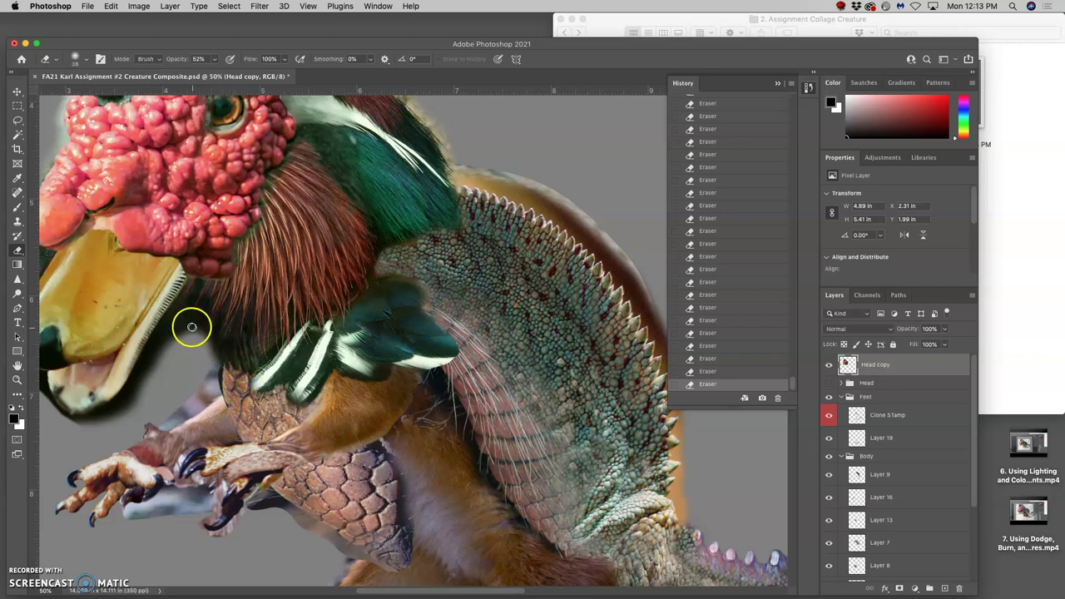
{"action": "mouse_move", "coordinate": [169, 317]}
{"action": "left_mouse_down"}
{"action": "mouse_move", "coordinate": [170, 340]}
{"action": "mouse_move", "coordinate": [194, 331]}
{"action": "left_mouse_up"}
{"action": "left_click_drag", "start_coordinate": [223, 400], "coordinate": [216, 381]}
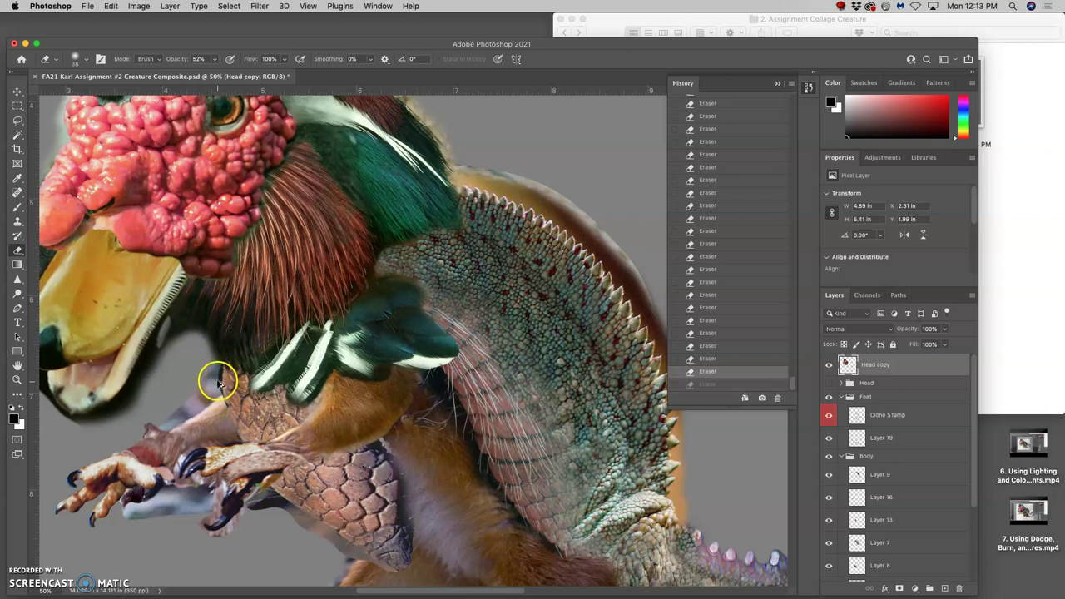
{"action": "left_click", "coordinate": [703, 358]}
{"action": "left_click", "coordinate": [704, 346]}
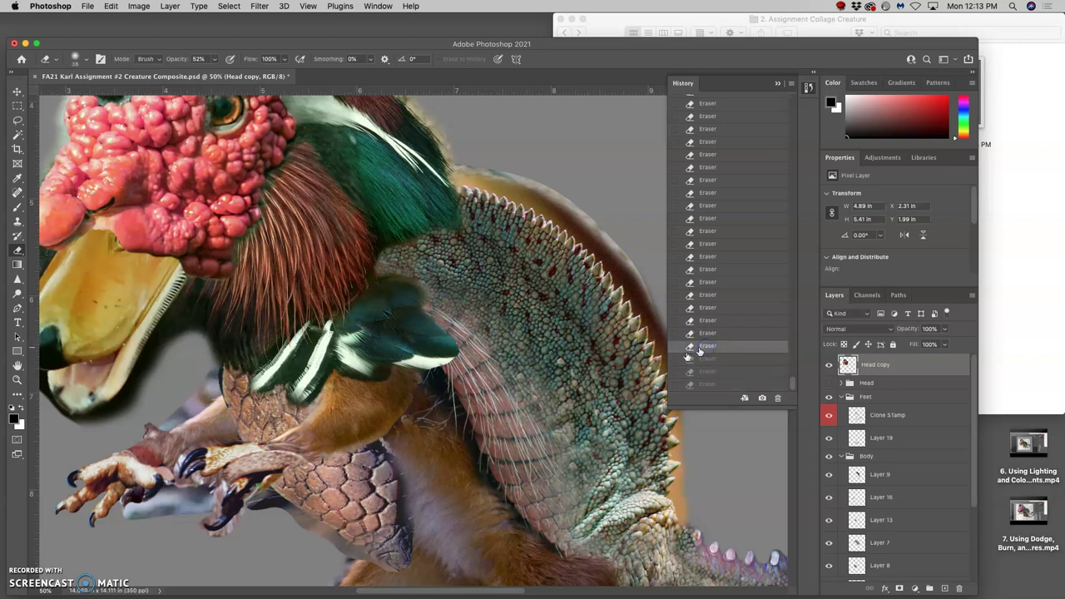
{"action": "mouse_move", "coordinate": [251, 361]}
{"action": "left_mouse_down"}
{"action": "mouse_move", "coordinate": [230, 361]}
{"action": "mouse_move", "coordinate": [234, 370]}
{"action": "mouse_move", "coordinate": [246, 342]}
{"action": "left_mouse_up"}
{"action": "key", "text": "super+z"}
{"action": "key", "text": "super+z"}
Step: Lower the Eraser opacity to 24% and fade the outermost white-striped feather into the chest scales
{"action": "left_click", "coordinate": [214, 59]}
{"action": "left_click", "coordinate": [201, 73]}
{"action": "mouse_move", "coordinate": [251, 349]}
{"action": "left_mouse_down"}
{"action": "mouse_move", "coordinate": [225, 361]}
{"action": "mouse_move", "coordinate": [230, 377]}
{"action": "mouse_move", "coordinate": [237, 349]}
{"action": "left_mouse_up"}
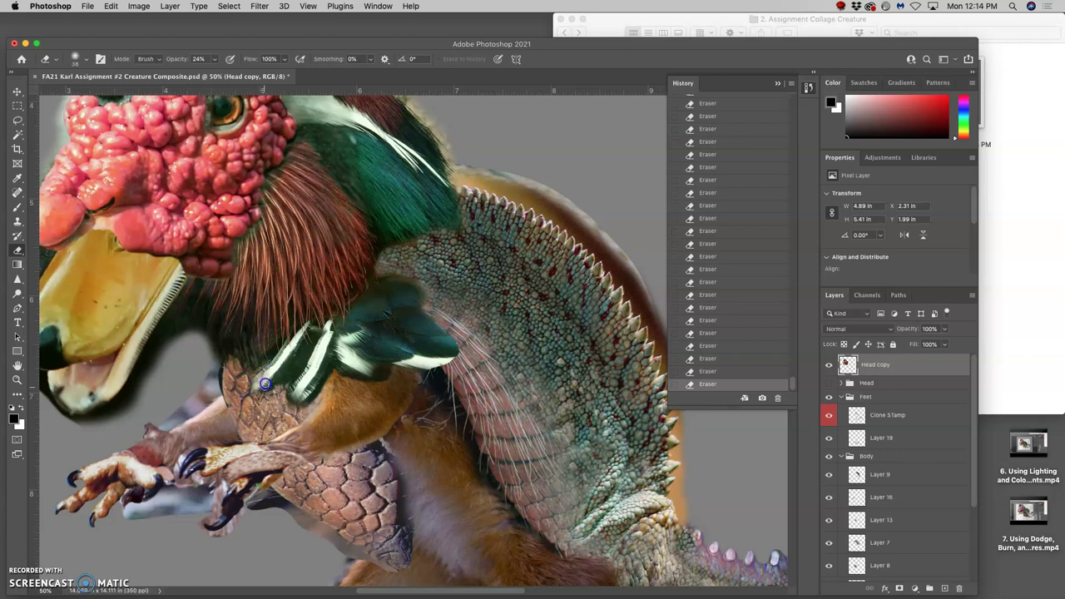
{"action": "mouse_move", "coordinate": [268, 380]}
{"action": "left_mouse_down"}
{"action": "mouse_move", "coordinate": [284, 352]}
{"action": "mouse_move", "coordinate": [259, 386]}
{"action": "left_mouse_up"}
{"action": "left_click", "coordinate": [265, 368]}
{"action": "left_click_drag", "start_coordinate": [294, 356], "coordinate": [273, 379]}
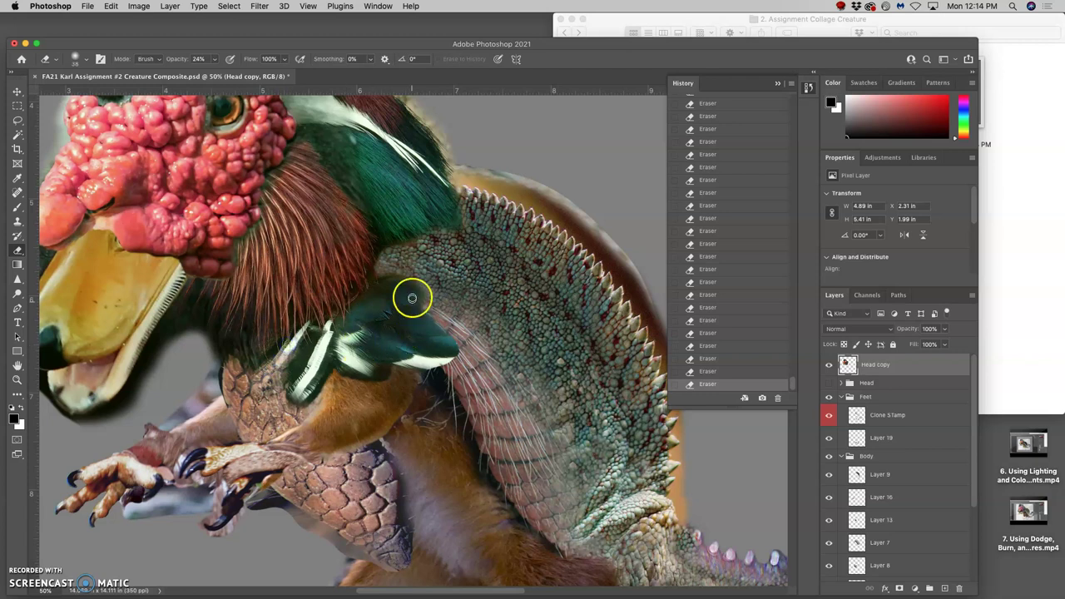
Step: Soften the upper edge of the dark green feather tuft against the scaly back and touch up the chest-side feather edge
{"action": "mouse_move", "coordinate": [391, 274]}
{"action": "left_mouse_down"}
{"action": "mouse_move", "coordinate": [427, 284]}
{"action": "mouse_move", "coordinate": [404, 273]}
{"action": "left_mouse_up"}
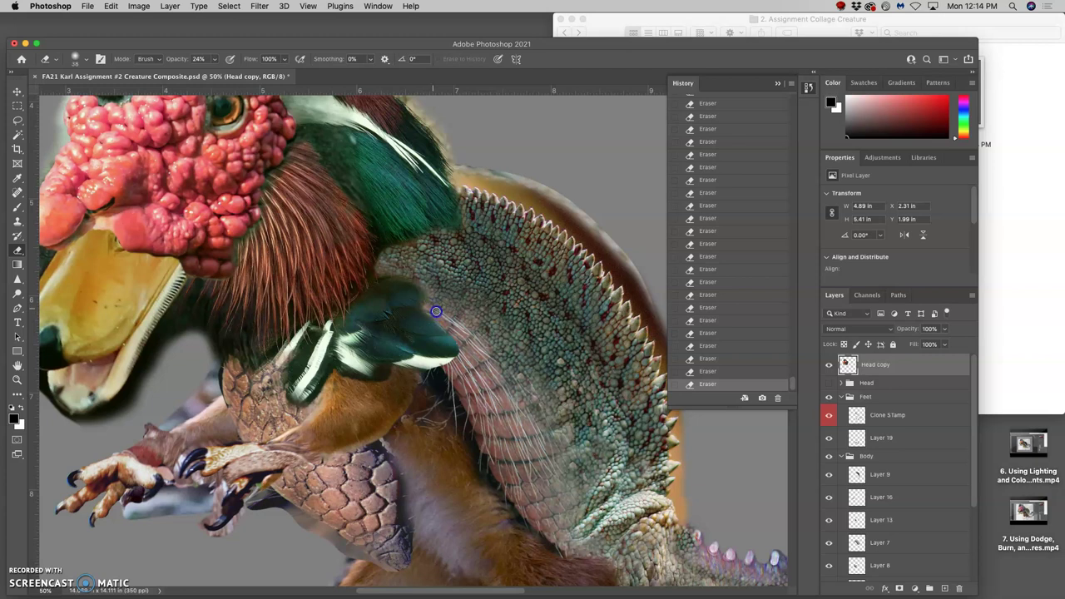
{"action": "left_click", "coordinate": [415, 289]}
{"action": "left_click", "coordinate": [323, 333]}
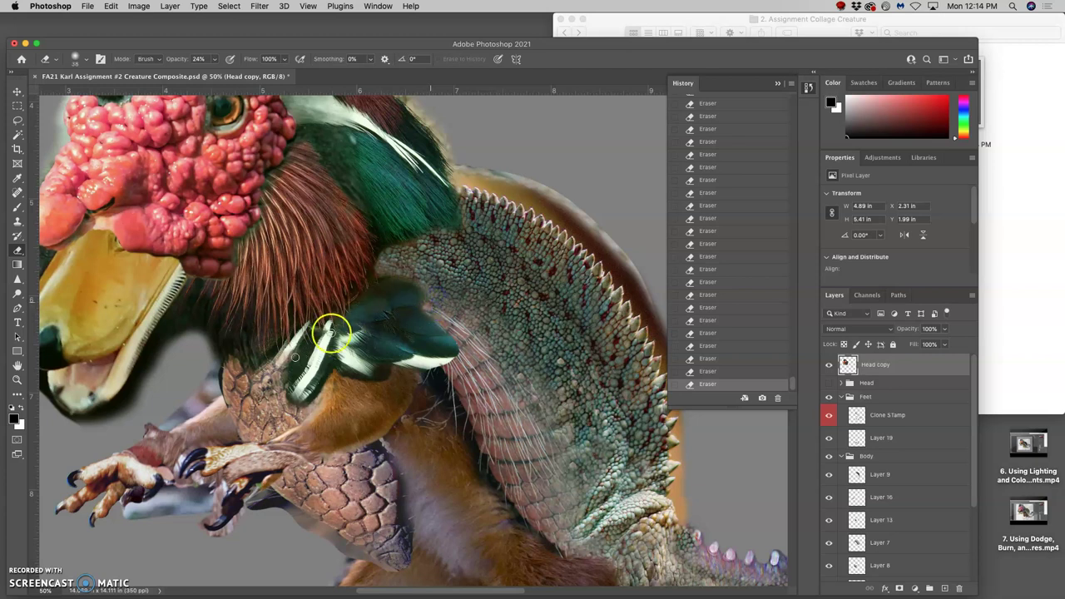
{"action": "left_click", "coordinate": [272, 352]}
Step: Using a 46 px Clone Stamp at 79% opacity, clone dark green feather texture over the faded white stripe beside the chest scales
{"action": "left_click", "coordinate": [17, 221]}
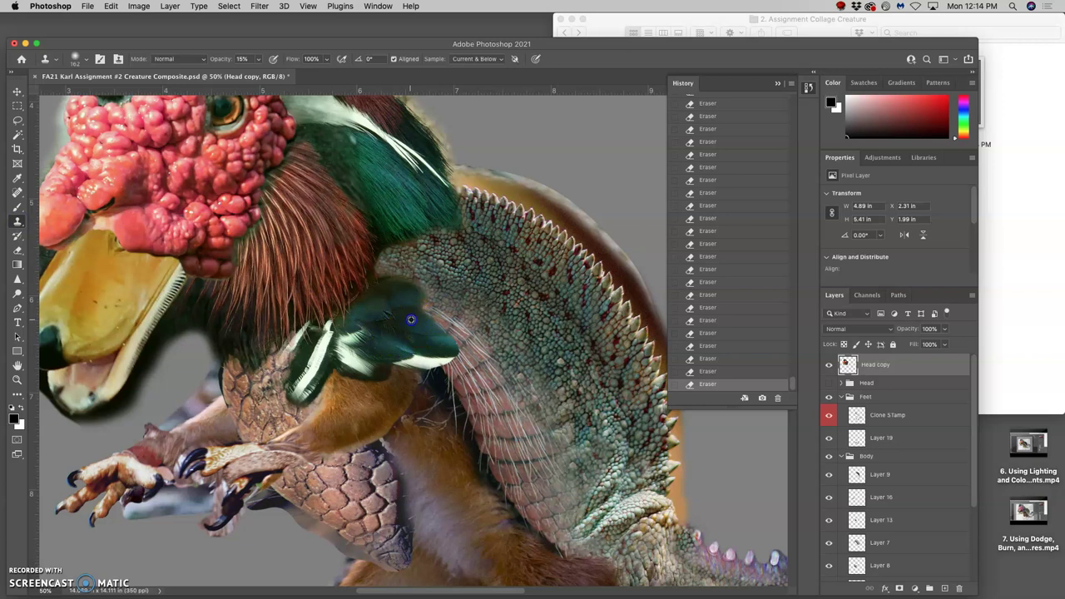
{"action": "left_click", "coordinate": [85, 66]}
{"action": "left_click_drag", "start_coordinate": [92, 93], "coordinate": [83, 93]}
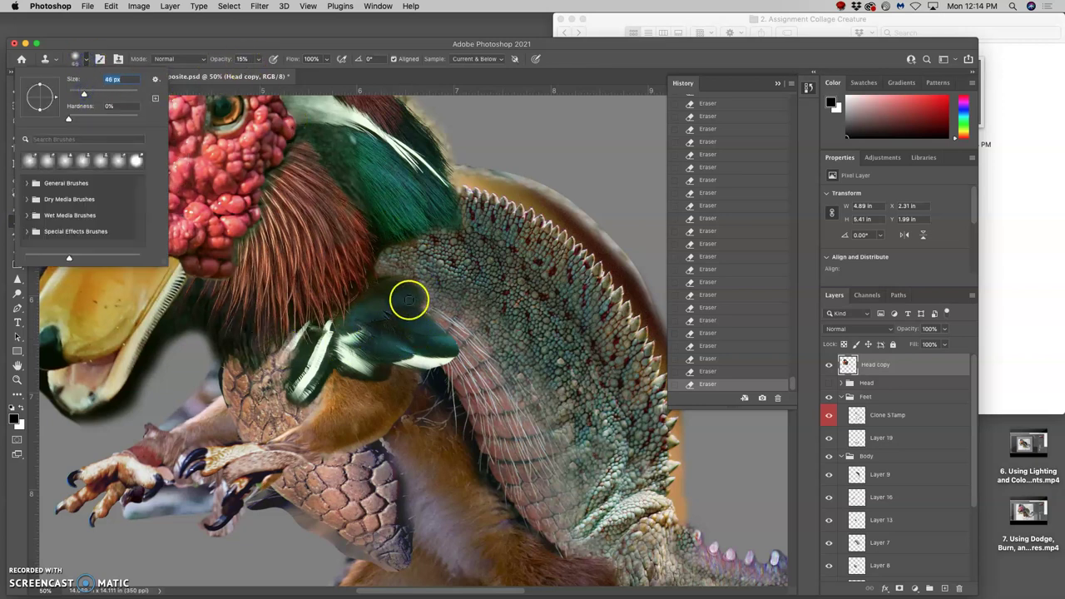
{"action": "left_click", "coordinate": [259, 61]}
{"action": "left_click_drag", "start_coordinate": [291, 72], "coordinate": [290, 73]}
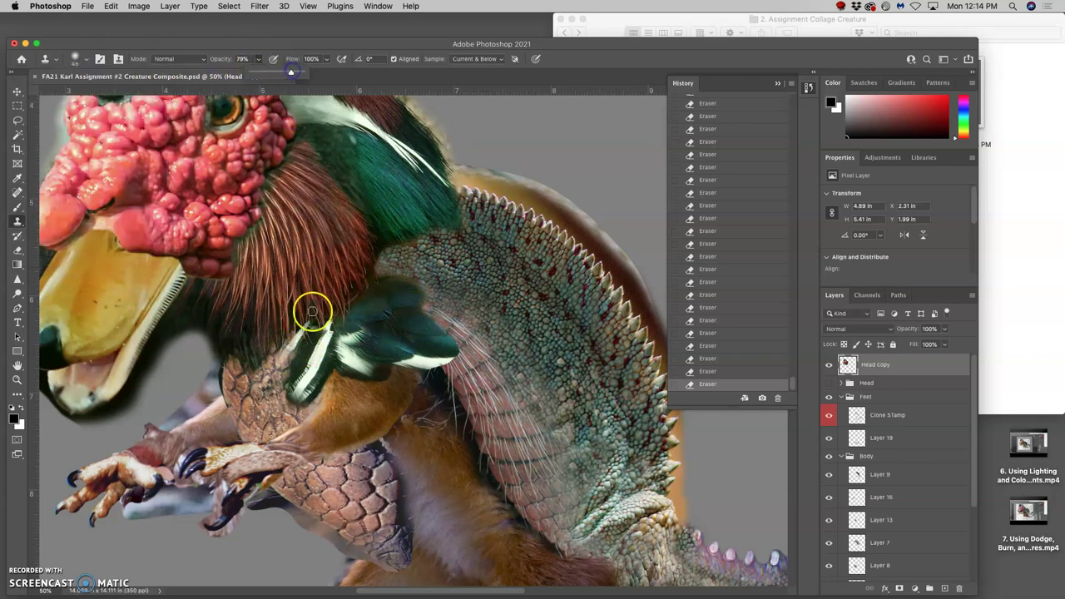
{"action": "left_click", "coordinate": [385, 320], "text": "alt"}
{"action": "left_click", "coordinate": [357, 333]}
{"action": "left_click", "coordinate": [281, 352], "text": "alt"}
{"action": "left_click", "coordinate": [282, 348]}
{"action": "left_click", "coordinate": [282, 351]}
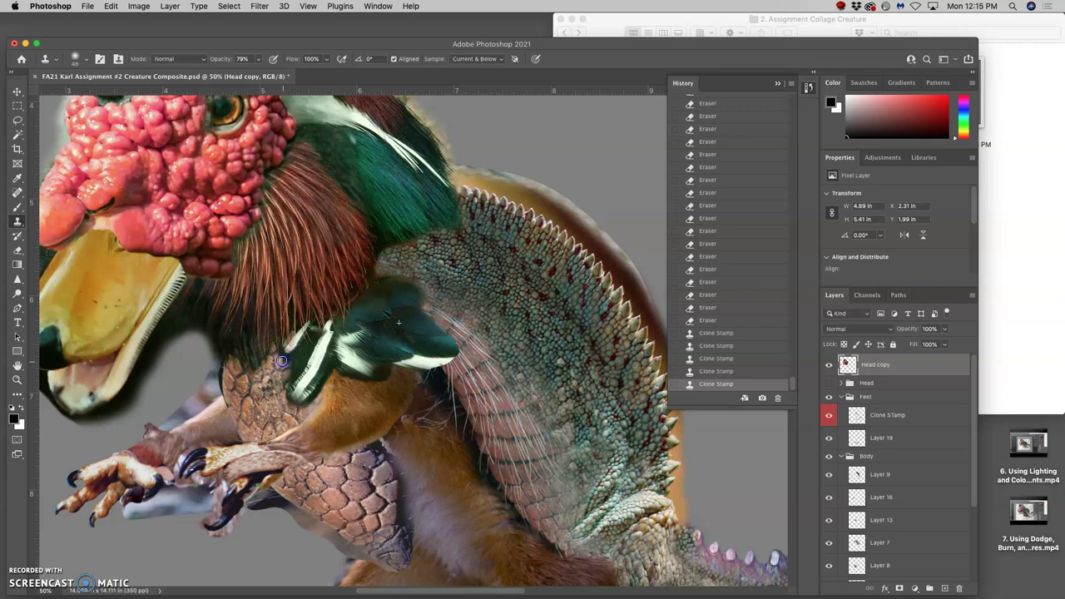
Step: Continue cloning dark feather texture down the chest-side edge of the remaining white-striped feather
{"action": "left_click", "coordinate": [290, 336]}
{"action": "left_click", "coordinate": [291, 335]}
{"action": "left_click", "coordinate": [298, 359]}
{"action": "left_click", "coordinate": [290, 381]}
{"action": "left_click", "coordinate": [289, 380]}
{"action": "left_click", "coordinate": [290, 375]}
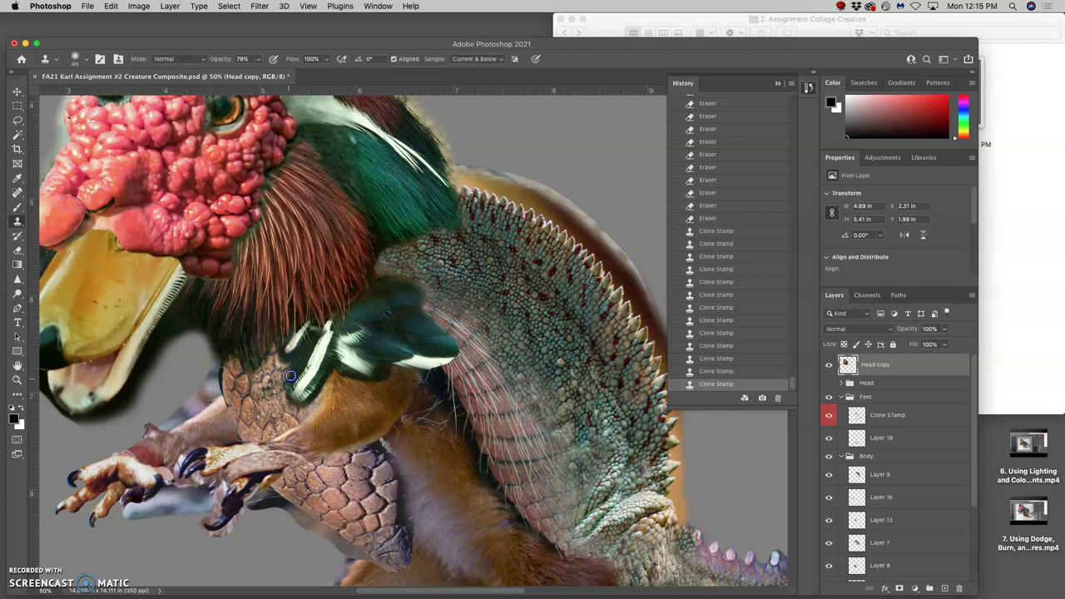
{"action": "left_click", "coordinate": [288, 396]}
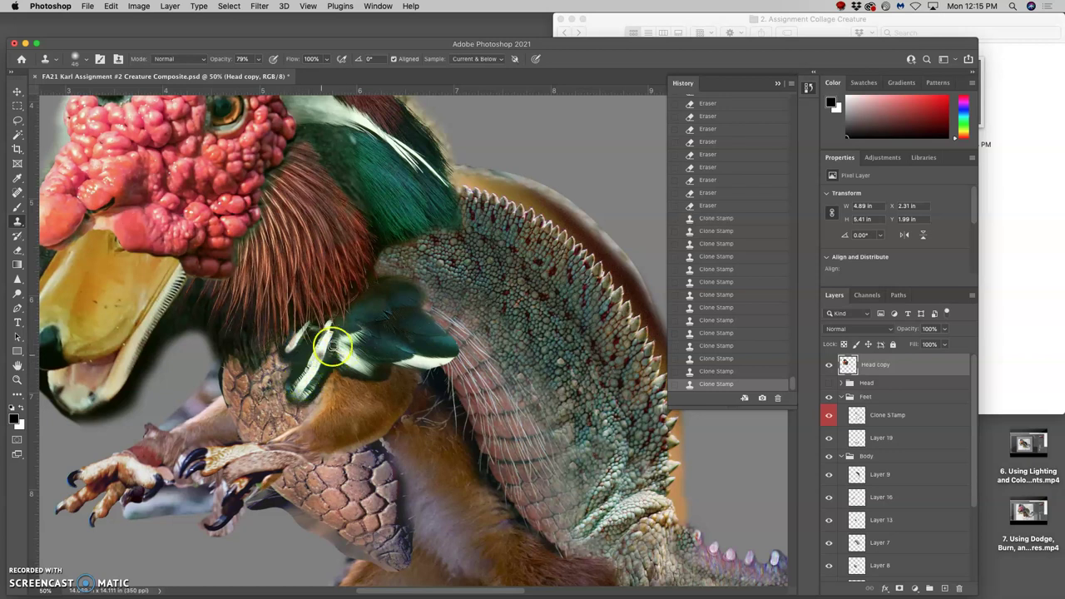
{"action": "left_click", "coordinate": [289, 384]}
{"action": "mouse_move", "coordinate": [290, 380]}
{"action": "left_mouse_down"}
{"action": "mouse_move", "coordinate": [355, 308]}
{"action": "mouse_move", "coordinate": [424, 318]}
{"action": "mouse_move", "coordinate": [423, 358]}
{"action": "mouse_move", "coordinate": [372, 313]}
{"action": "left_mouse_up"}
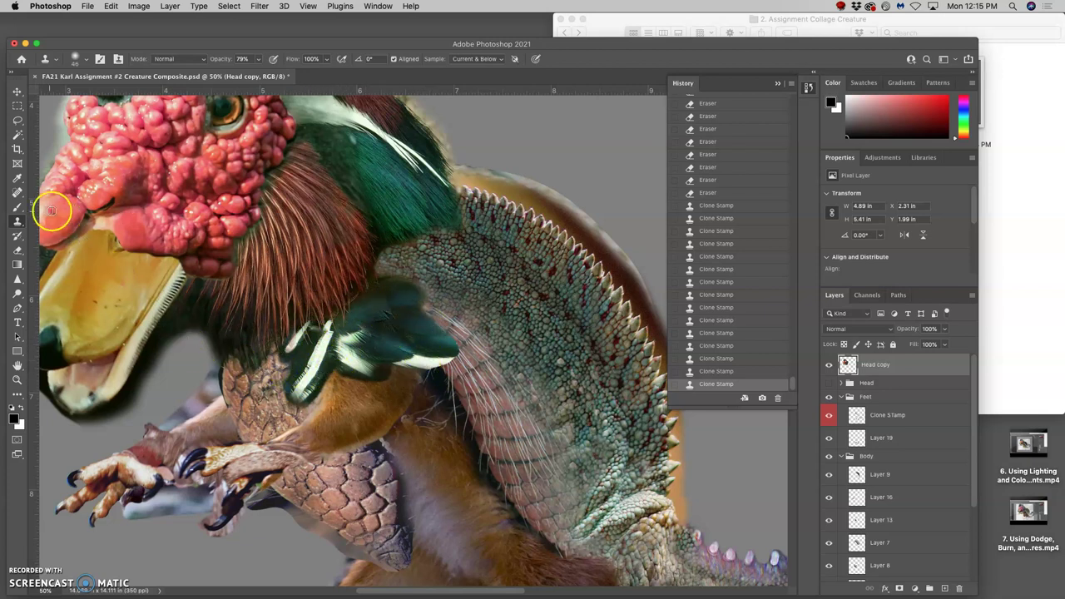
Step: Erase the excess cloned feather texture that spills onto the chest scales
{"action": "left_click", "coordinate": [16, 247]}
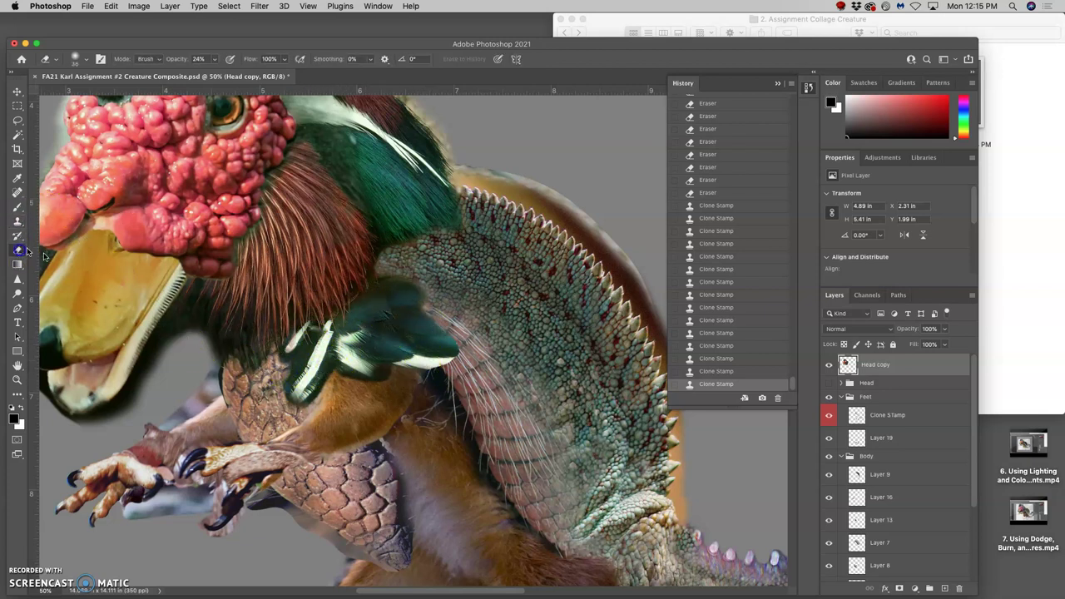
{"action": "left_click_drag", "start_coordinate": [289, 370], "coordinate": [294, 364]}
{"action": "left_click", "coordinate": [293, 365]}
{"action": "left_click", "coordinate": [293, 365]}
{"action": "left_click", "coordinate": [295, 365]}
{"action": "left_click", "coordinate": [294, 366]}
{"action": "left_click", "coordinate": [292, 367]}
{"action": "left_click", "coordinate": [288, 369]}
{"action": "left_click", "coordinate": [283, 372]}
{"action": "left_click", "coordinate": [281, 373]}
{"action": "left_click", "coordinate": [276, 377]}
{"action": "left_click", "coordinate": [270, 383]}
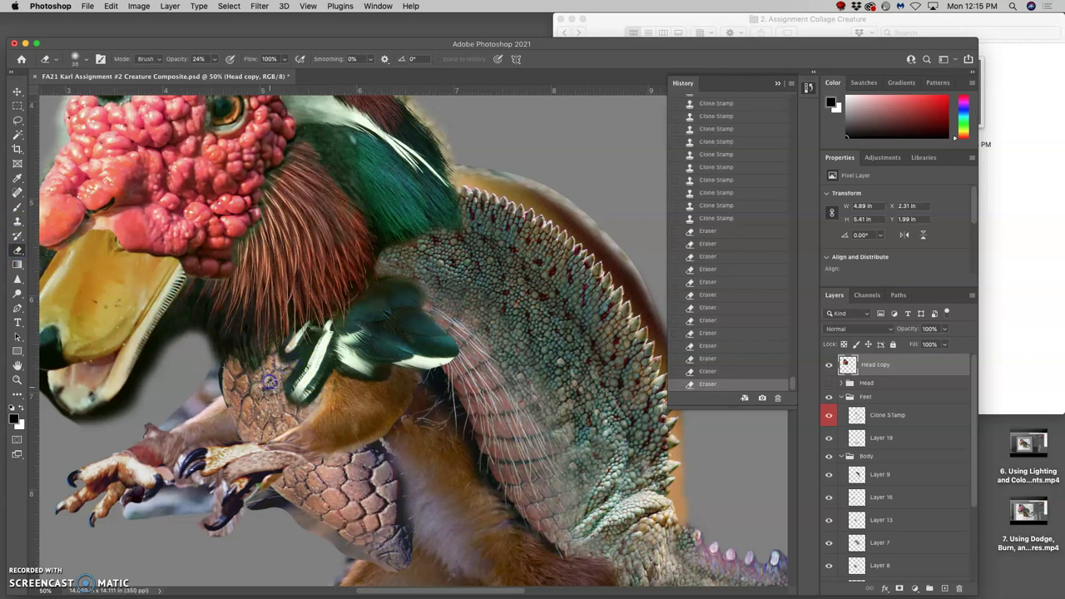
Step: Trim the cloned feather's outline with the Eraser along its chest-side edge and around its lower tip
{"action": "left_click", "coordinate": [287, 373]}
{"action": "left_click", "coordinate": [283, 377]}
{"action": "left_click", "coordinate": [286, 372]}
{"action": "left_click", "coordinate": [290, 371]}
{"action": "left_click", "coordinate": [290, 372]}
{"action": "left_click", "coordinate": [289, 376]}
{"action": "left_click", "coordinate": [287, 381]}
{"action": "left_click", "coordinate": [286, 387]}
{"action": "left_click", "coordinate": [285, 391]}
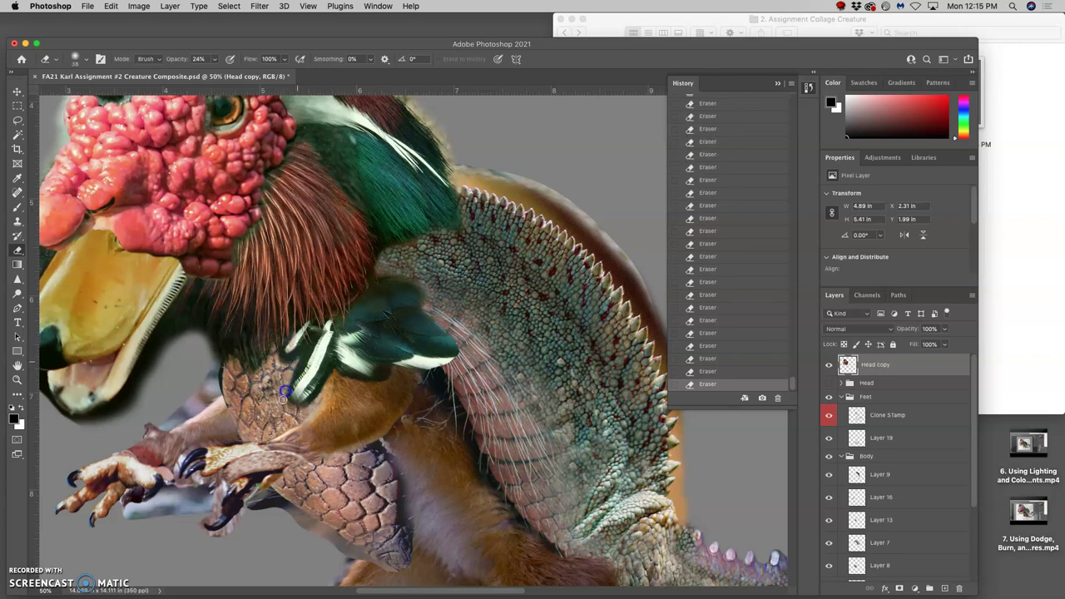
{"action": "left_click", "coordinate": [302, 409]}
{"action": "left_click", "coordinate": [324, 396]}
{"action": "left_click", "coordinate": [388, 277]}
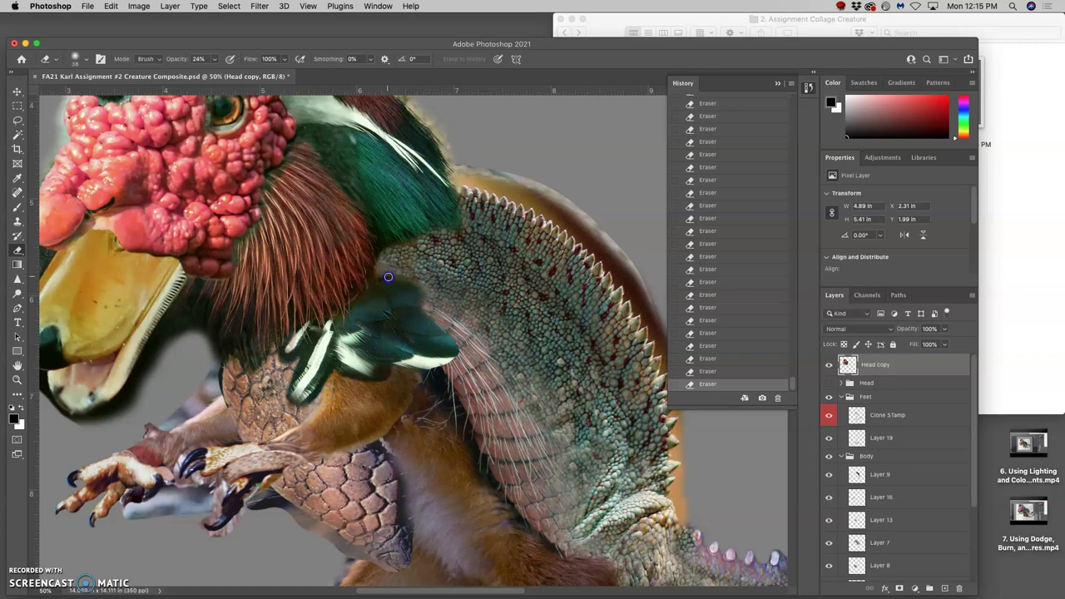
Step: Lasso the blurry fringe above the dark green feather tuft with a 3 px feather and clear it five times
{"action": "left_click", "coordinate": [17, 120]}
{"action": "left_click_drag", "start_coordinate": [387, 267], "coordinate": [422, 285]}
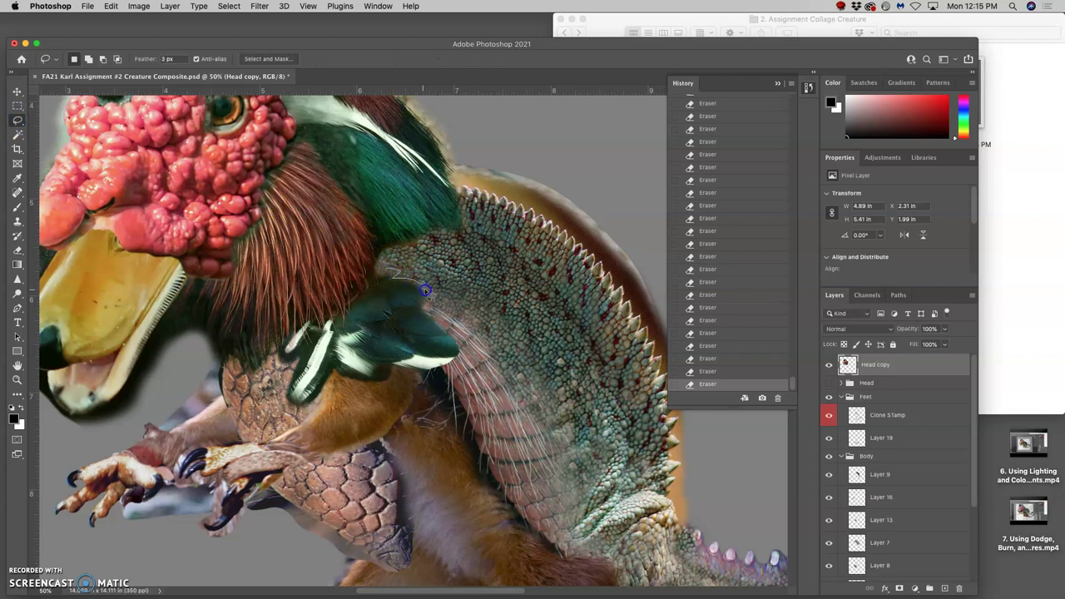
{"action": "mouse_move", "coordinate": [438, 320]}
{"action": "left_mouse_down"}
{"action": "mouse_move", "coordinate": [440, 281]}
{"action": "mouse_move", "coordinate": [406, 262]}
{"action": "mouse_move", "coordinate": [416, 258]}
{"action": "left_mouse_up"}
{"action": "key", "text": "Delete"}
{"action": "key", "text": "Delete"}
{"action": "key", "text": "Delete"}
{"action": "key", "text": "Delete"}
{"action": "key", "text": "Delete"}
Step: Nudge the selection outline slightly down and sideways, clear the remaining fringe twice more, and deselect
{"action": "key", "text": "Down"}
{"action": "key", "text": "Down"}
{"action": "key", "text": "Down"}
{"action": "key", "text": "Down"}
{"action": "key", "text": "Down"}
{"action": "key", "text": "Left"}
{"action": "key", "text": "Delete"}
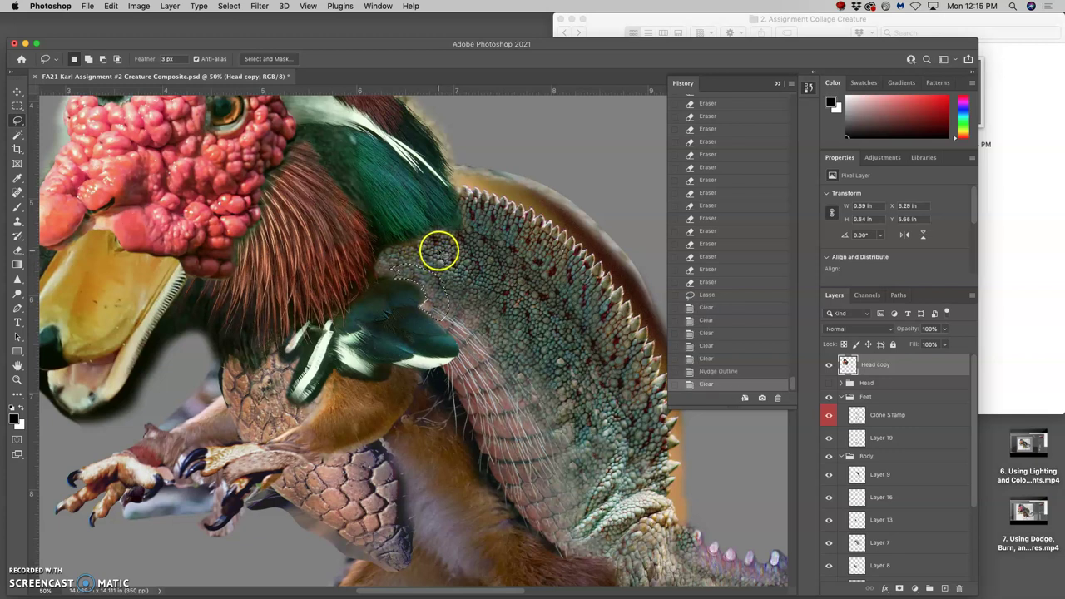
{"action": "key", "text": "Delete"}
{"action": "key", "text": "super+d"}
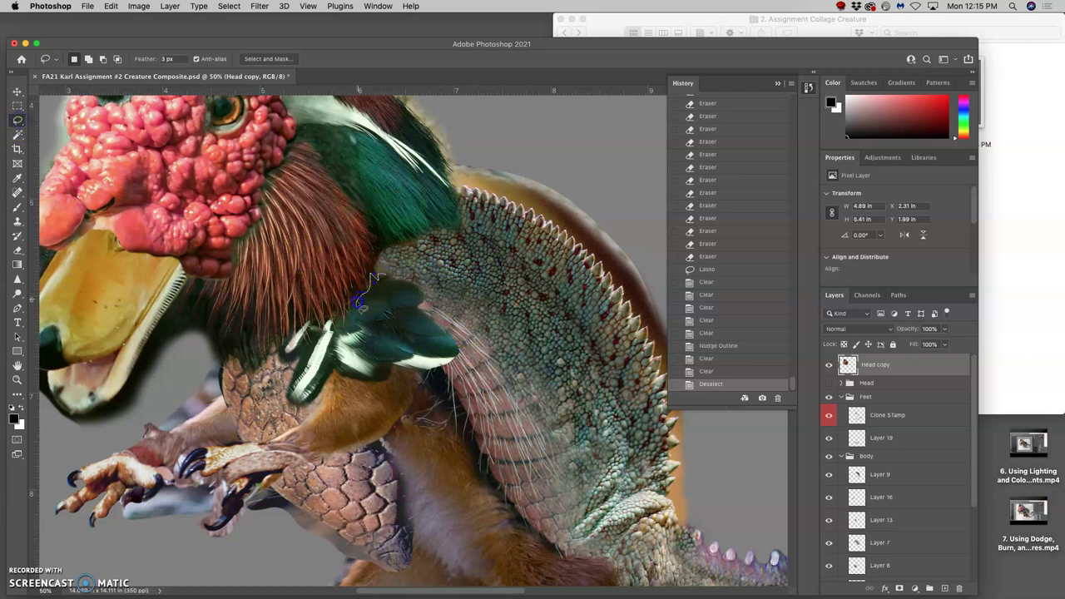
Step: Copy the lassoed green-and-white feather tuft onto a new layer and flip the copy horizontally
{"action": "mouse_move", "coordinate": [310, 330]}
{"action": "left_mouse_down"}
{"action": "mouse_move", "coordinate": [284, 350]}
{"action": "mouse_move", "coordinate": [280, 407]}
{"action": "mouse_move", "coordinate": [303, 413]}
{"action": "mouse_move", "coordinate": [340, 383]}
{"action": "mouse_move", "coordinate": [407, 385]}
{"action": "mouse_move", "coordinate": [461, 361]}
{"action": "mouse_move", "coordinate": [433, 296]}
{"action": "mouse_move", "coordinate": [388, 279]}
{"action": "left_mouse_up"}
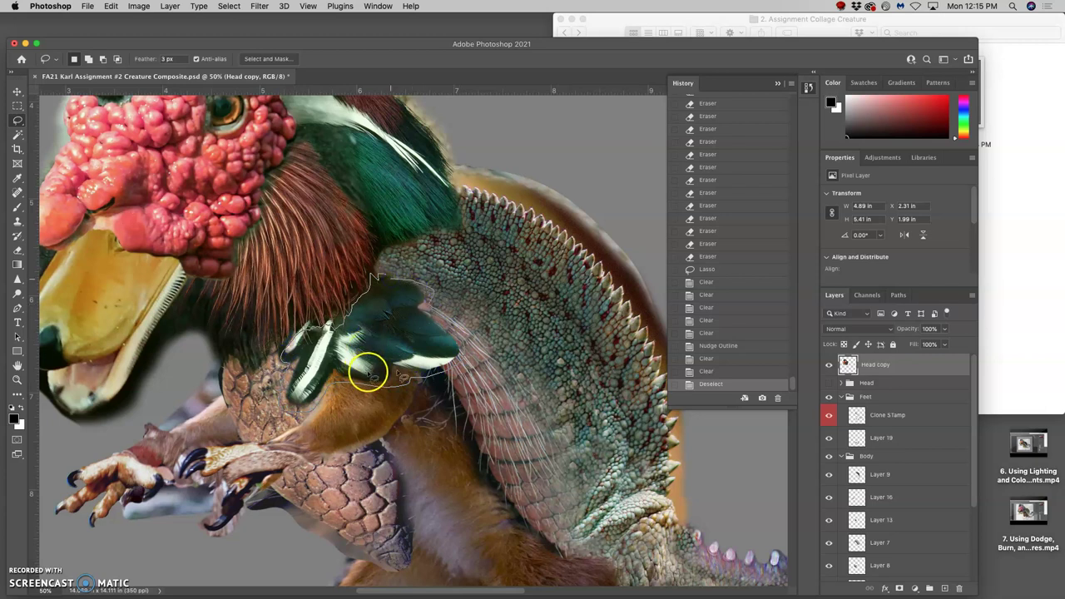
{"action": "key", "text": "super+j"}
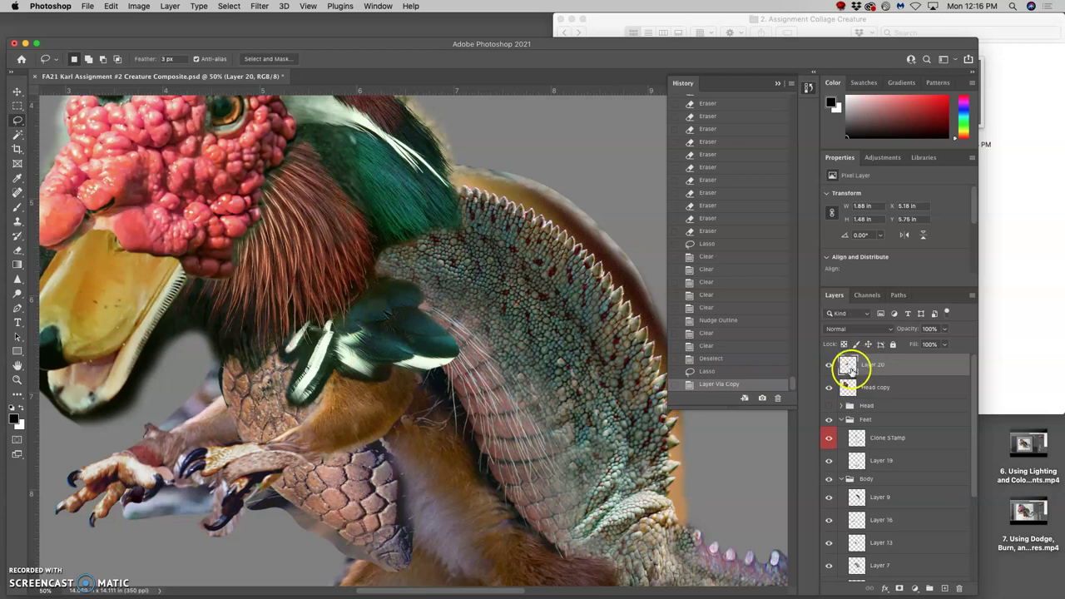
{"action": "key", "text": "super+t"}
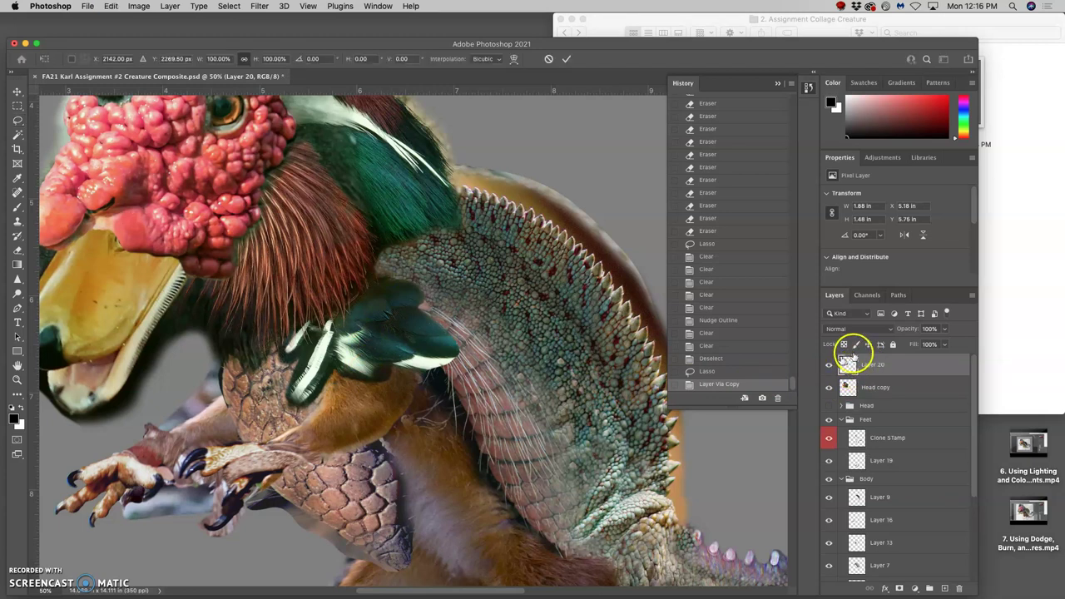
{"action": "right_click", "coordinate": [390, 342]}
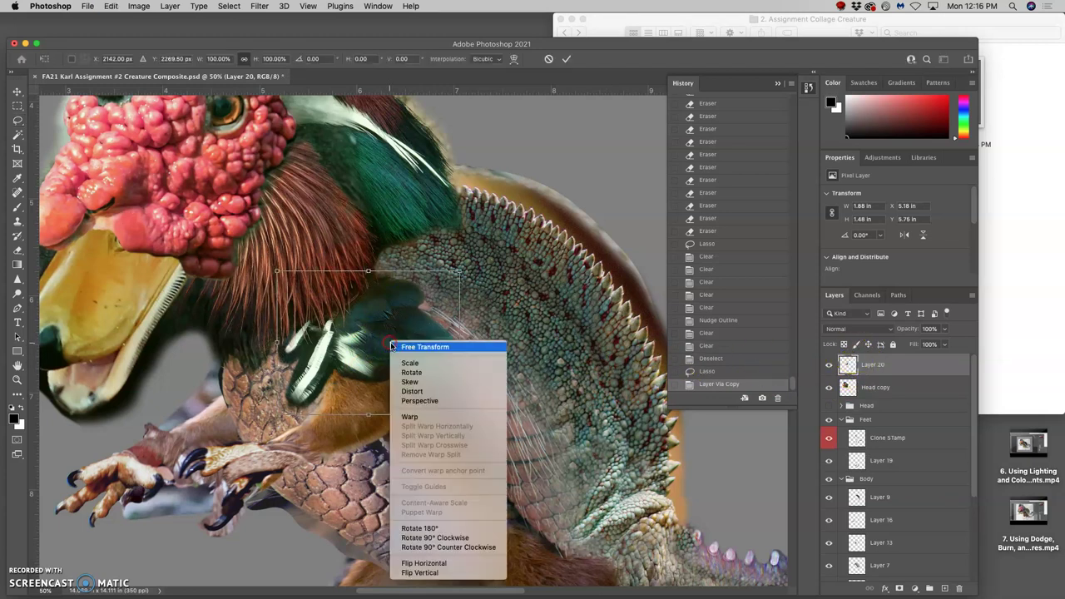
{"action": "left_click", "coordinate": [434, 563]}
Step: Scale the flipped feather tuft to about 83%, rotate it to about 159°, and place it below the head against the chest's beak-side edge
{"action": "key", "text": "super+minus"}
{"action": "key", "text": "super+minus"}
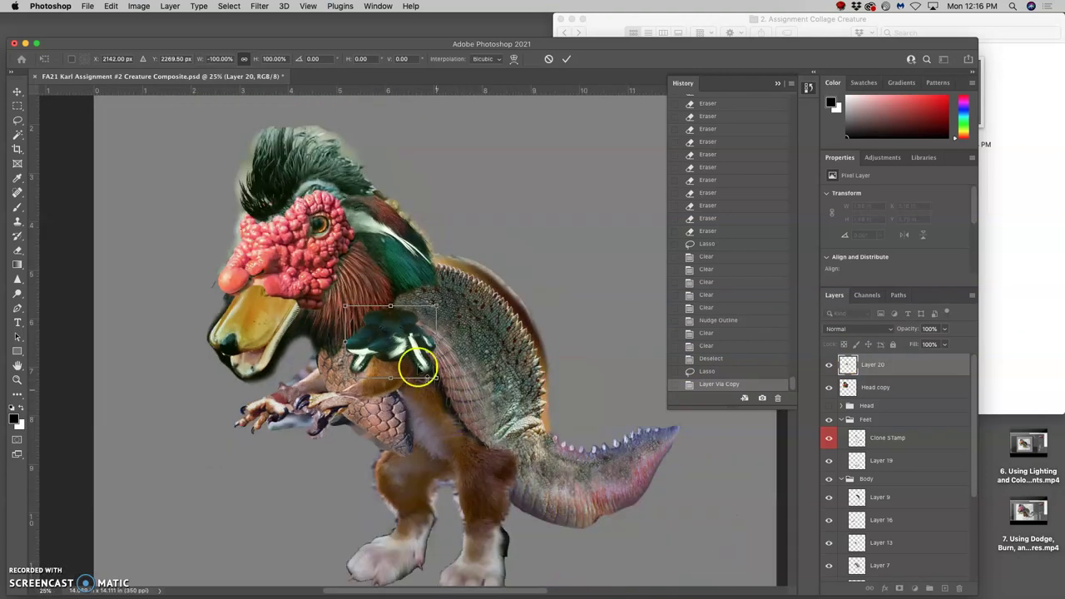
{"action": "left_click_drag", "start_coordinate": [418, 344], "coordinate": [353, 360]}
{"action": "left_click_drag", "start_coordinate": [406, 321], "coordinate": [355, 321]}
{"action": "left_click_drag", "start_coordinate": [337, 375], "coordinate": [335, 361]}
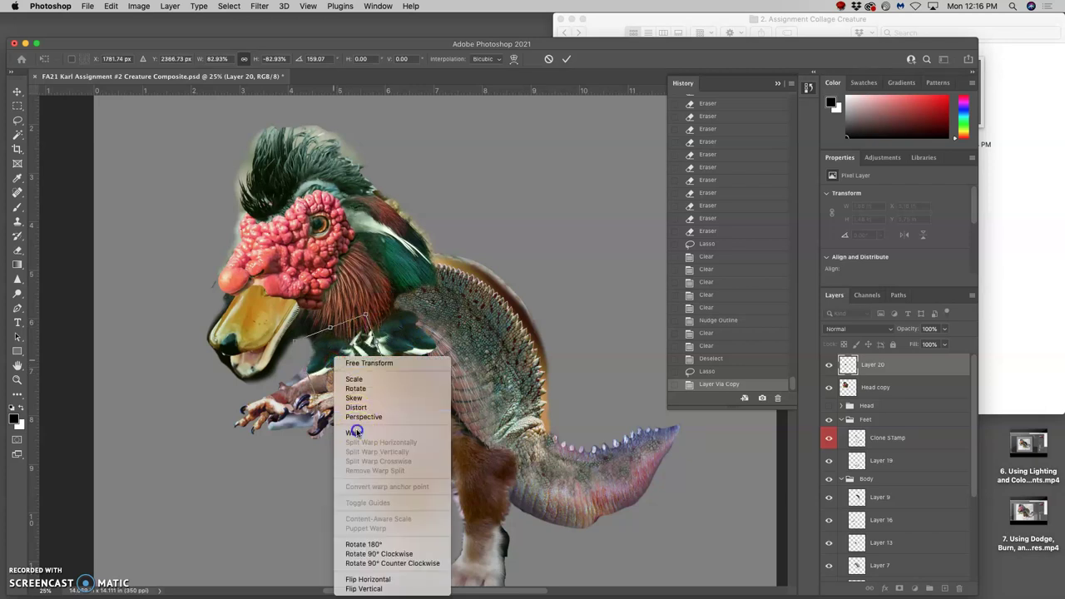
Step: Warp the copied tuft's beak-side edge inward to follow the chest, and apply the transformation
{"action": "left_click", "coordinate": [354, 432]}
{"action": "left_click_drag", "start_coordinate": [309, 366], "coordinate": [347, 373]}
{"action": "left_click_drag", "start_coordinate": [307, 338], "coordinate": [346, 366]}
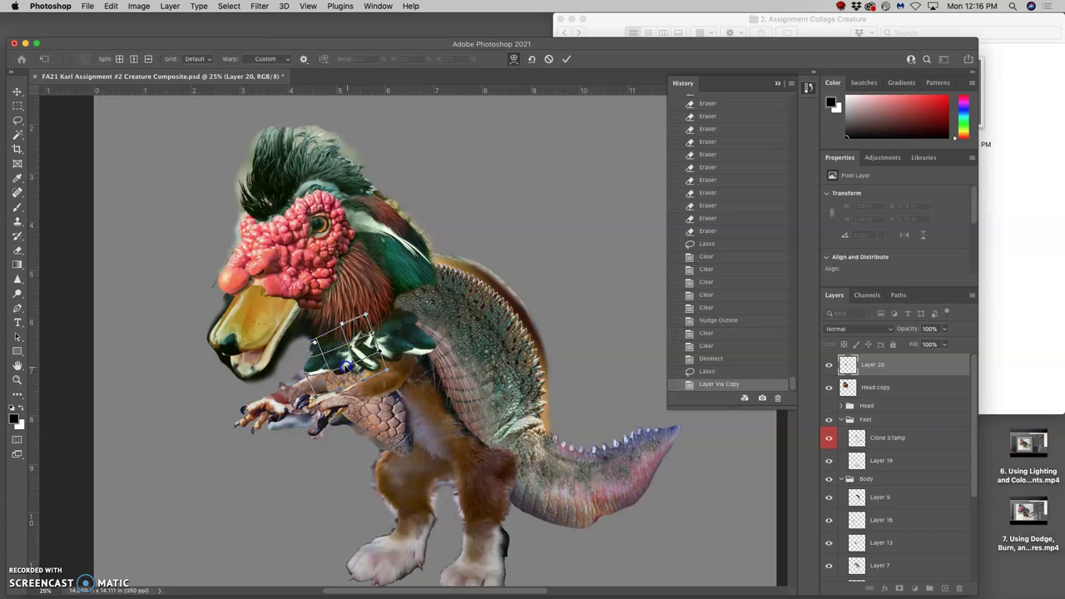
{"action": "key", "text": "Return"}
{"action": "key", "text": "l"}
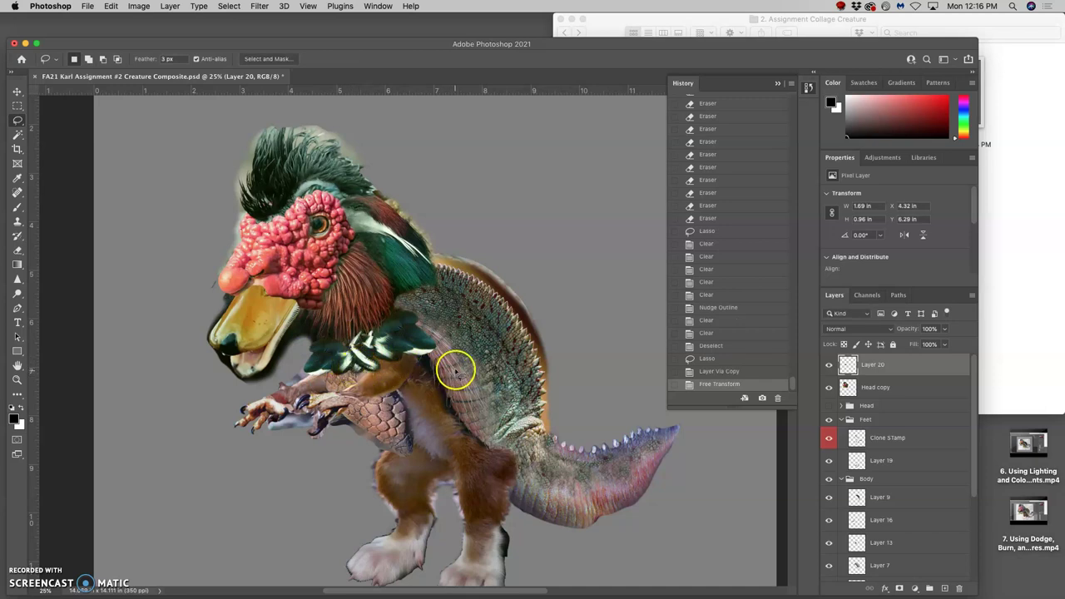
Step: Send the copied feather layer backward until it sits below Layer 8 in the Body group, and nudge it slightly toward the beak
{"action": "left_click", "coordinate": [882, 366]}
{"action": "key", "text": "super+bracketleft"}
{"action": "key", "text": "super+bracketleft"}
{"action": "key", "text": "super+bracketleft"}
{"action": "key", "text": "super+bracketleft"}
{"action": "key", "text": "super+bracketleft"}
{"action": "key", "text": "super+bracketleft"}
{"action": "key", "text": "super+bracketleft"}
{"action": "key", "text": "super+bracketleft"}
{"action": "key", "text": "super+bracketleft"}
{"action": "key", "text": "super+bracketleft"}
{"action": "key", "text": "super+bracketleft"}
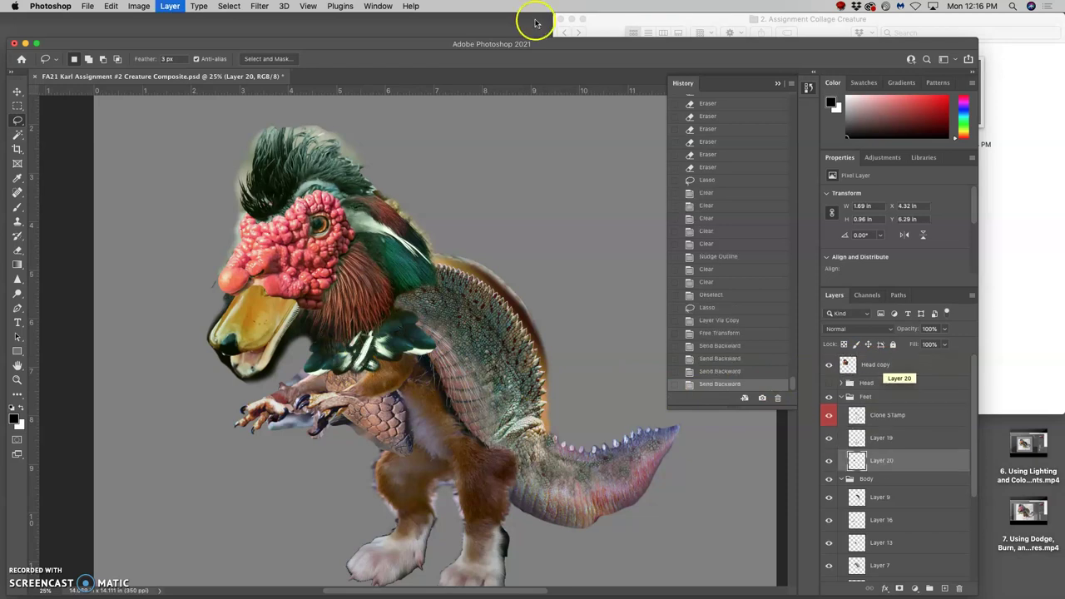
{"action": "key", "text": "super+bracketleft"}
{"action": "key", "text": "super+bracketleft"}
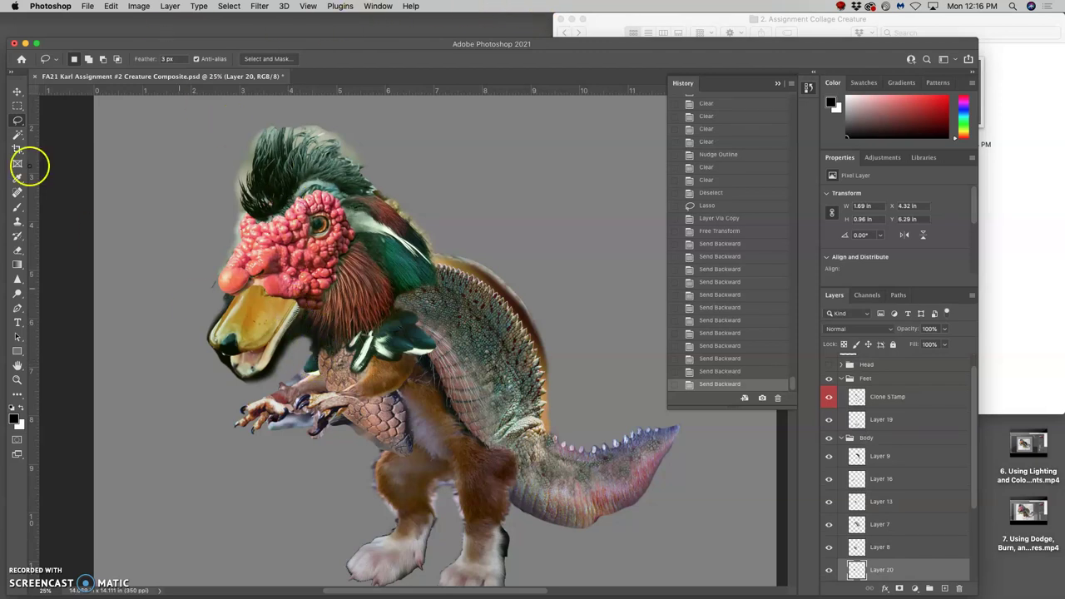
{"action": "left_click", "coordinate": [17, 91]}
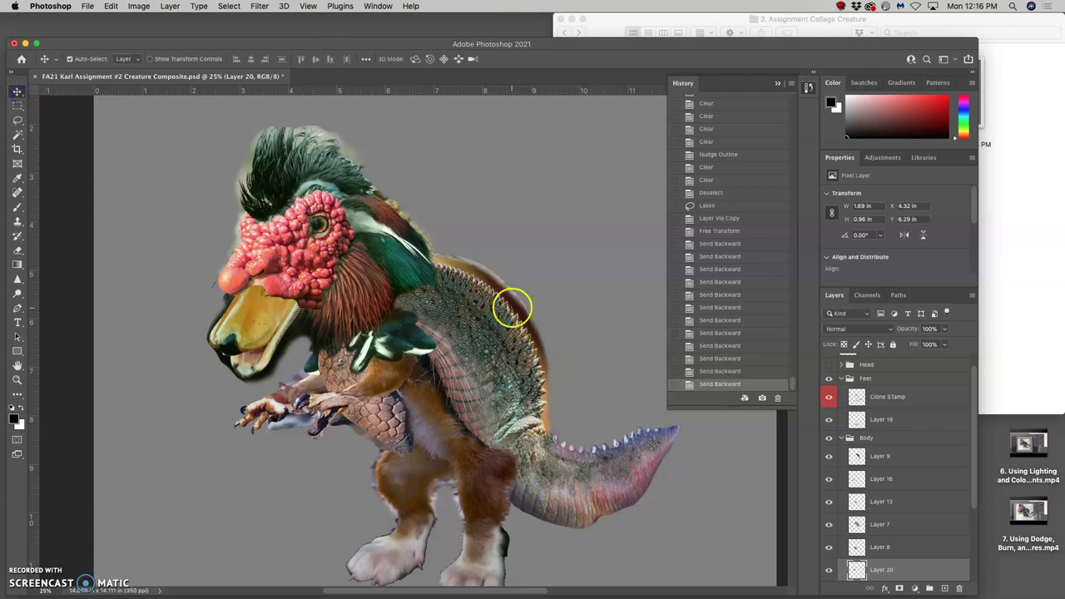
{"action": "key", "text": "Left"}
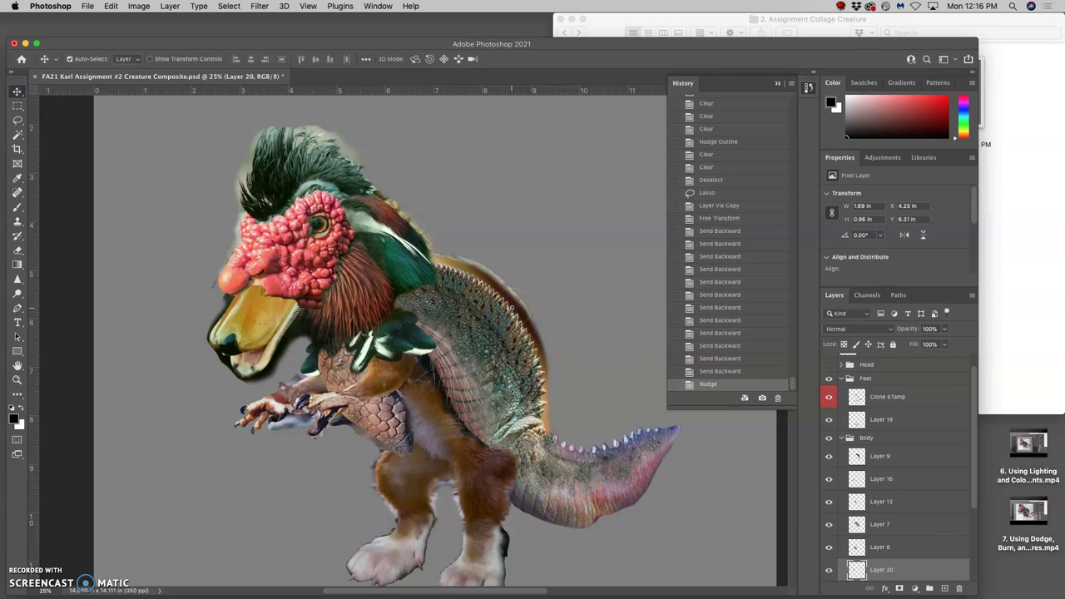
Step: Erase the lower white edge of the copied feather above the arm with short Eraser dabs at 24% opacity
{"action": "key", "text": "super+equal"}
{"action": "key", "text": "super+equal"}
{"action": "key", "text": "super+equal"}
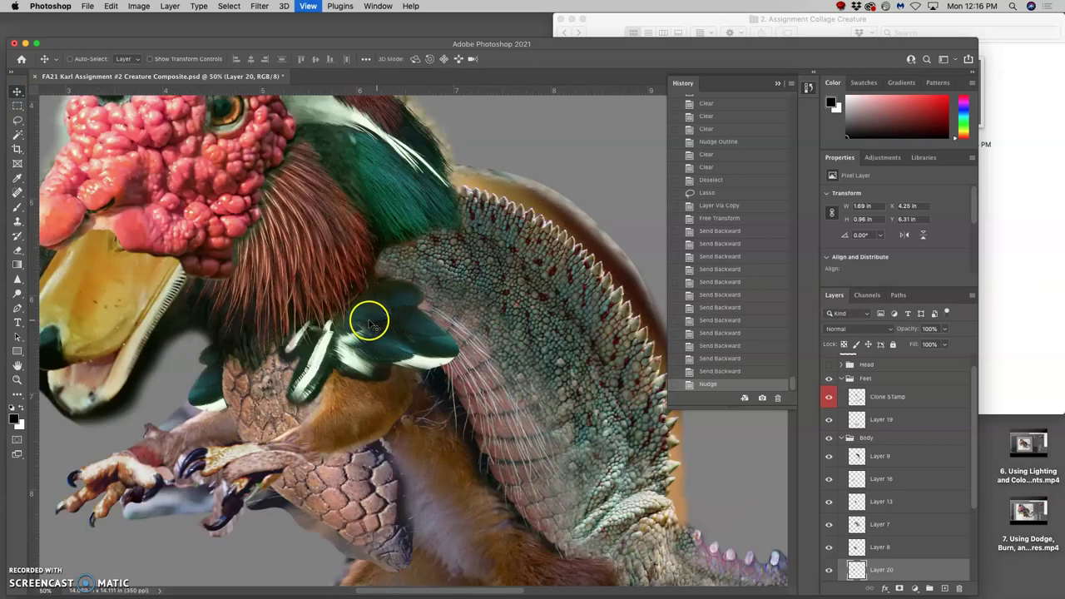
{"action": "scroll", "coordinate": [348, 321], "scroll_direction": "left", "scroll_amount": 5}
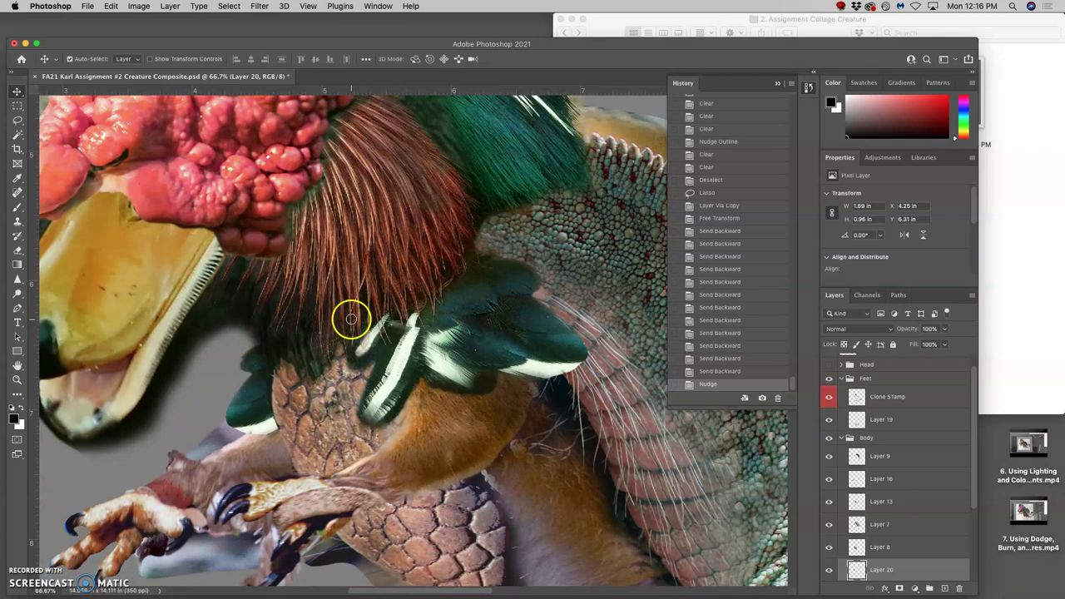
{"action": "left_click", "coordinate": [17, 250]}
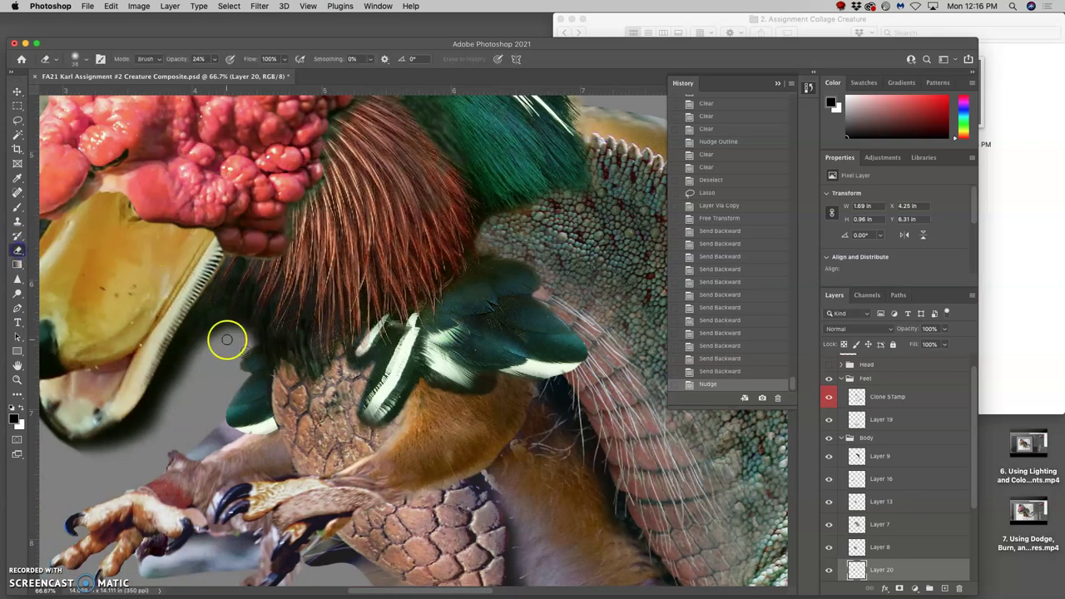
{"action": "left_click", "coordinate": [275, 428]}
{"action": "left_click", "coordinate": [273, 431]}
{"action": "left_click", "coordinate": [270, 432]}
{"action": "left_click", "coordinate": [265, 435]}
{"action": "left_click", "coordinate": [264, 434]}
{"action": "left_click", "coordinate": [262, 435]}
{"action": "left_click", "coordinate": [260, 433]}
{"action": "left_click", "coordinate": [256, 433]}
{"action": "left_click", "coordinate": [253, 432]}
{"action": "left_click", "coordinate": [252, 434]}
{"action": "left_click", "coordinate": [251, 437]}
{"action": "left_click", "coordinate": [251, 437]}
{"action": "left_click", "coordinate": [250, 439]}
{"action": "left_click", "coordinate": [265, 428]}
{"action": "left_click", "coordinate": [261, 430]}
{"action": "left_click", "coordinate": [256, 434]}
{"action": "left_click", "coordinate": [252, 436]}
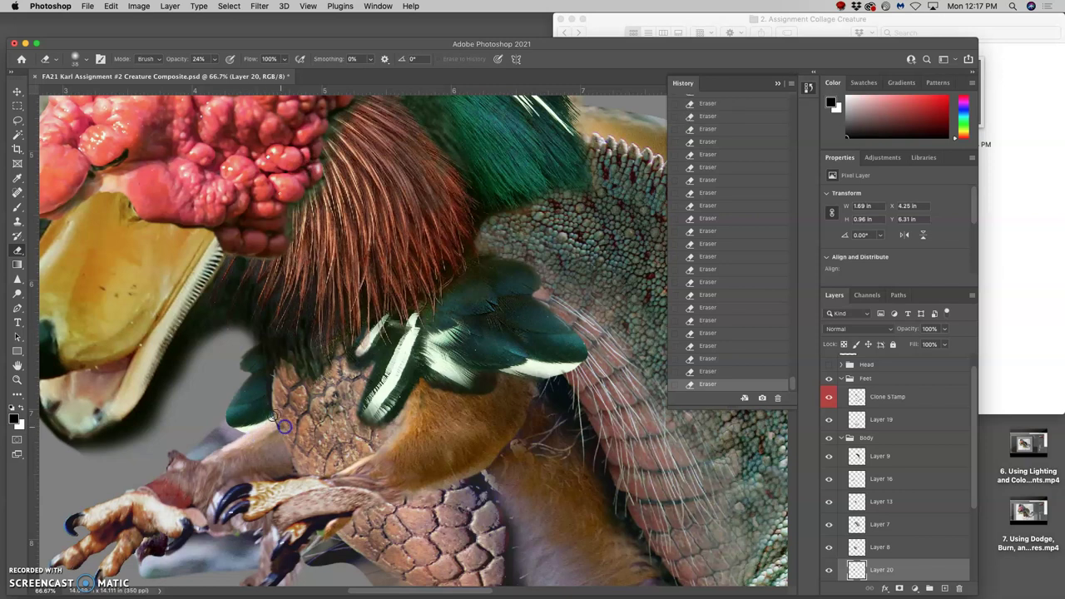
Step: Try the Dodge tool on the copied feather's midtones at 84% exposure, and revert to the second dodge stroke
{"action": "left_click", "coordinate": [17, 294]}
{"action": "left_click", "coordinate": [46, 302]}
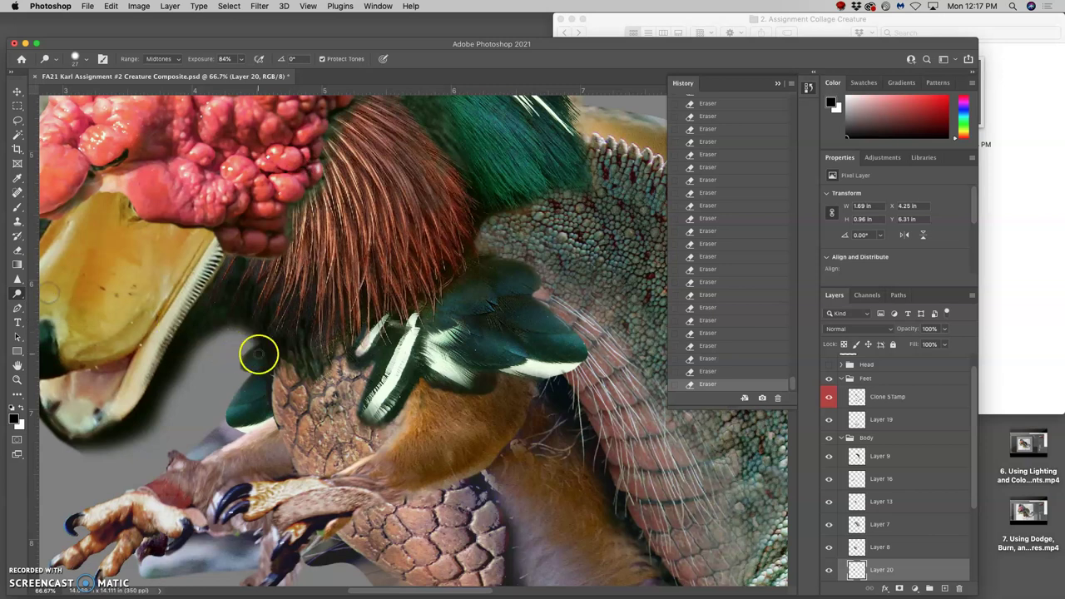
{"action": "key", "text": "super+z"}
{"action": "key", "text": "super+shift+z"}
{"action": "key", "text": "super+z"}
{"action": "key", "text": "super+shift+z"}
{"action": "key", "text": "super+z"}
{"action": "key", "text": "super+z"}
{"action": "left_click", "coordinate": [712, 345]}
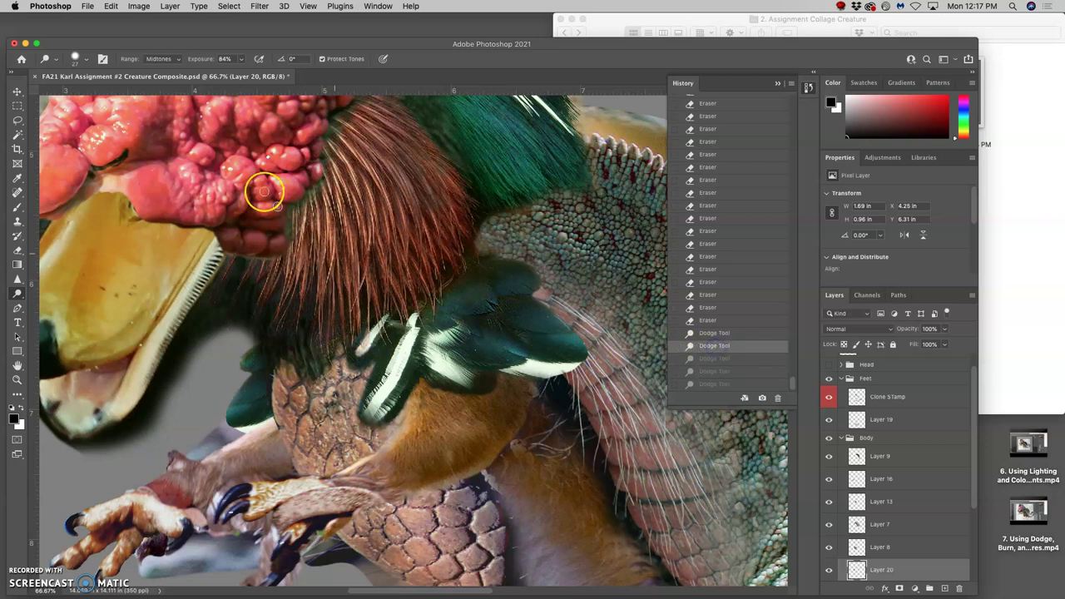
Step: Set the Dodge tool's exposure to 26% and lighten the small copied feather beside the scaly chest
{"action": "left_click", "coordinate": [242, 59]}
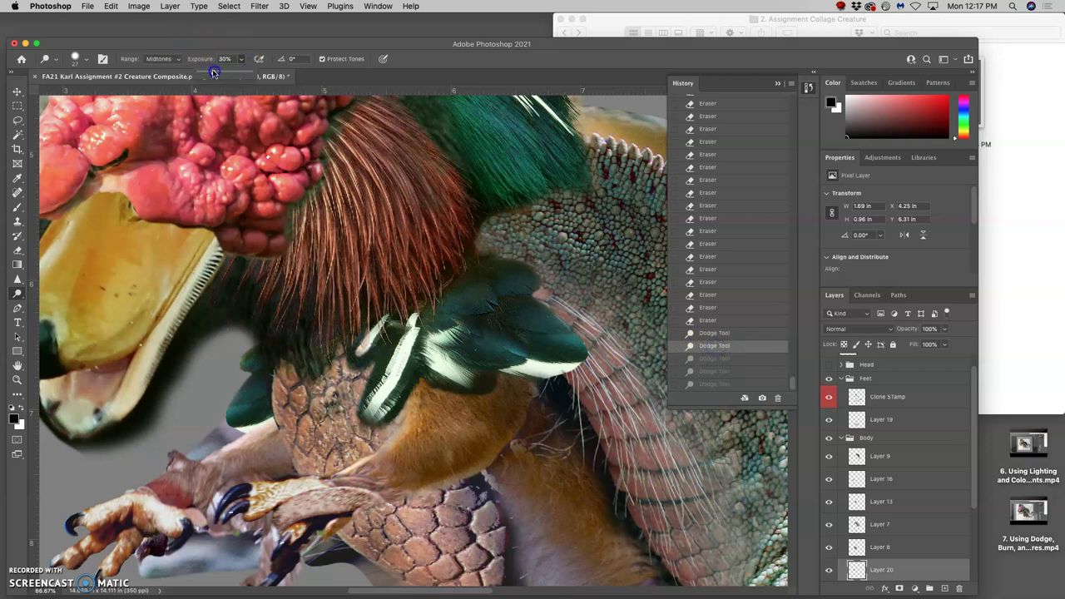
{"action": "left_click", "coordinate": [257, 382]}
{"action": "left_click", "coordinate": [261, 388]}
{"action": "left_click", "coordinate": [278, 373]}
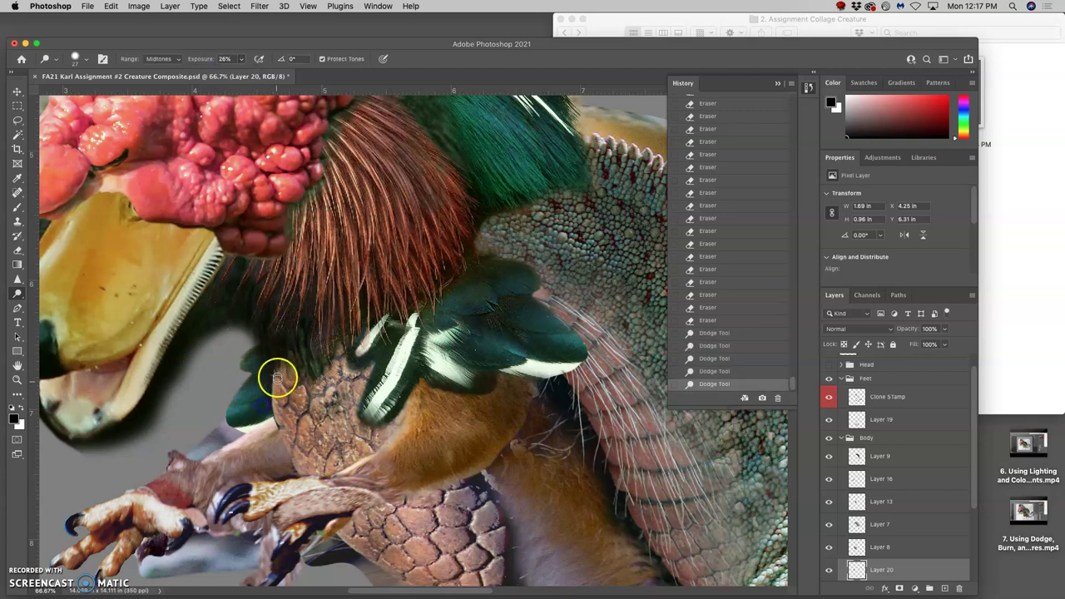
Step: Dodge the midtones near the tips of the large dark green feather tuft on the shoulder
{"action": "left_click", "coordinate": [567, 324]}
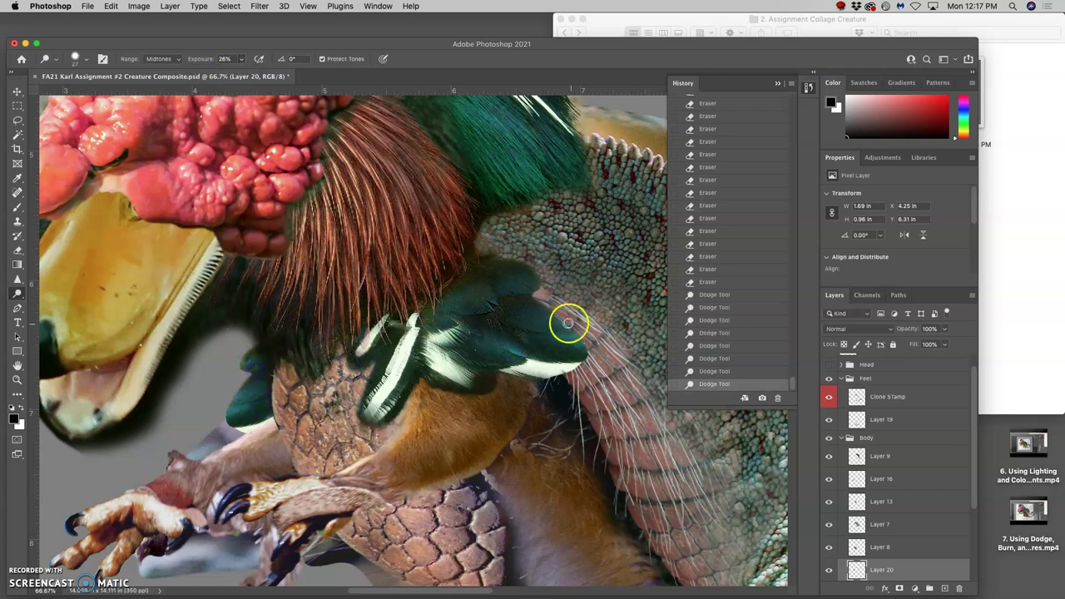
{"action": "left_click", "coordinate": [525, 316]}
{"action": "left_click", "coordinate": [568, 339]}
{"action": "left_click", "coordinate": [561, 340]}
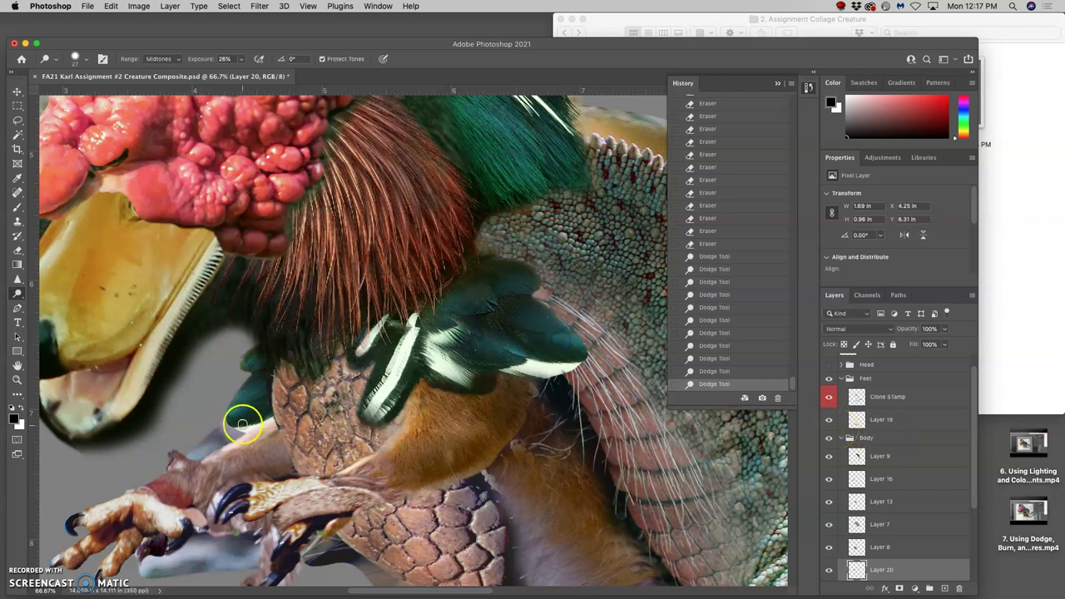
Step: Dodge along the lower edge of the green head feathers where they meet the scaly back
{"action": "left_click_drag", "start_coordinate": [264, 344], "coordinate": [356, 404]}
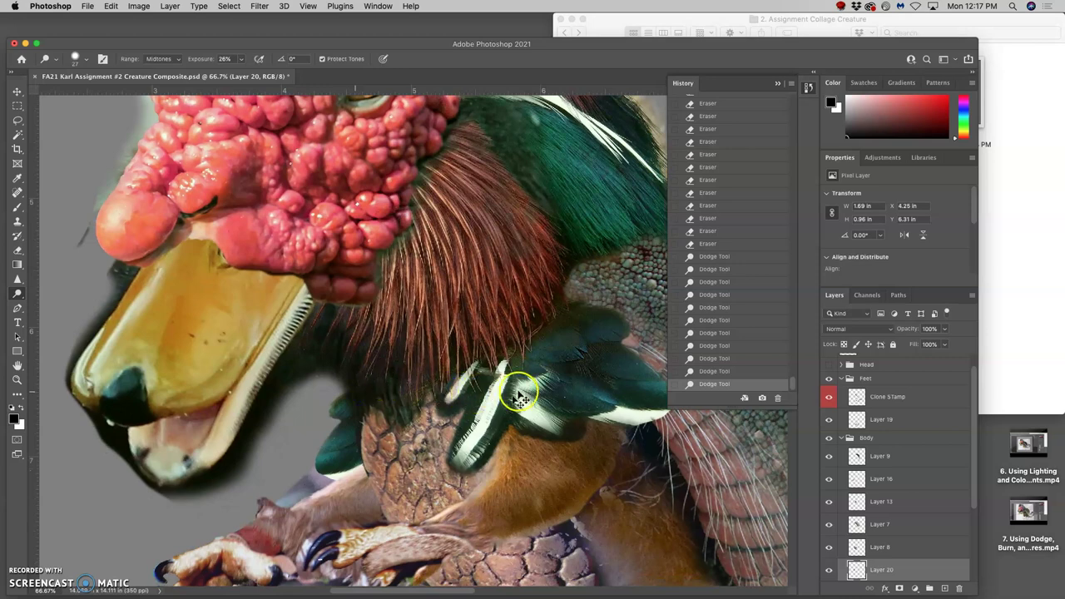
{"action": "key", "text": "super+minus"}
{"action": "key", "text": "super+minus"}
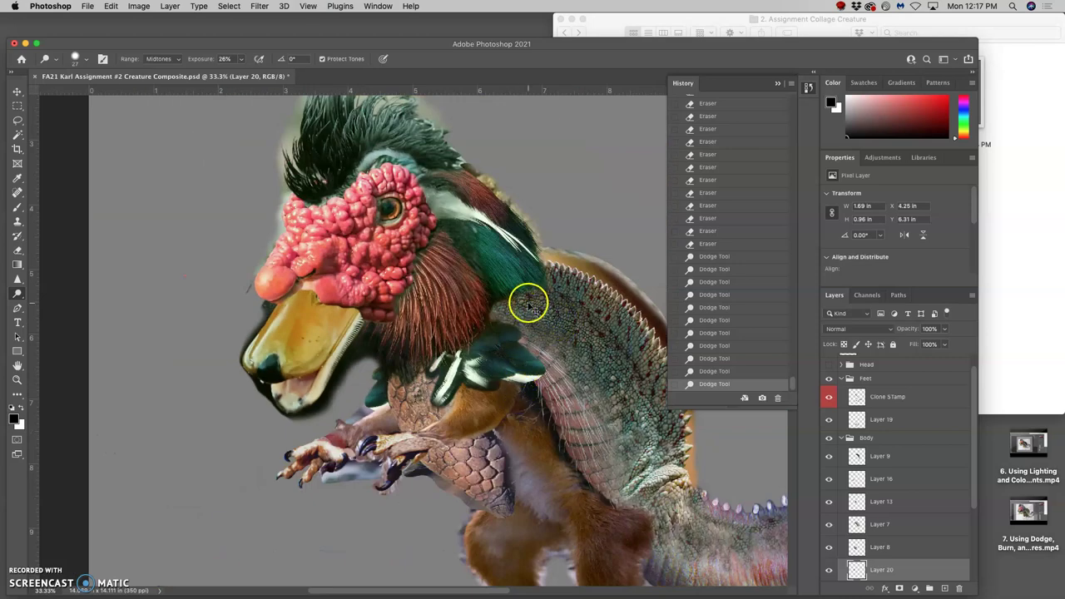
{"action": "key", "text": "super+plus"}
{"action": "key", "text": "super+plus"}
{"action": "scroll", "coordinate": [540, 302], "scroll_direction": "right", "scroll_amount": 1}
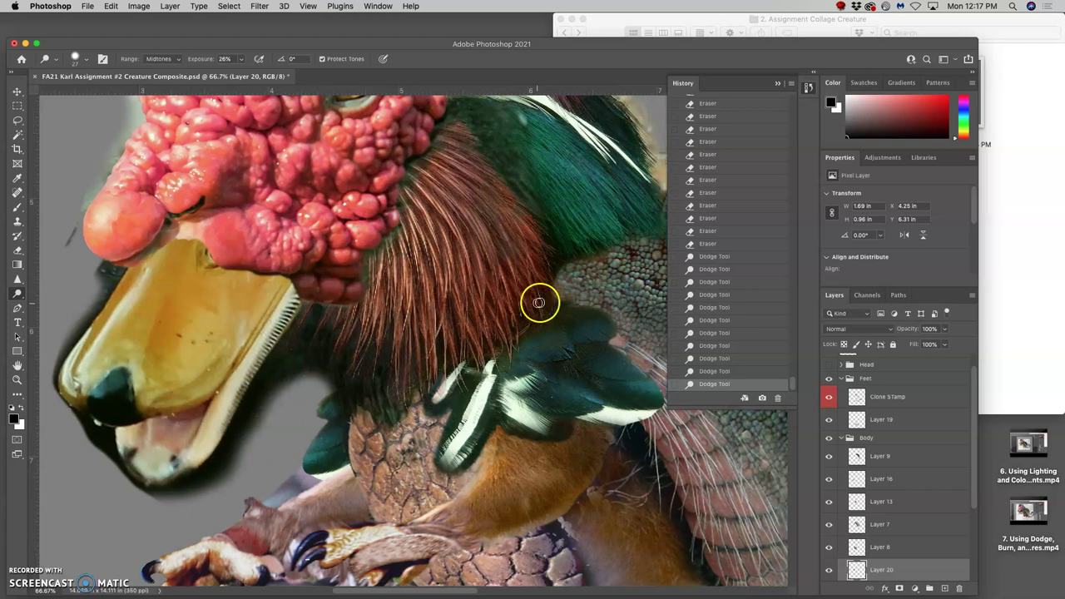
{"action": "left_click", "coordinate": [556, 260]}
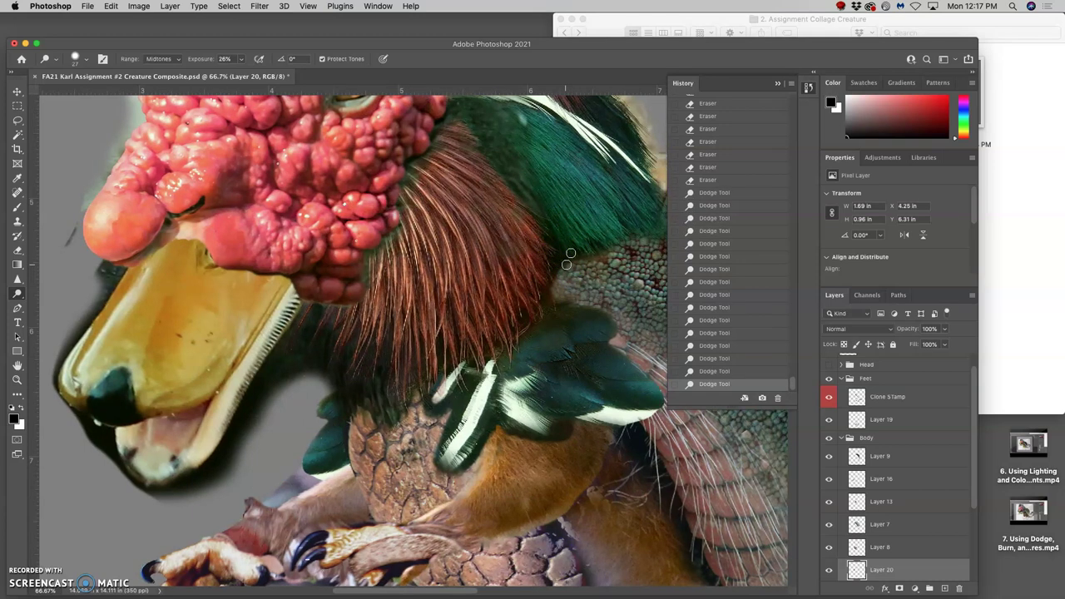
{"action": "left_click_drag", "start_coordinate": [567, 253], "coordinate": [601, 245]}
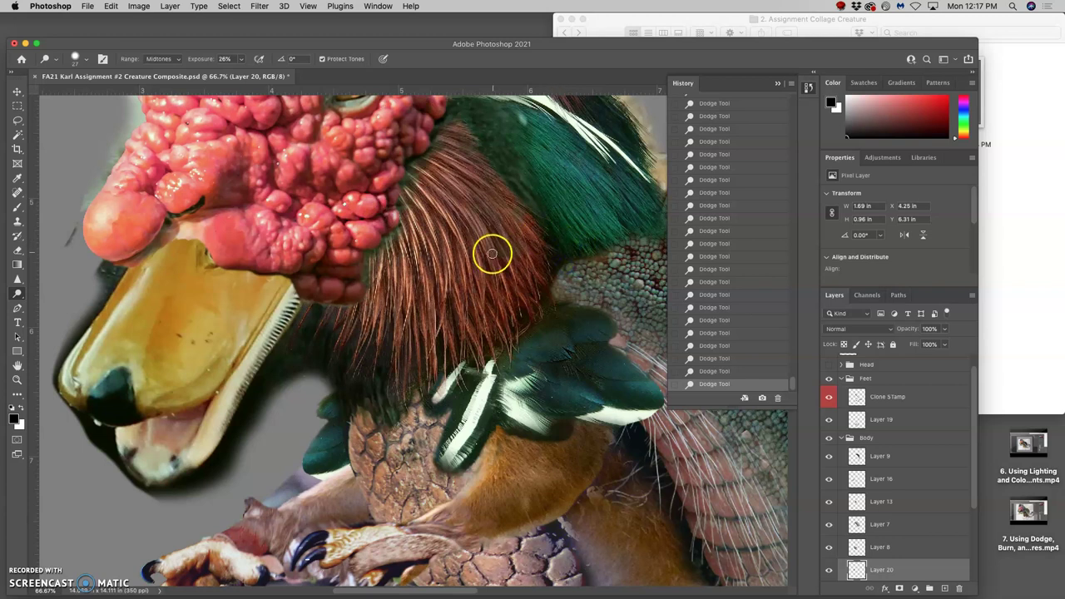
{"action": "left_click", "coordinate": [16, 91]}
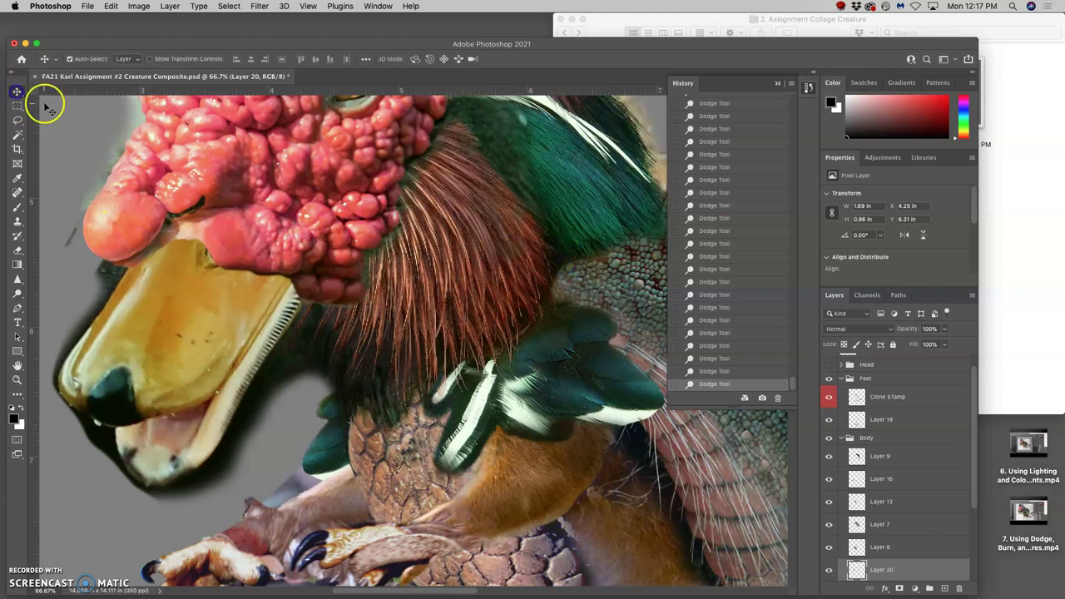